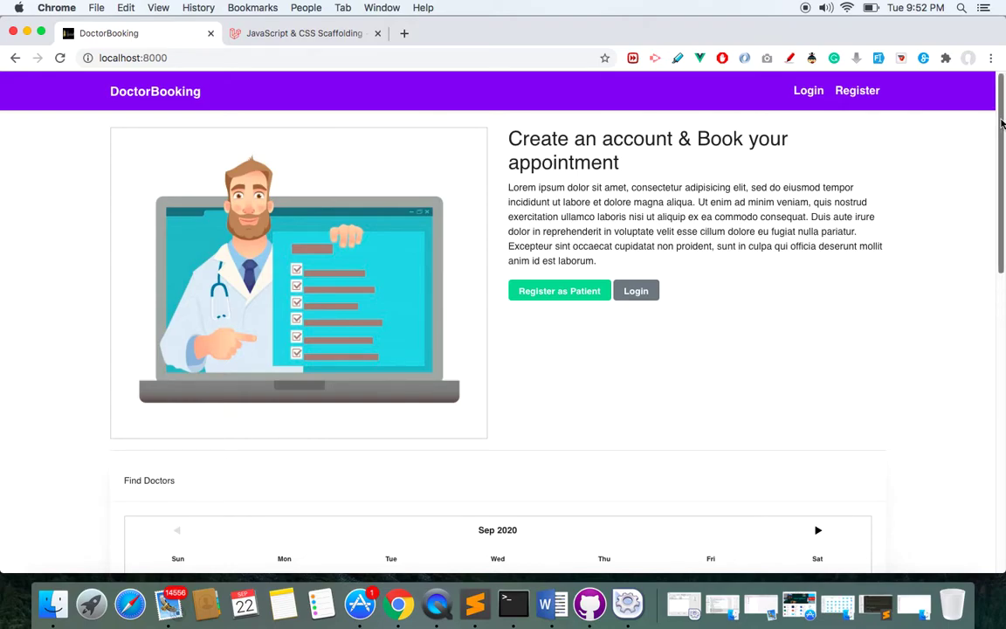
Step: Scroll to the Find Doctors calendar and browse to October 2020 and back to September
{"action": "left_click_drag", "start_coordinate": [1002, 122], "coordinate": [1002, 88]}
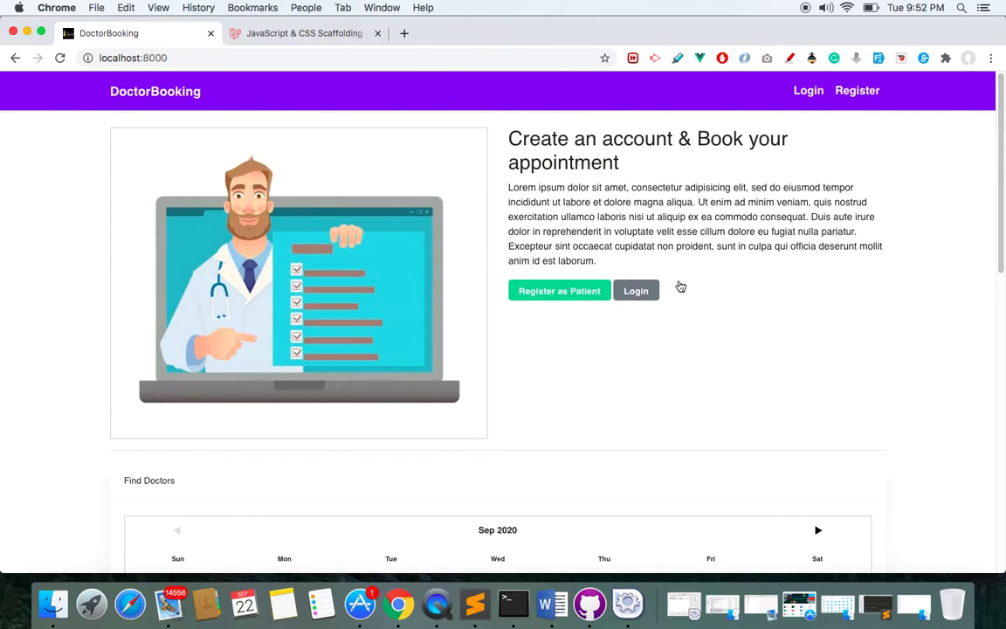
{"action": "scroll", "coordinate": [972, 281], "scroll_direction": "down", "scroll_amount": 6}
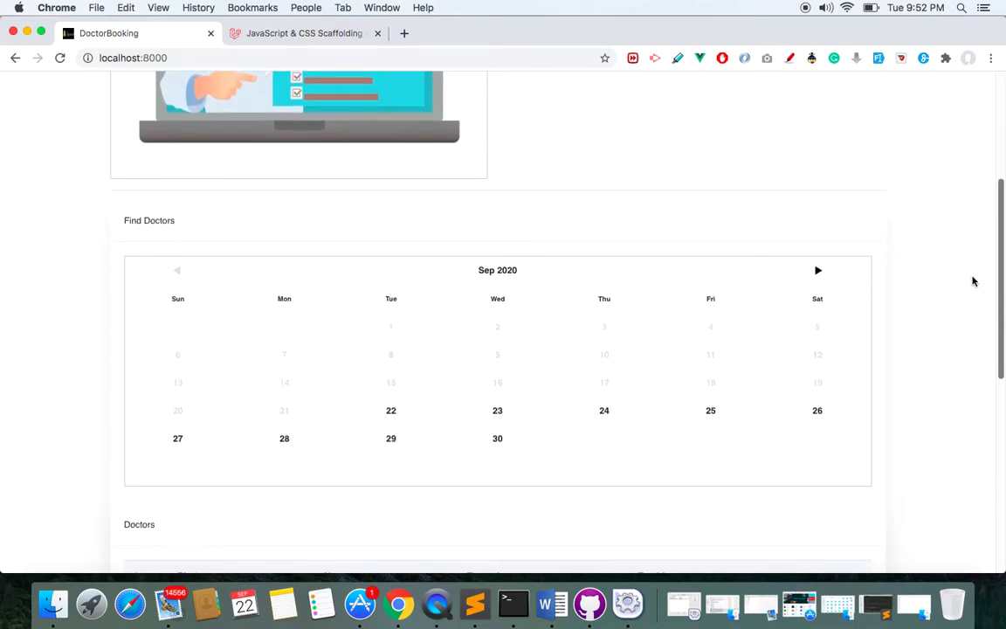
{"action": "scroll", "coordinate": [966, 375], "scroll_direction": "up", "scroll_amount": 1}
{"action": "scroll", "coordinate": [966, 362], "scroll_direction": "down", "scroll_amount": 3}
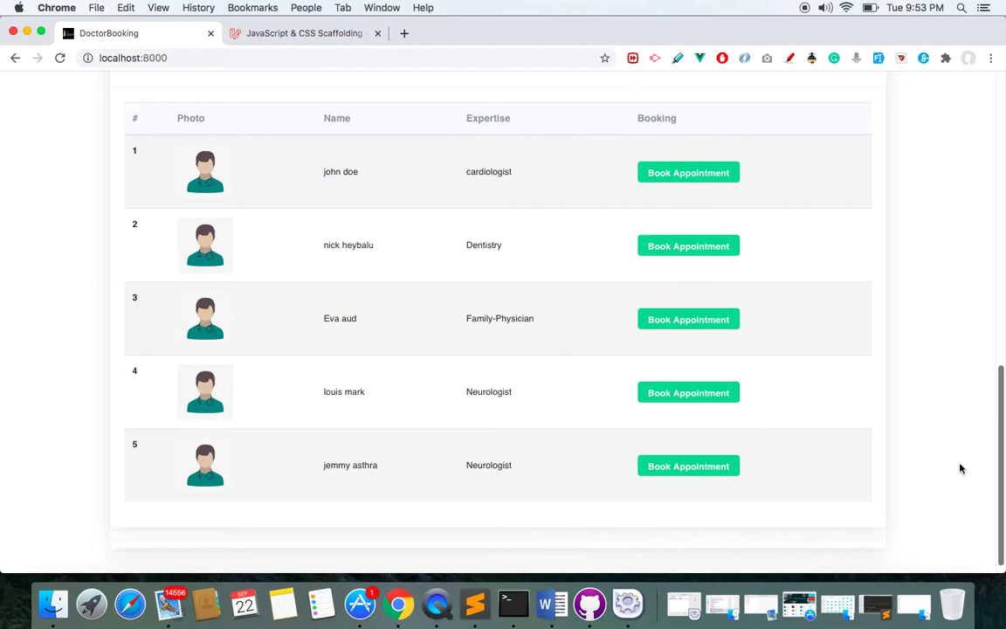
{"action": "scroll", "coordinate": [960, 472], "scroll_direction": "down", "scroll_amount": 1}
{"action": "scroll", "coordinate": [970, 376], "scroll_direction": "up", "scroll_amount": 5}
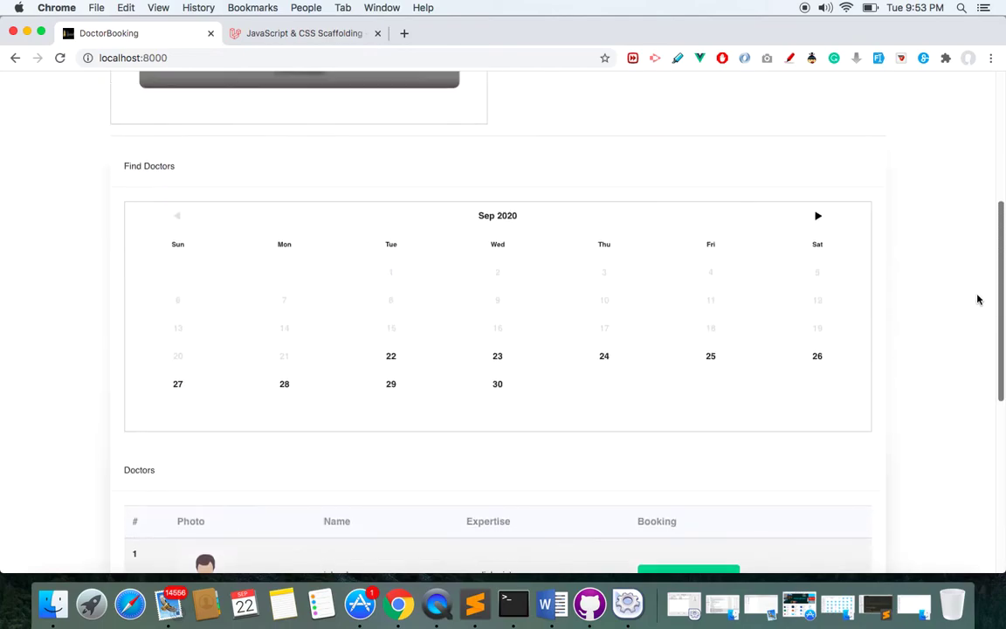
{"action": "scroll", "coordinate": [973, 341], "scroll_direction": "down", "scroll_amount": 2}
{"action": "scroll", "coordinate": [975, 370], "scroll_direction": "up", "scroll_amount": 3}
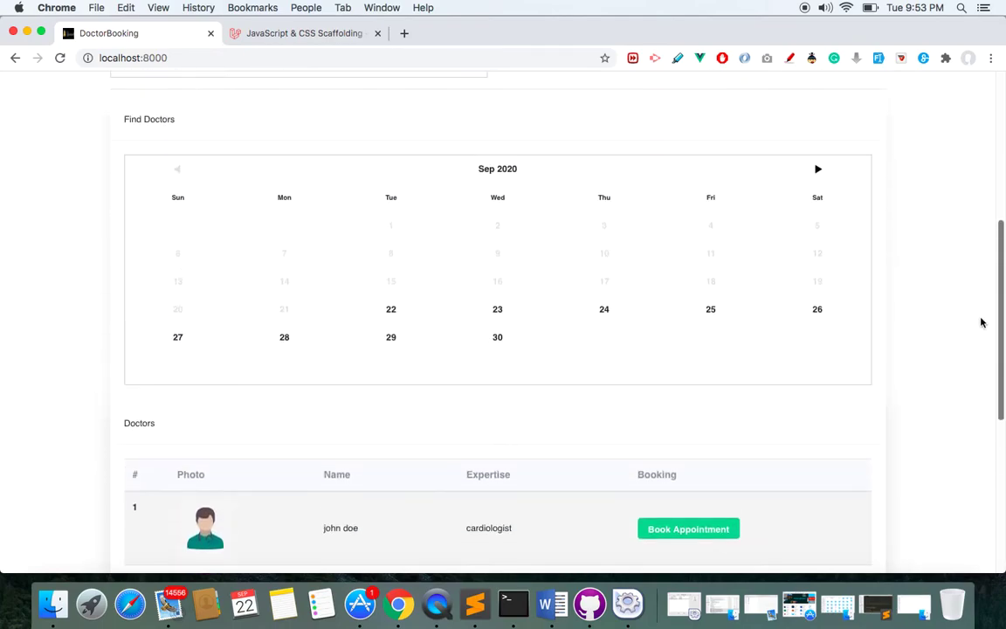
{"action": "left_click", "coordinate": [818, 175]}
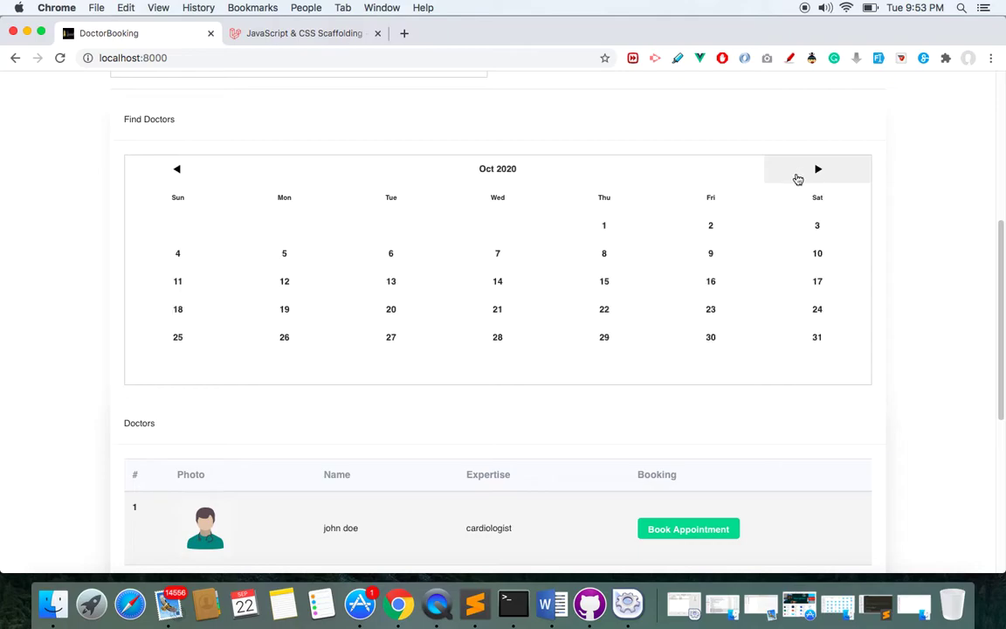
{"action": "left_click", "coordinate": [179, 172]}
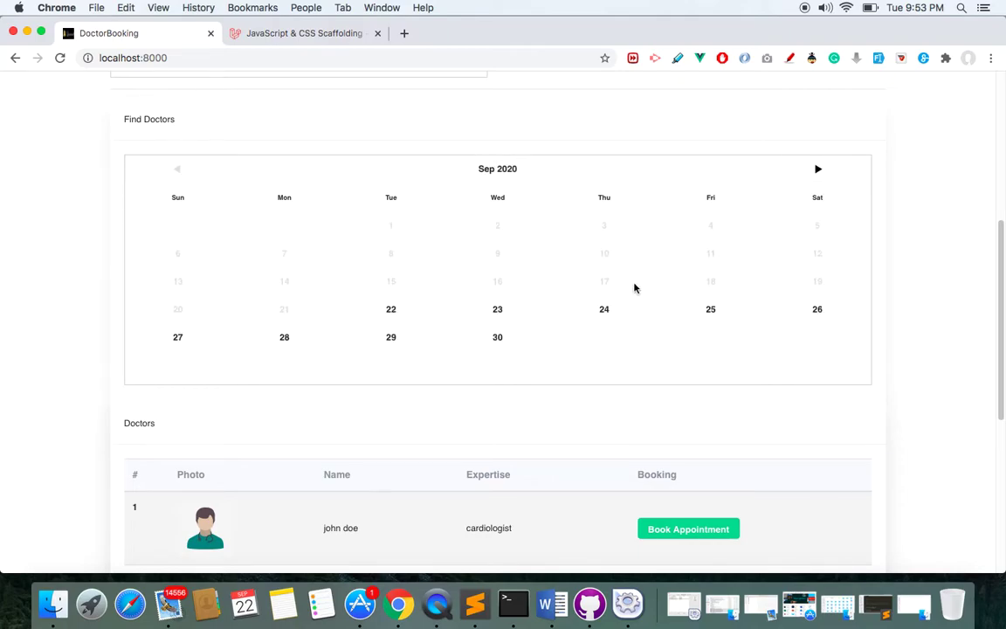
Step: Check available doctors on September 22, 30, 24 and 23, ending back on September 22
{"action": "left_click", "coordinate": [392, 313]}
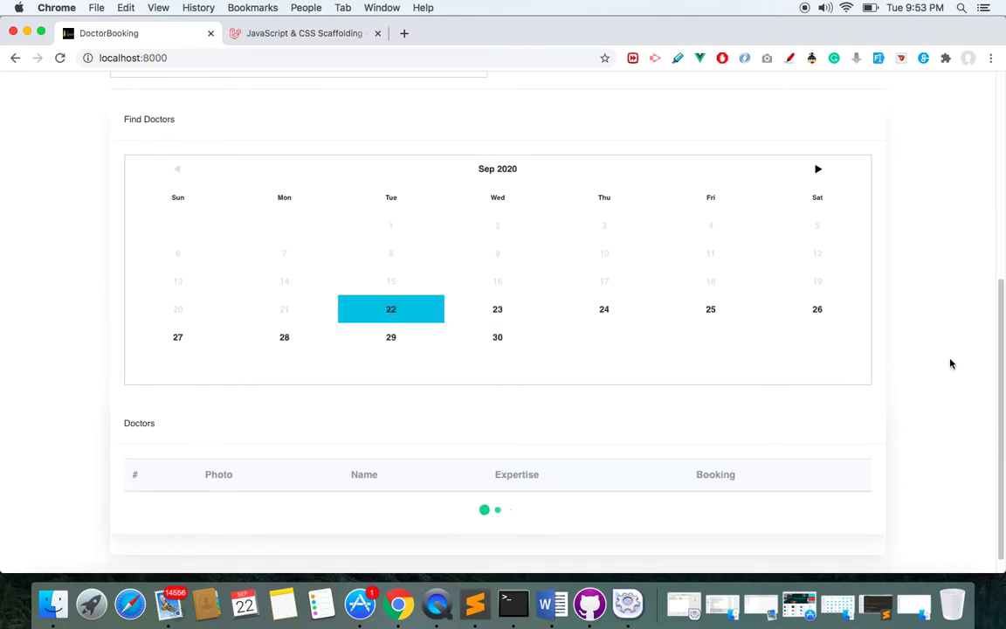
{"action": "left_click_drag", "start_coordinate": [1002, 348], "coordinate": [999, 413]}
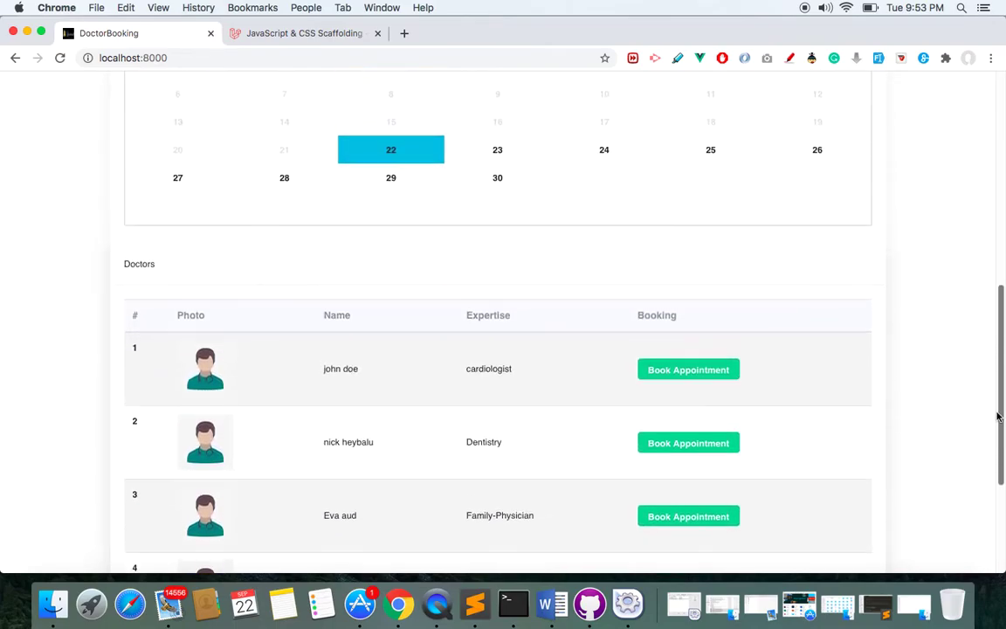
{"action": "left_click", "coordinate": [524, 172]}
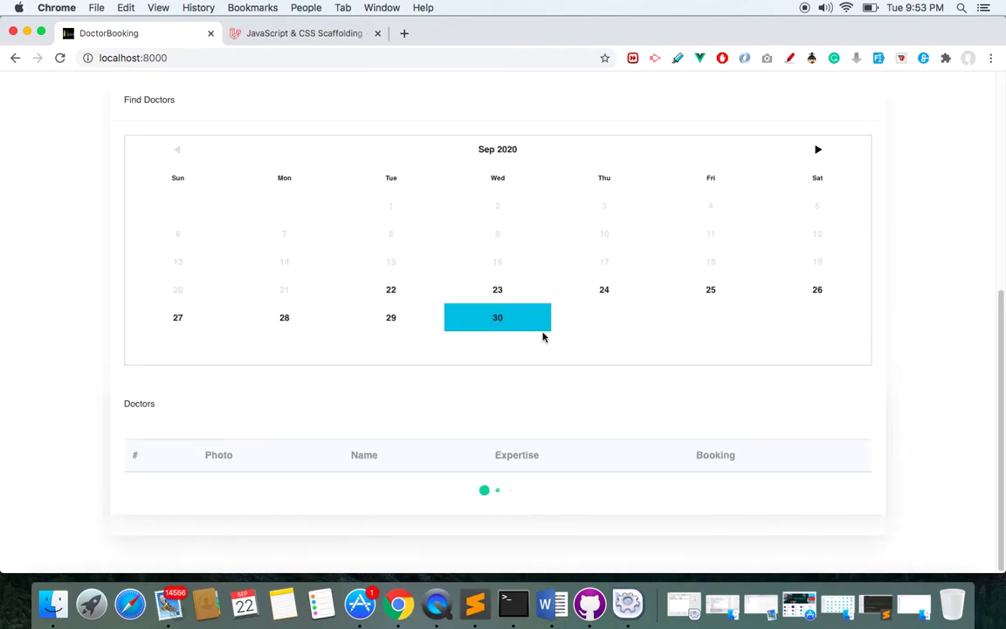
{"action": "left_click", "coordinate": [595, 297]}
{"action": "left_click", "coordinate": [498, 277]}
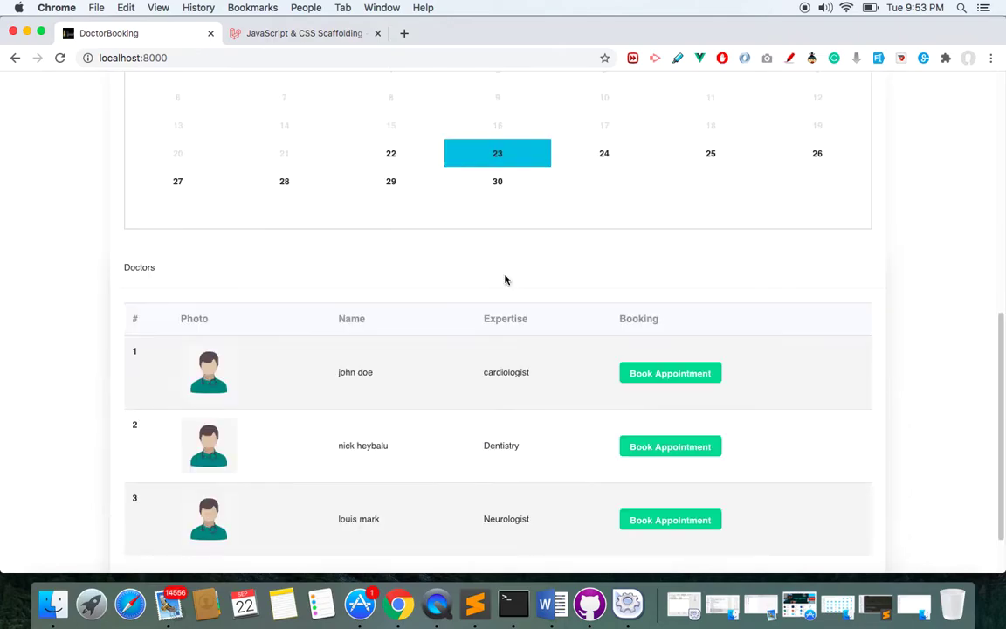
{"action": "left_click", "coordinate": [572, 159]}
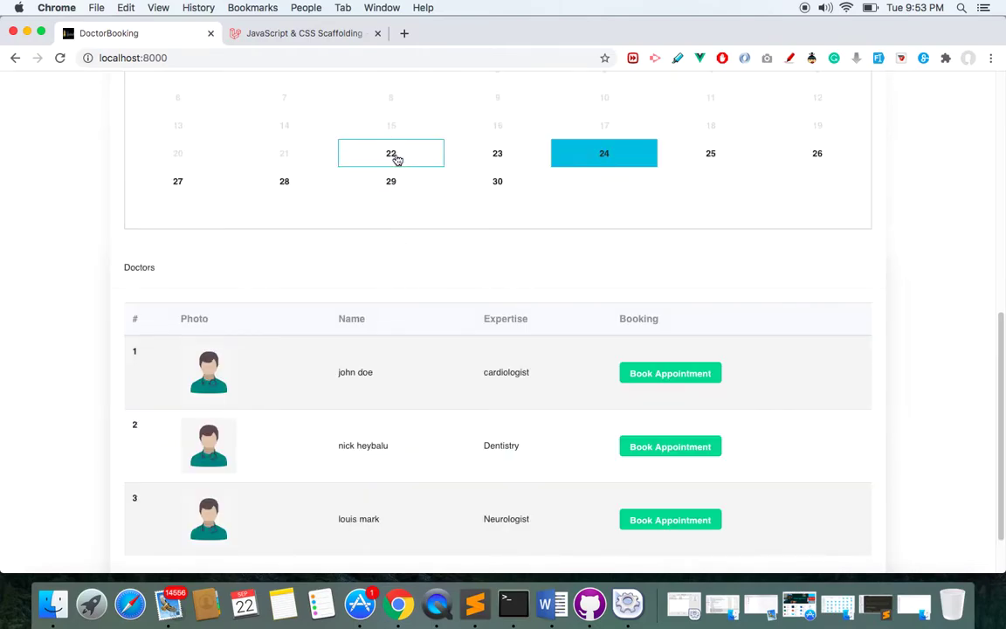
{"action": "left_click", "coordinate": [395, 157]}
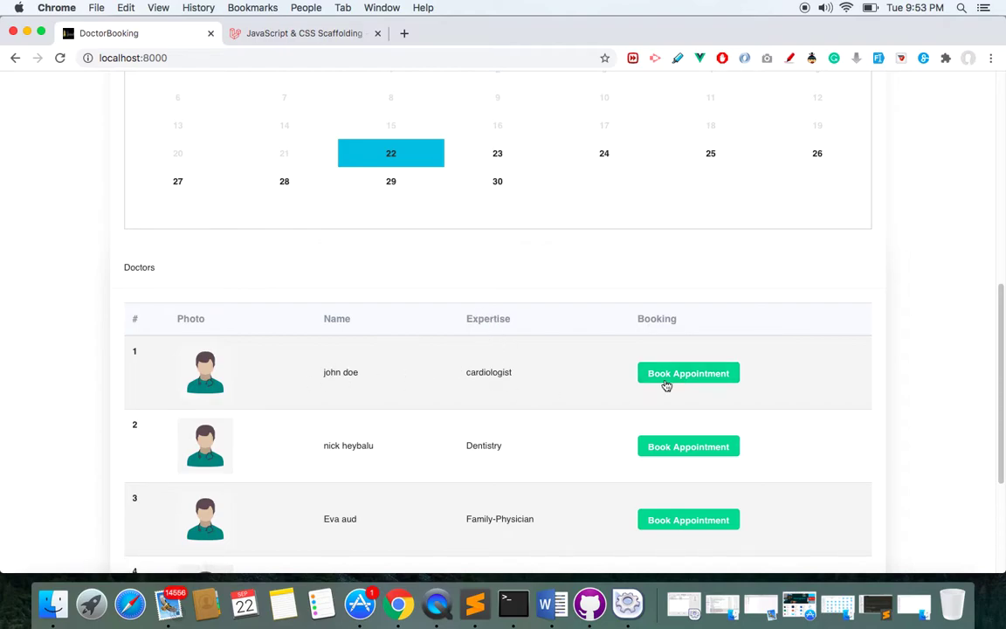
Step: Open the cardiologist's 2020-09-22 time slots, then go to the patient registration form
{"action": "left_click", "coordinate": [721, 374]}
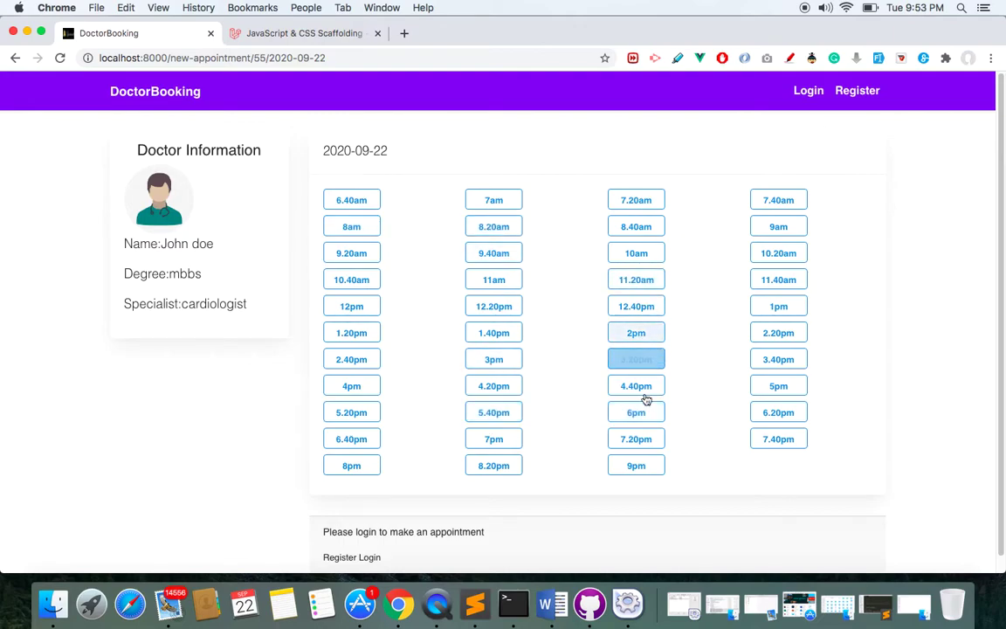
{"action": "left_click", "coordinate": [337, 559]}
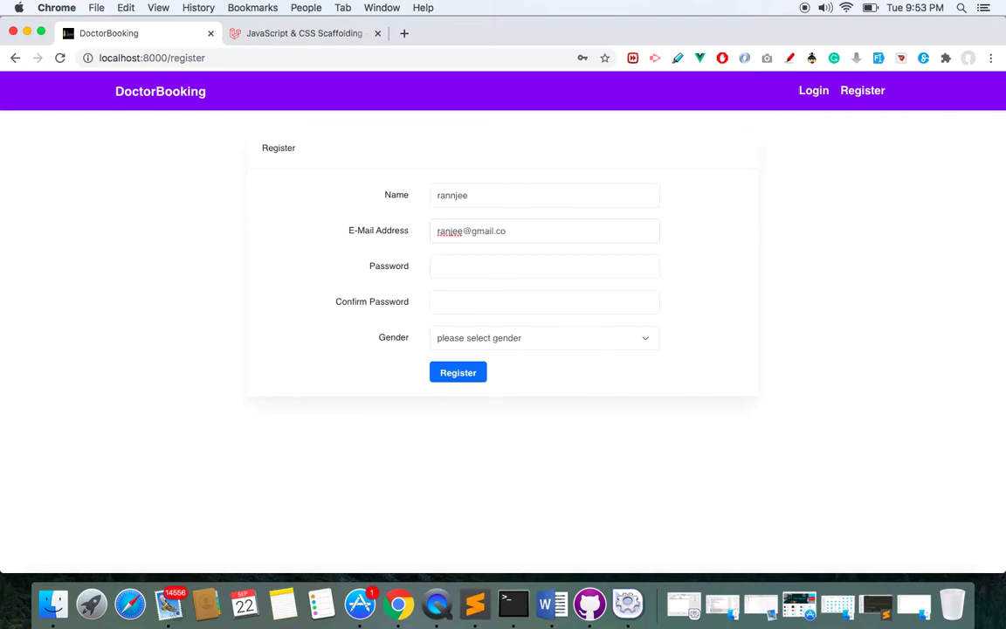
Step: Copy the e-mail address and paste it into both password fields
{"action": "key", "text": "super+a"}
{"action": "key", "text": "super+c"}
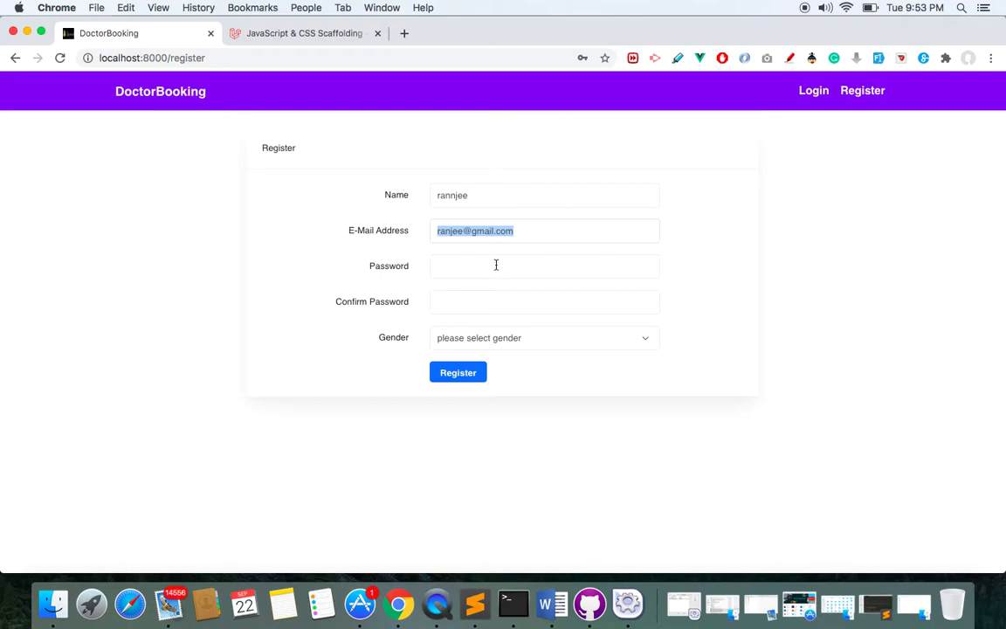
{"action": "left_click", "coordinate": [492, 267]}
{"action": "key", "text": "super+v"}
{"action": "left_click", "coordinate": [376, 302]}
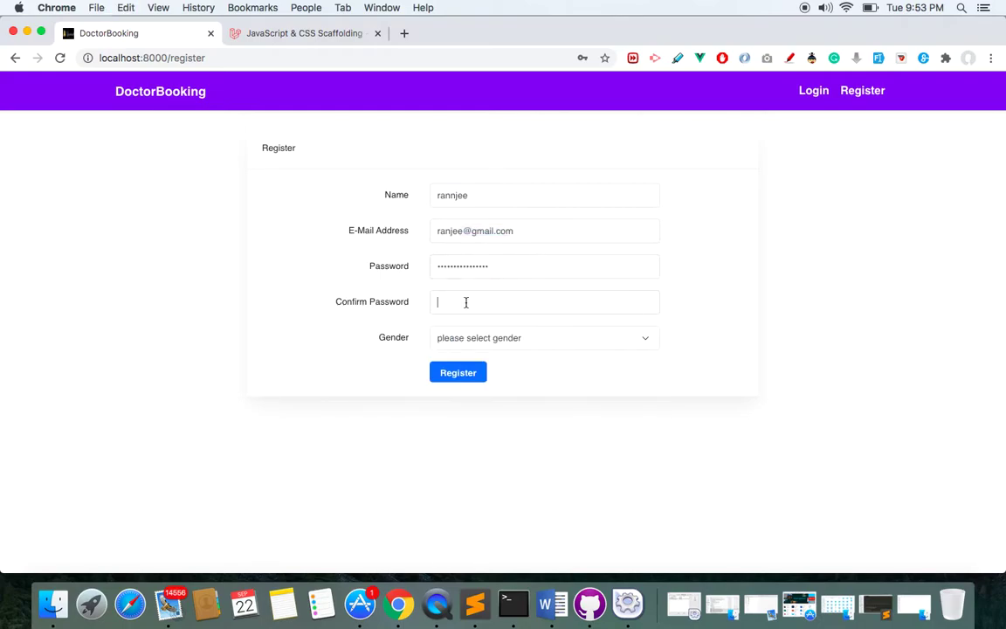
{"action": "key", "text": "super+v"}
Step: Set gender to Male, submit the registration, and dismiss Chrome's save-password prompt
{"action": "left_click", "coordinate": [463, 338]}
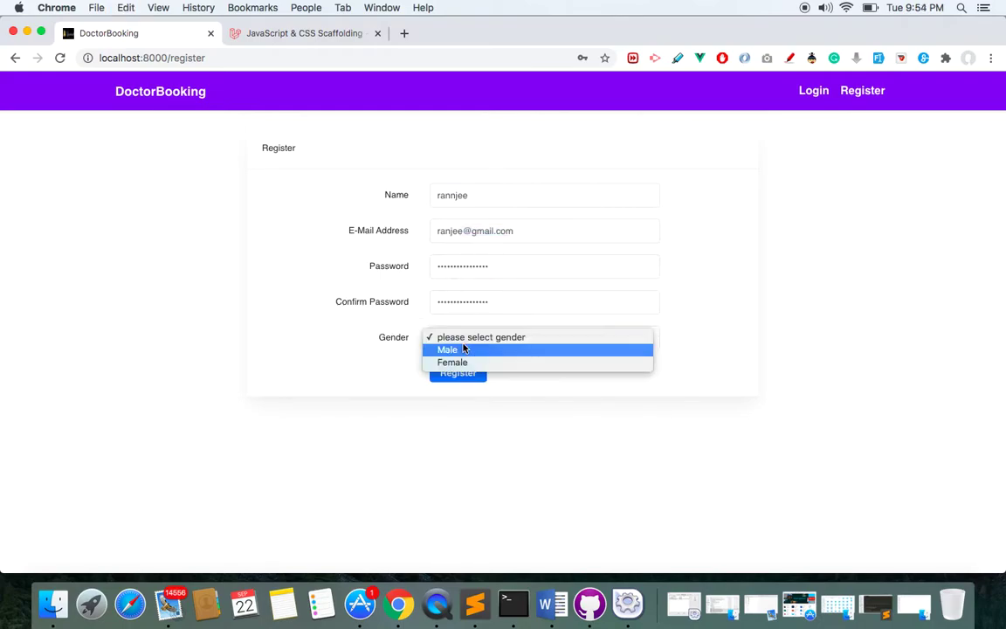
{"action": "left_click", "coordinate": [464, 351]}
{"action": "left_click", "coordinate": [464, 374]}
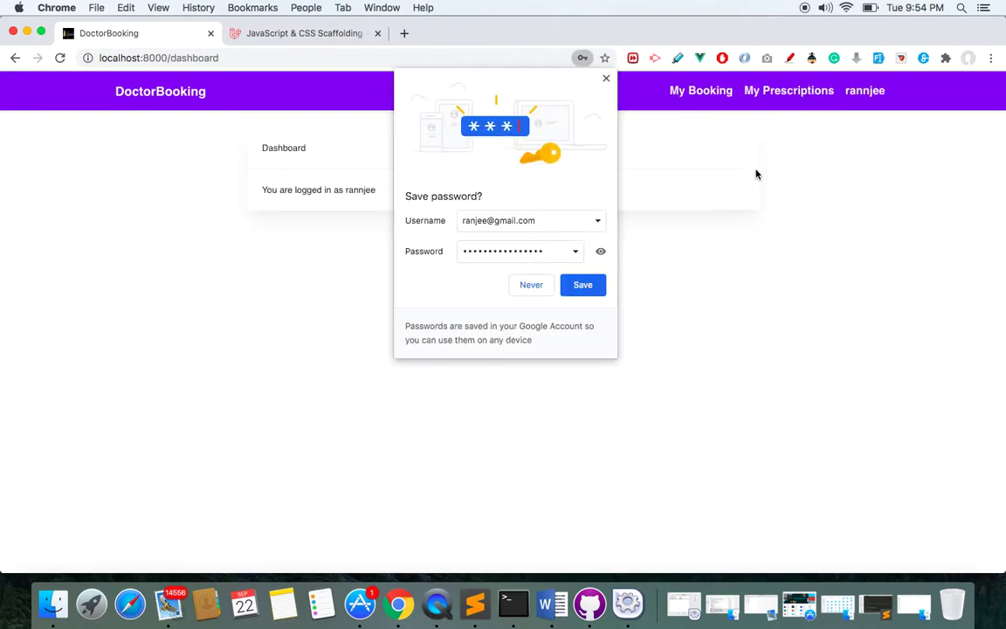
{"action": "left_click", "coordinate": [606, 79]}
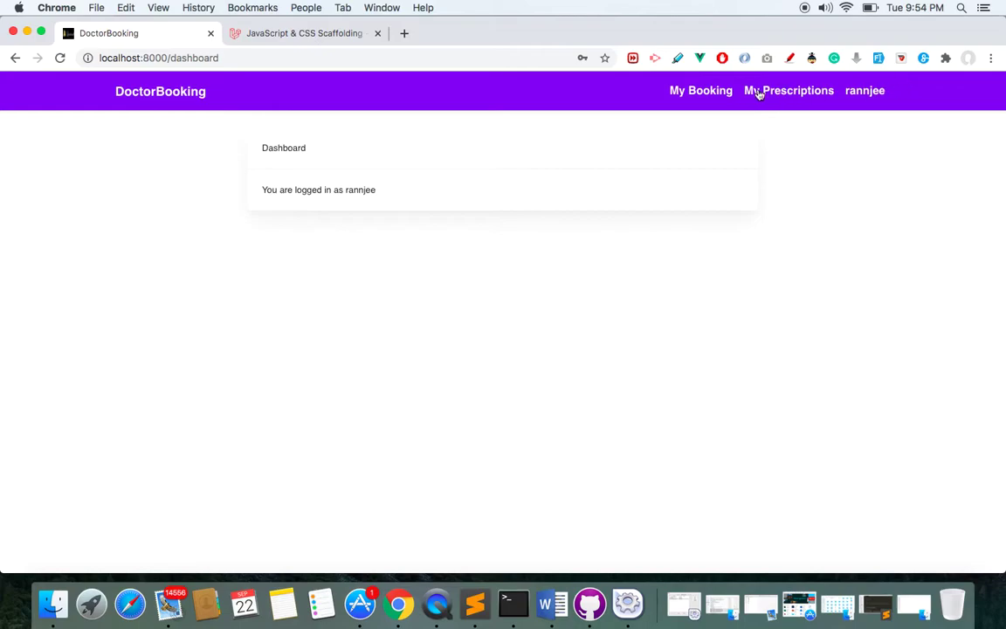
Step: View the empty bookings and prescriptions, then autofill and save the profile details
{"action": "left_click", "coordinate": [710, 93]}
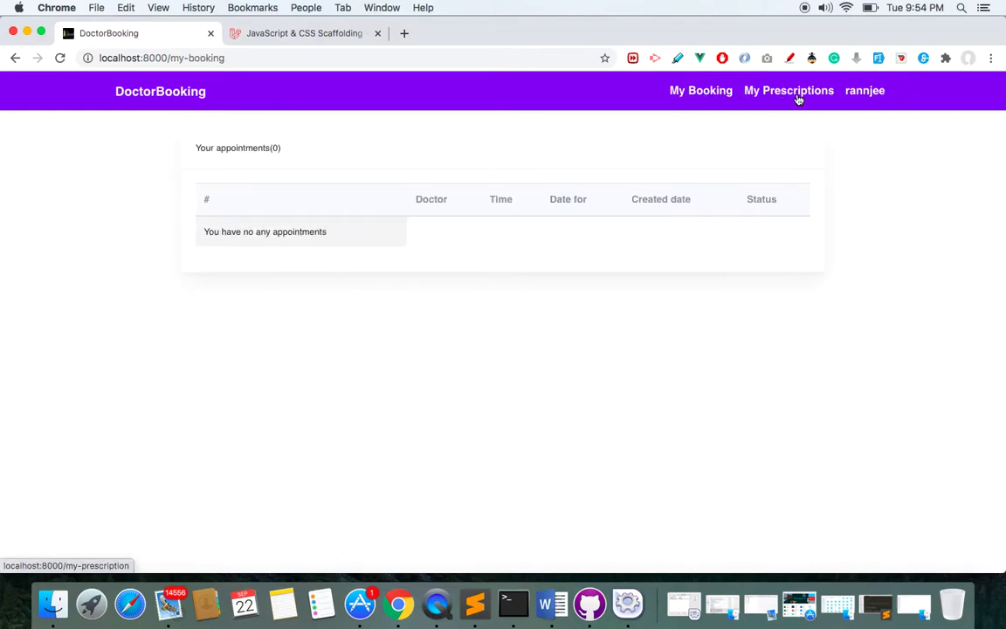
{"action": "left_click", "coordinate": [797, 98]}
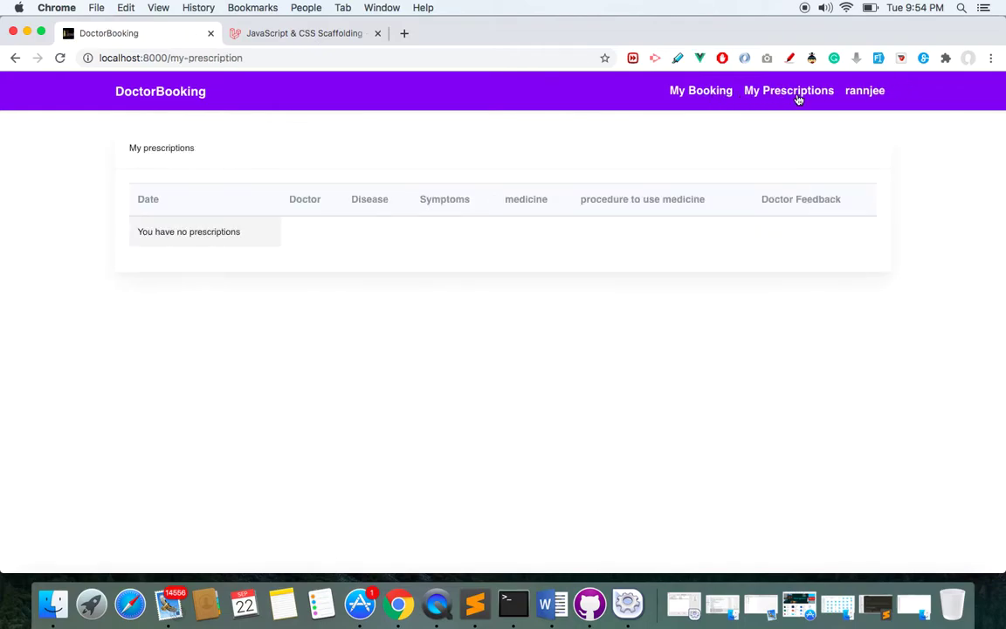
{"action": "left_click", "coordinate": [865, 97]}
{"action": "left_click", "coordinate": [856, 120]}
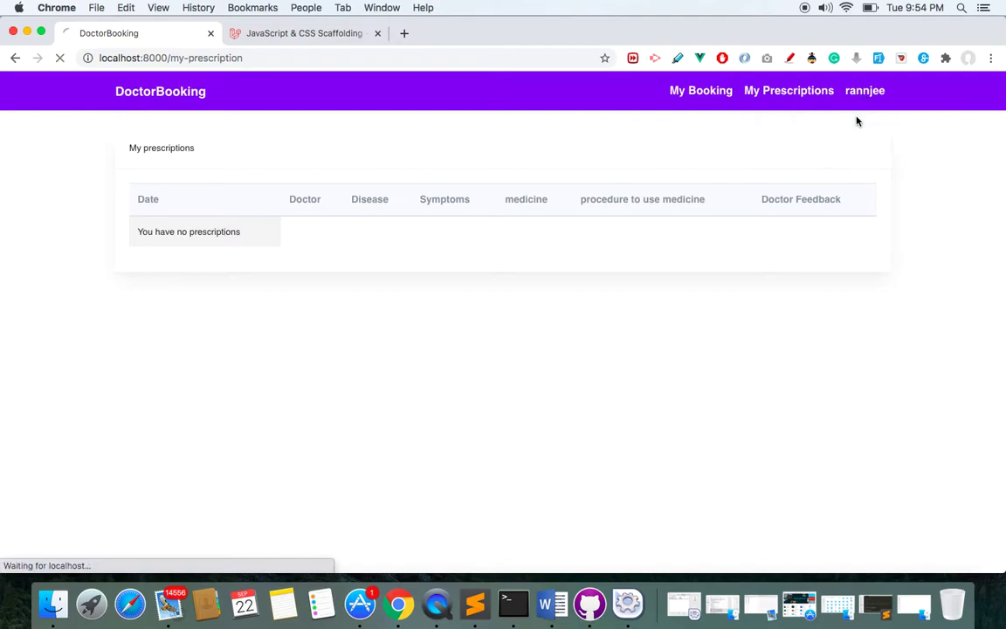
{"action": "left_click", "coordinate": [879, 58]}
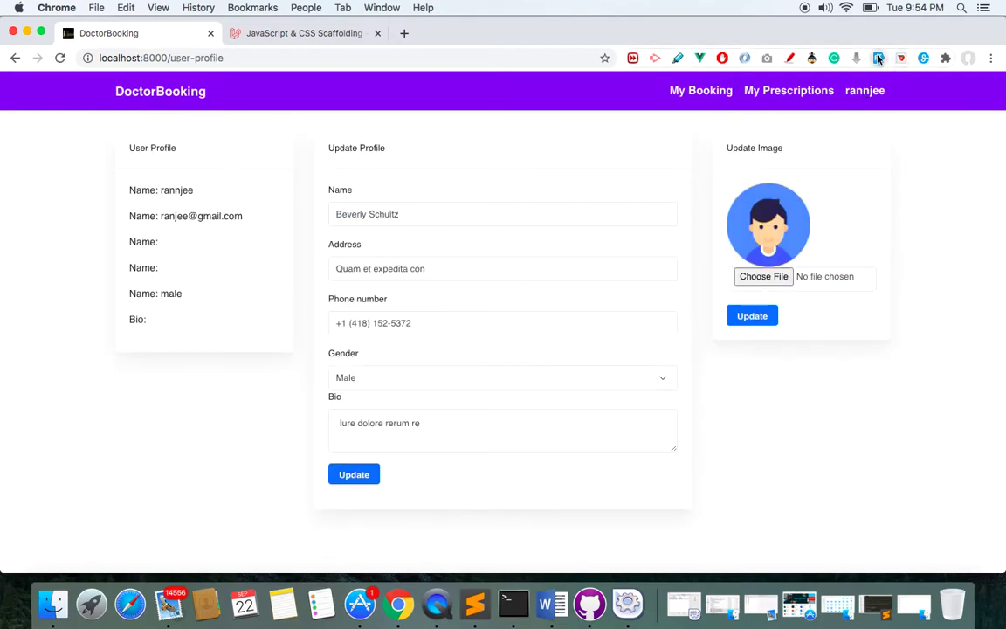
{"action": "left_click", "coordinate": [354, 475]}
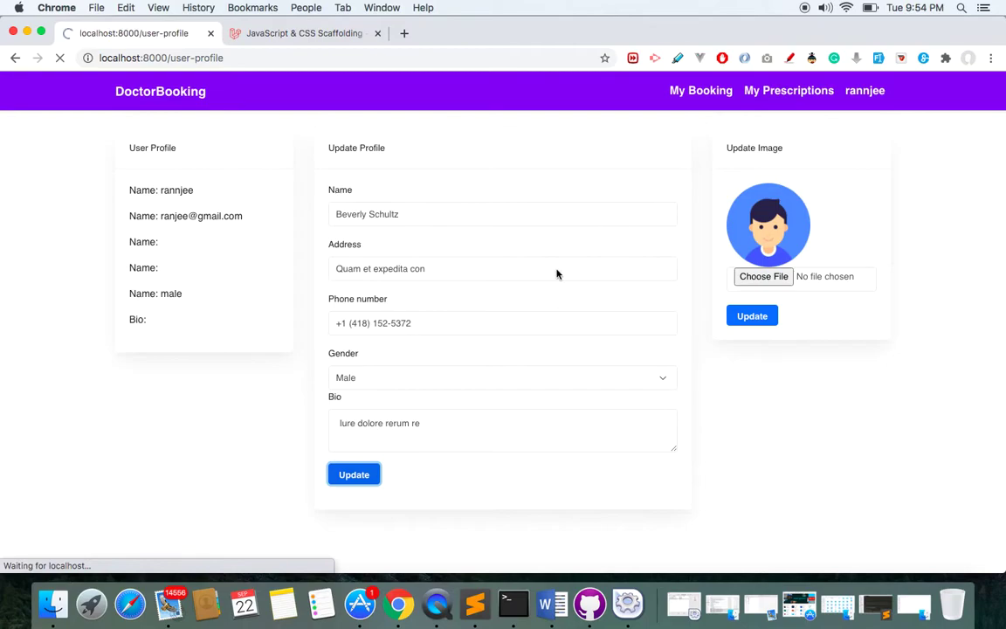
Step: Upload ava.png as the profile picture and return to the home page
{"action": "left_click", "coordinate": [743, 318]}
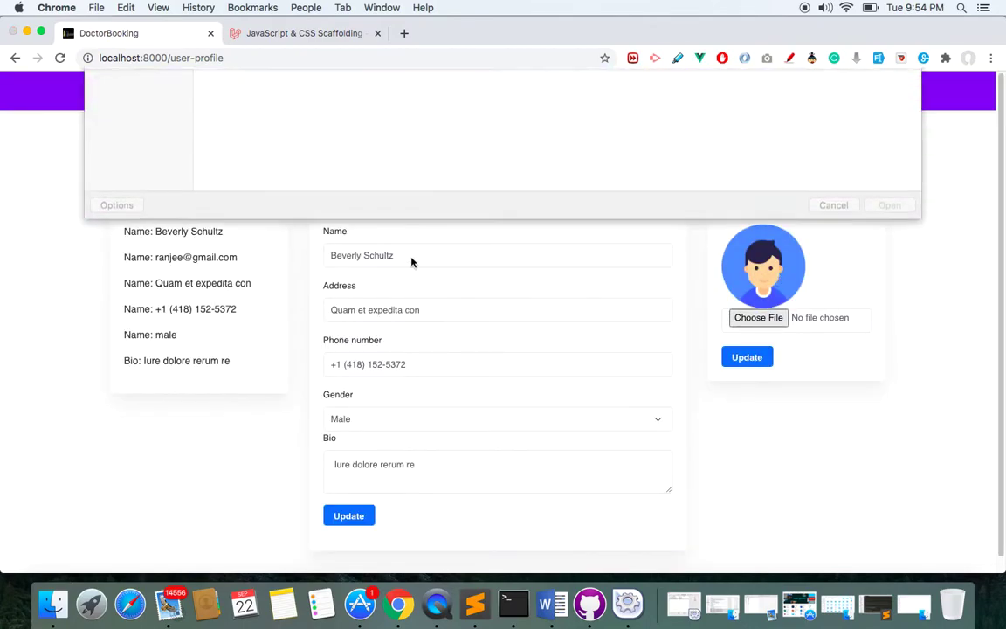
{"action": "double_click", "coordinate": [450, 149]}
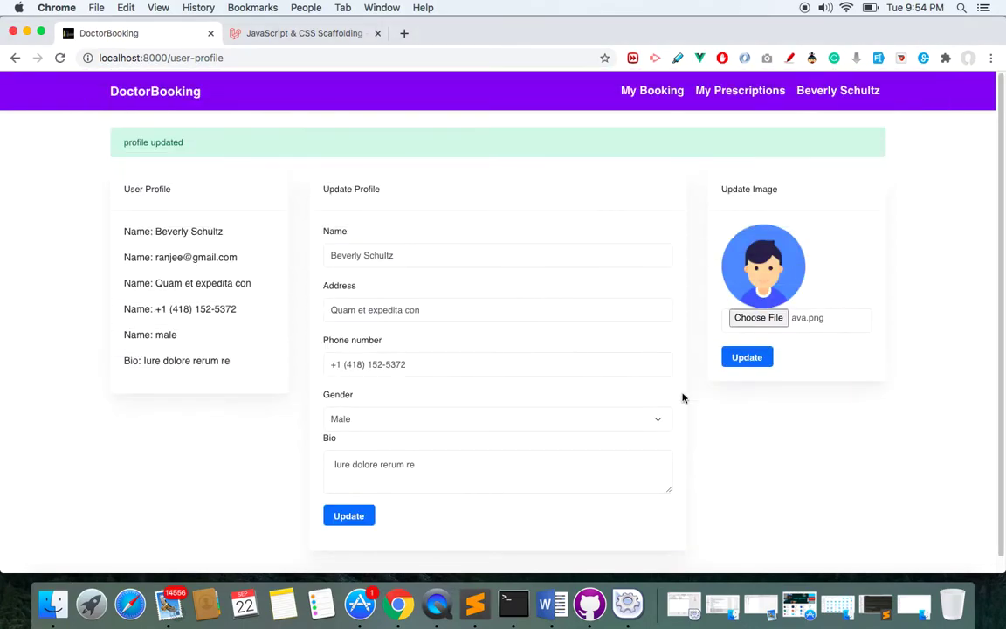
{"action": "left_click", "coordinate": [747, 357]}
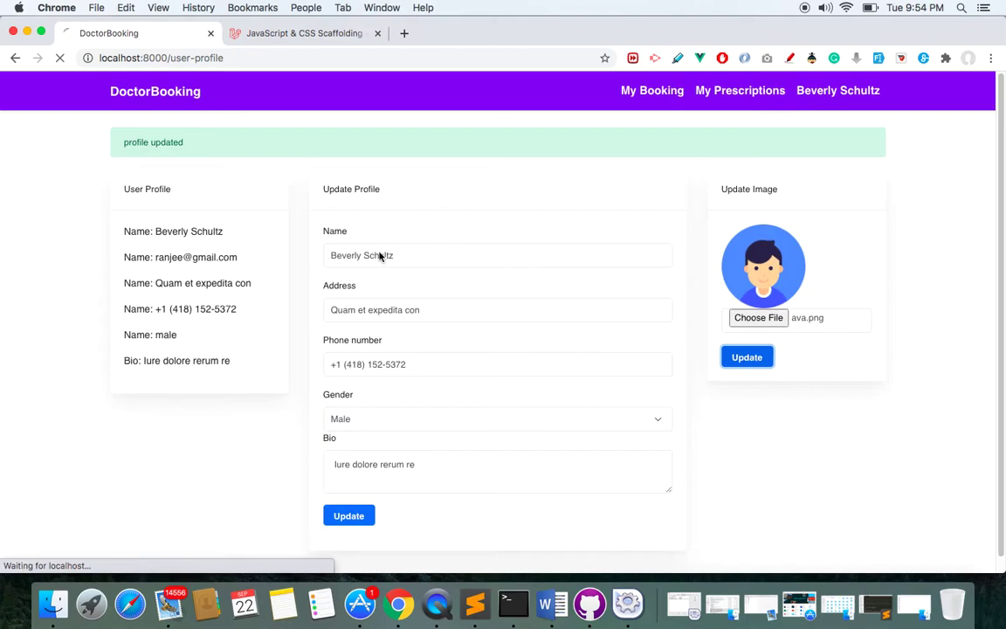
{"action": "left_click", "coordinate": [155, 96]}
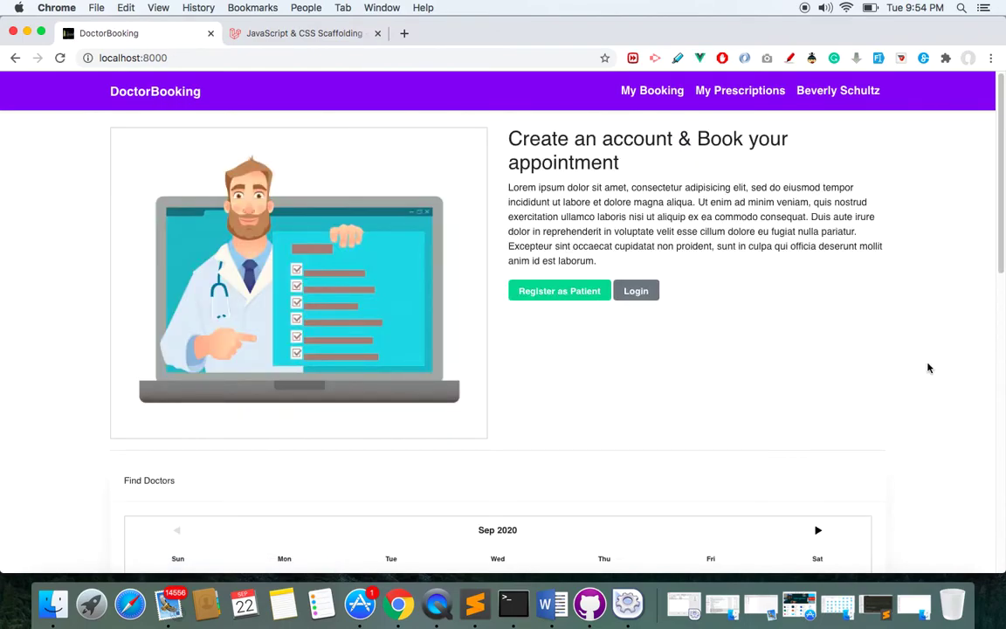
Step: Book cardiologist John doe's 6.40am slot on 2020-09-22, then check the Mailtrap inbox
{"action": "left_click_drag", "start_coordinate": [1003, 239], "coordinate": [990, 485]}
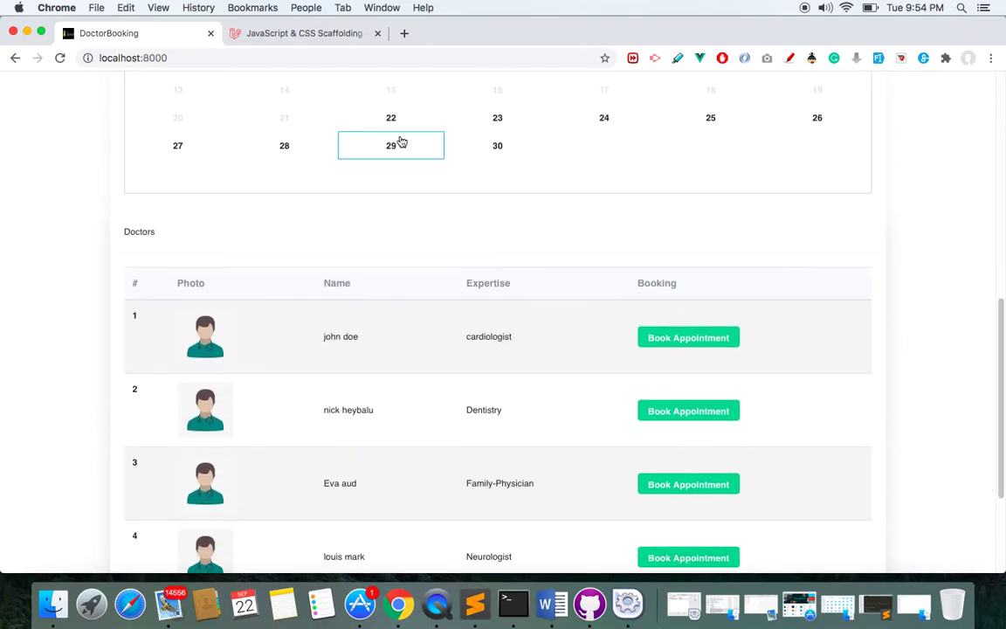
{"action": "left_click", "coordinate": [678, 336]}
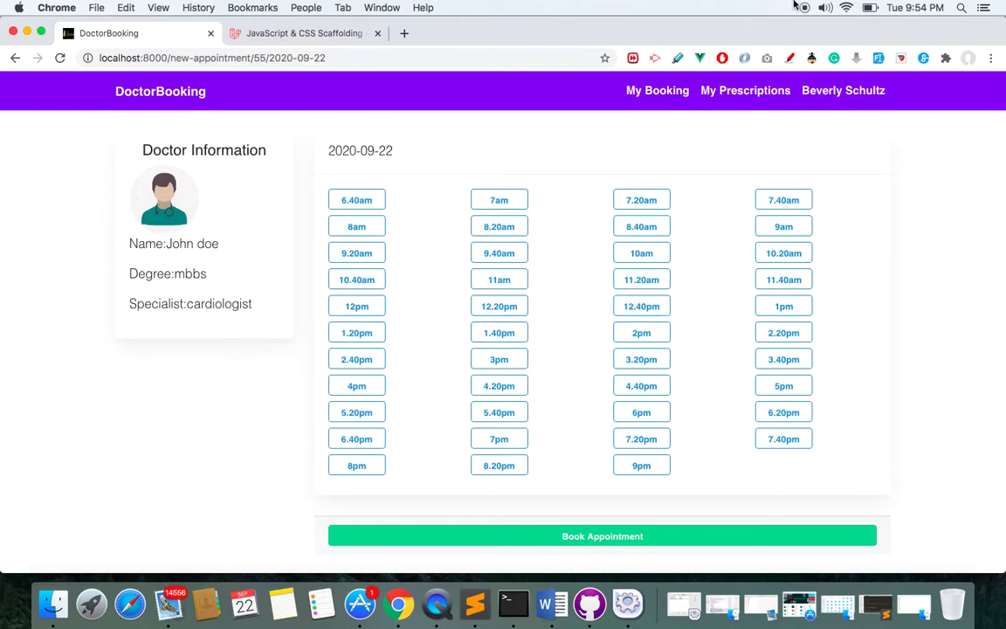
{"action": "left_click", "coordinate": [355, 201]}
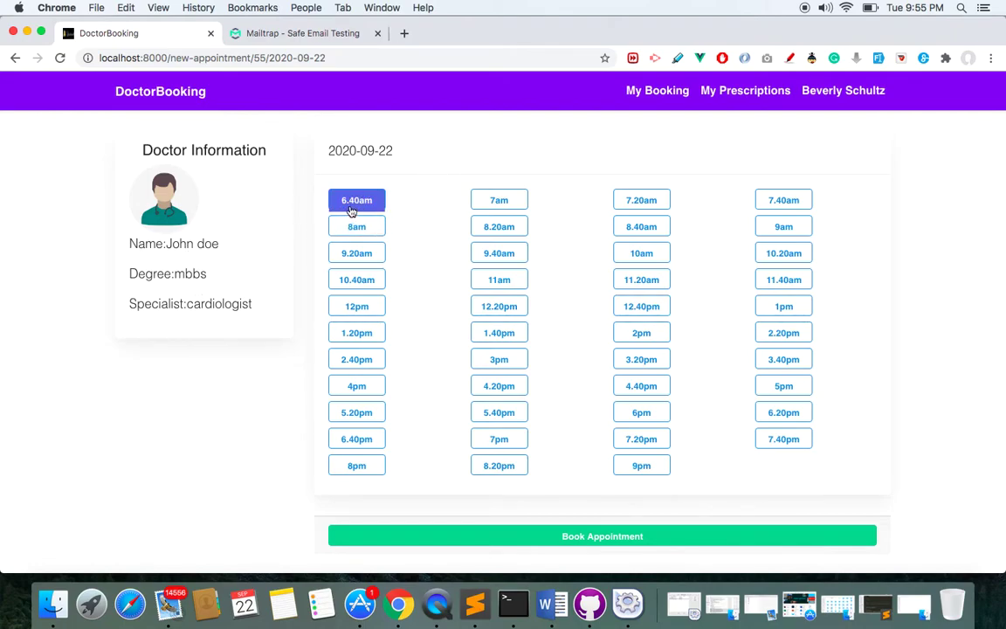
{"action": "left_click", "coordinate": [572, 537]}
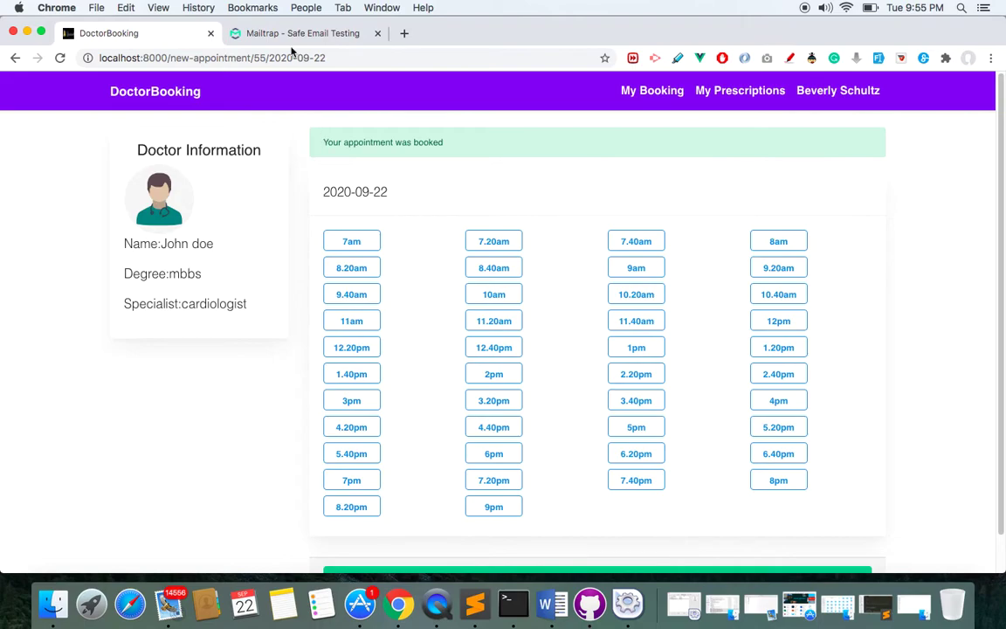
{"action": "left_click", "coordinate": [257, 32]}
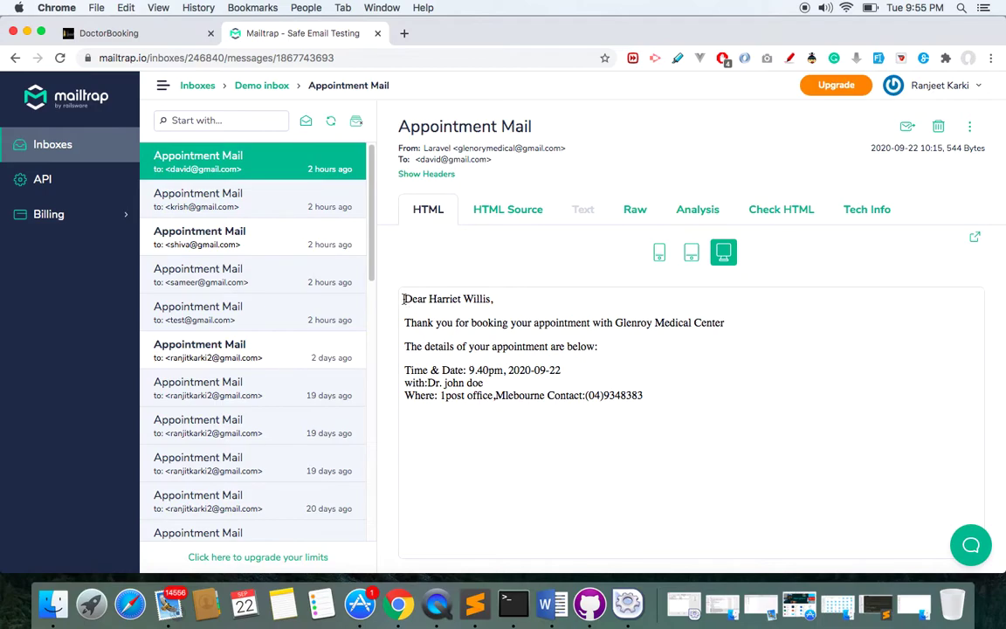
Step: Read the Appointment Mail's greeting and appointment details, then return to the DoctorBooking tab
{"action": "left_click_drag", "start_coordinate": [404, 299], "coordinate": [602, 380]}
{"action": "left_click", "coordinate": [436, 385]}
{"action": "left_click_drag", "start_coordinate": [404, 347], "coordinate": [469, 347]}
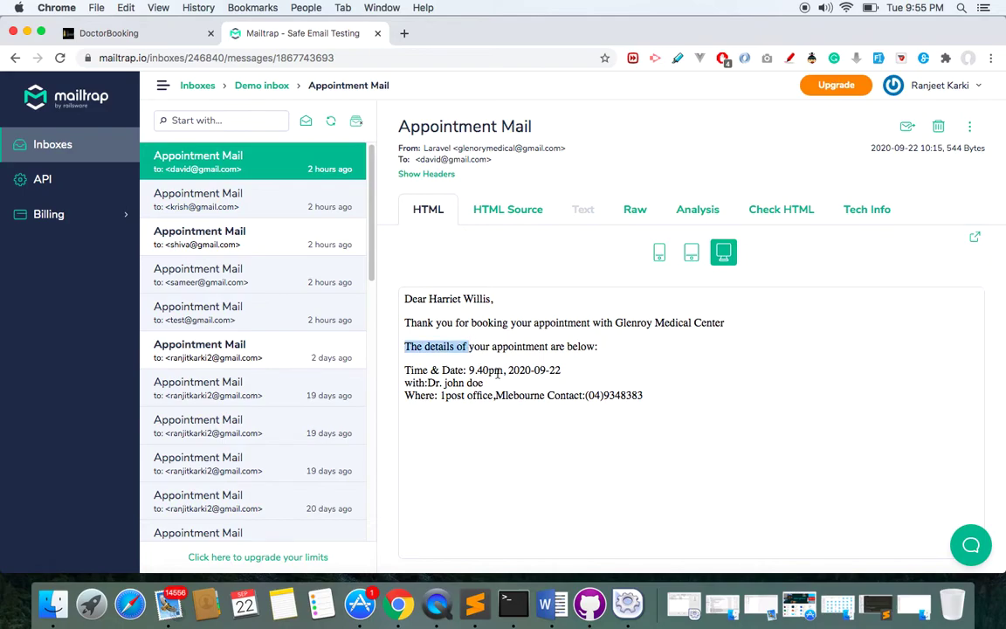
{"action": "left_click", "coordinate": [441, 374]}
{"action": "left_click_drag", "start_coordinate": [650, 397], "coordinate": [398, 314]}
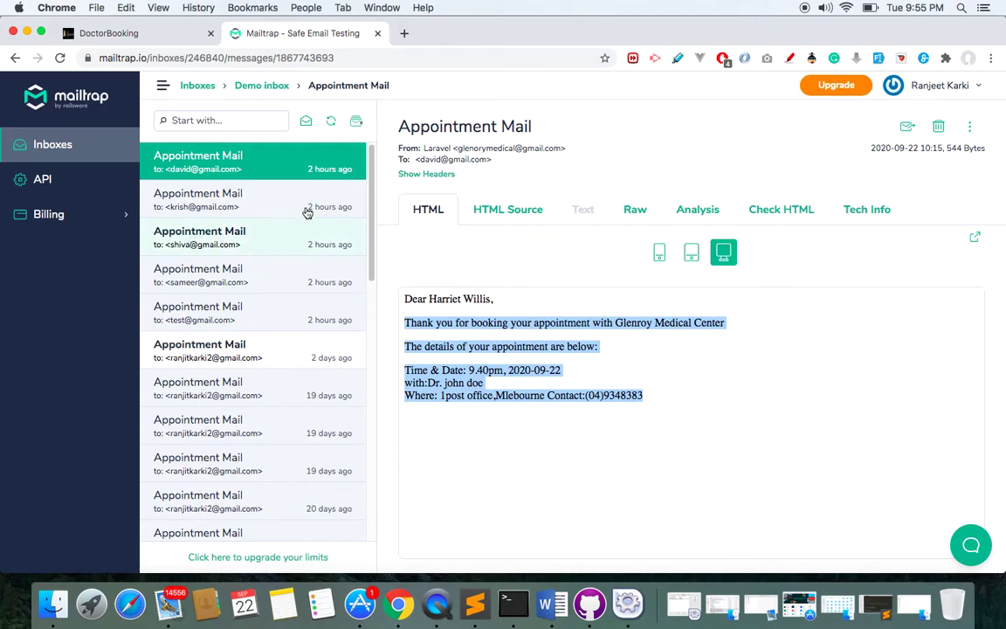
{"action": "left_click", "coordinate": [120, 40]}
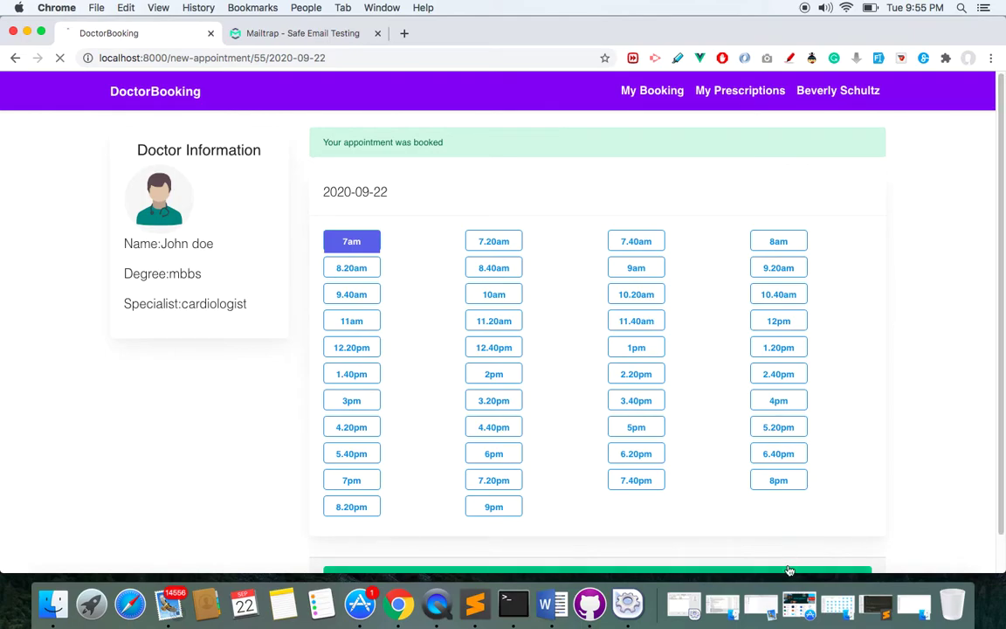
Step: Submit a second 7am booking, note the already-booked warning, and open My Booking
{"action": "left_click", "coordinate": [489, 507]}
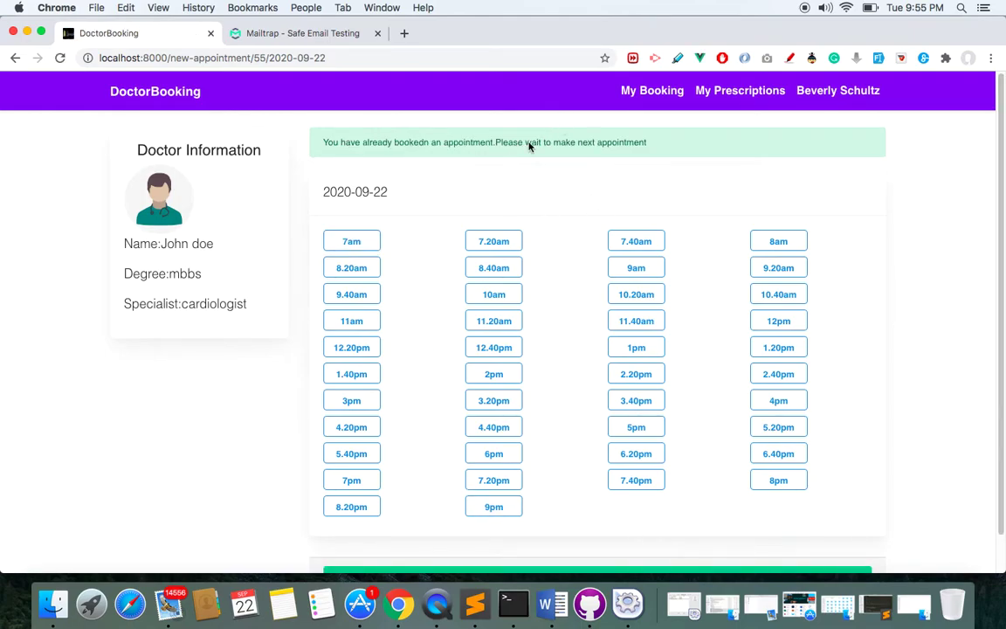
{"action": "left_click_drag", "start_coordinate": [315, 143], "coordinate": [734, 151]}
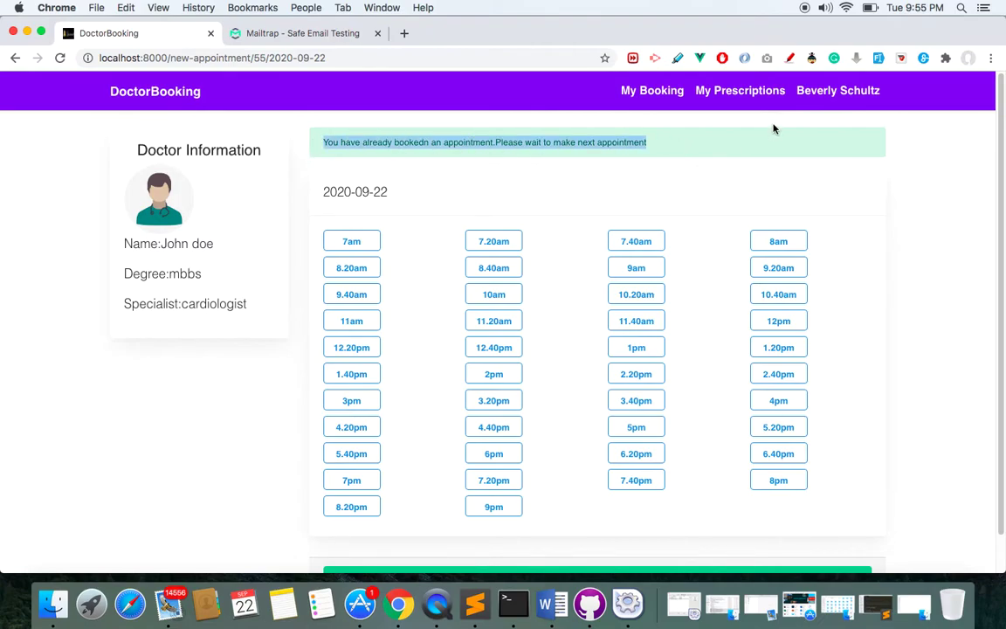
{"action": "left_click", "coordinate": [651, 90]}
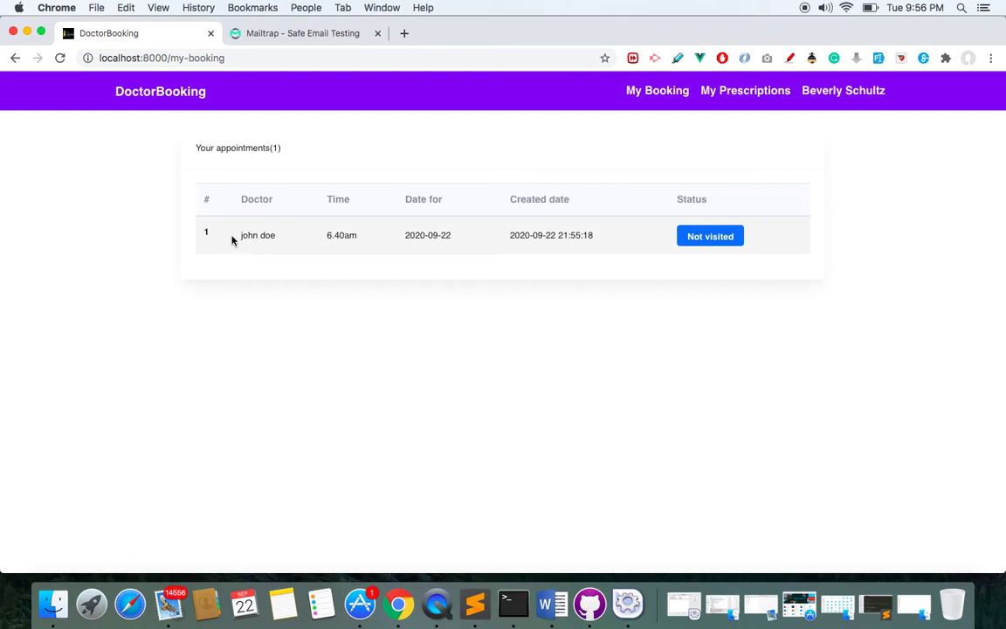
Step: Highlight the booking's doctor name, 6.40am time and 2020-09-22 date
{"action": "left_click_drag", "start_coordinate": [243, 235], "coordinate": [338, 236]}
{"action": "double_click", "coordinate": [352, 235]}
{"action": "left_click_drag", "start_coordinate": [405, 240], "coordinate": [453, 240]}
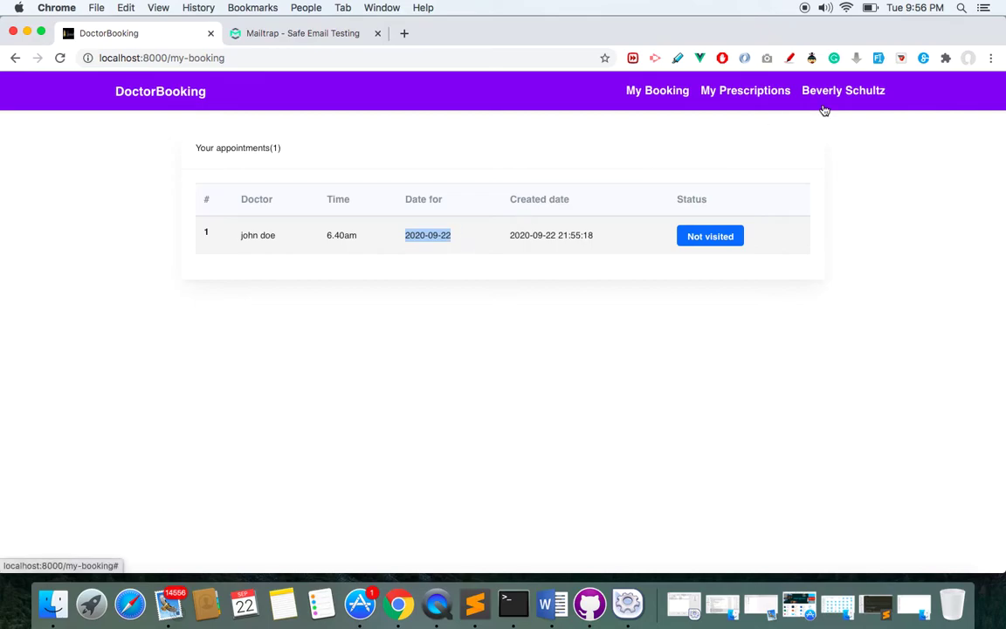
Step: Check My Prescriptions is empty, then log out of the patient account
{"action": "left_click", "coordinate": [743, 91]}
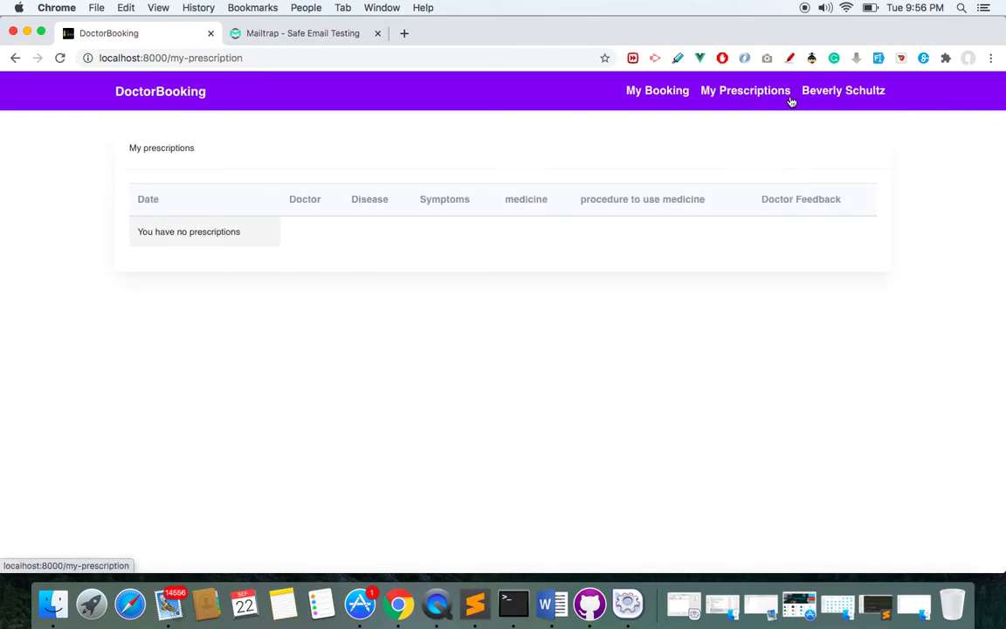
{"action": "left_click", "coordinate": [834, 93]}
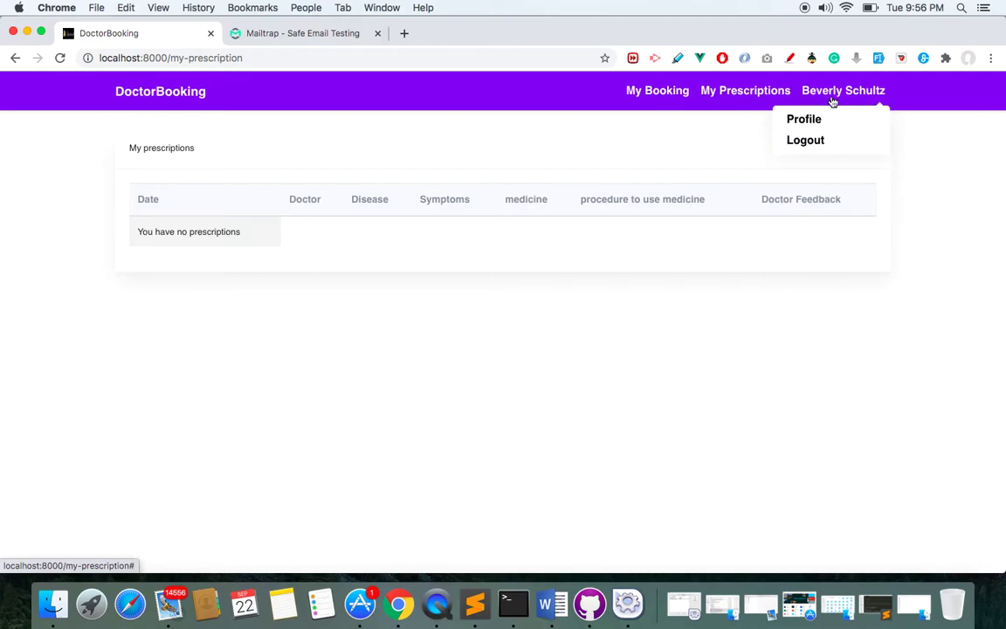
{"action": "left_click", "coordinate": [804, 141]}
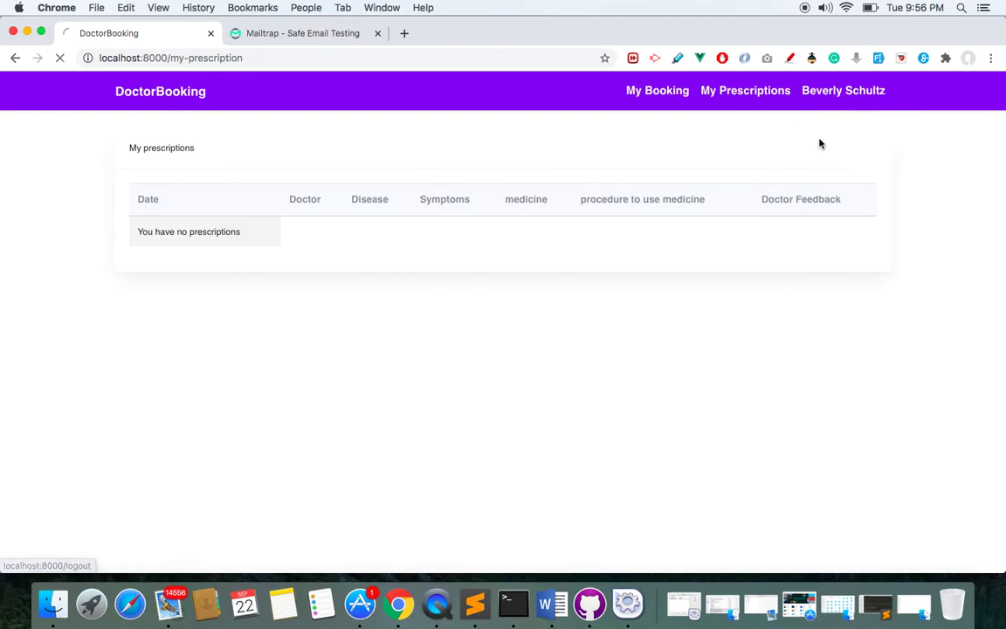
Step: Log in as admin using Chrome's saved admin credential
{"action": "left_click", "coordinate": [811, 90]}
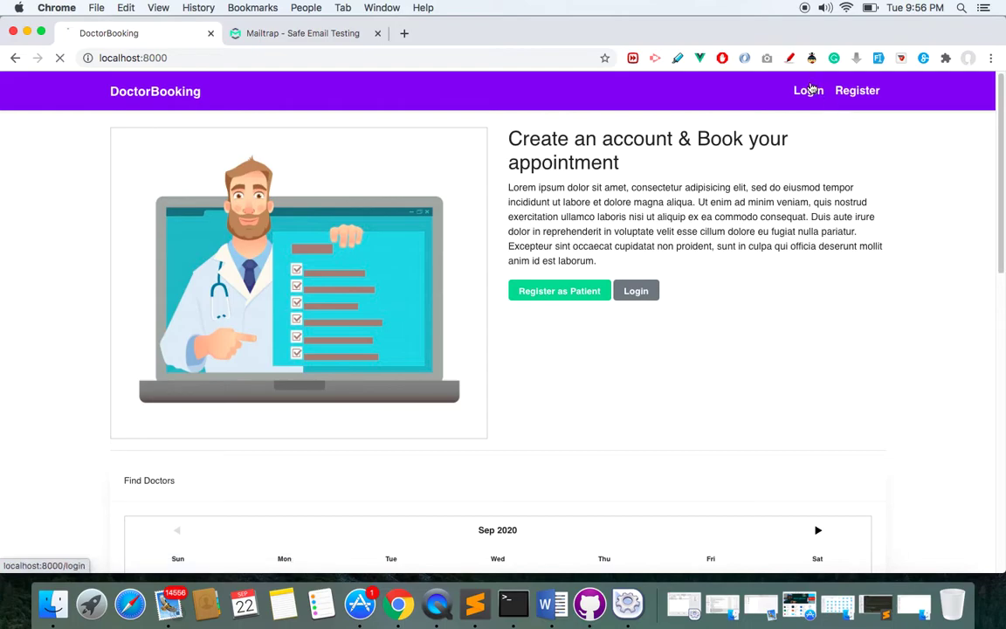
{"action": "triple_click", "coordinate": [477, 197]}
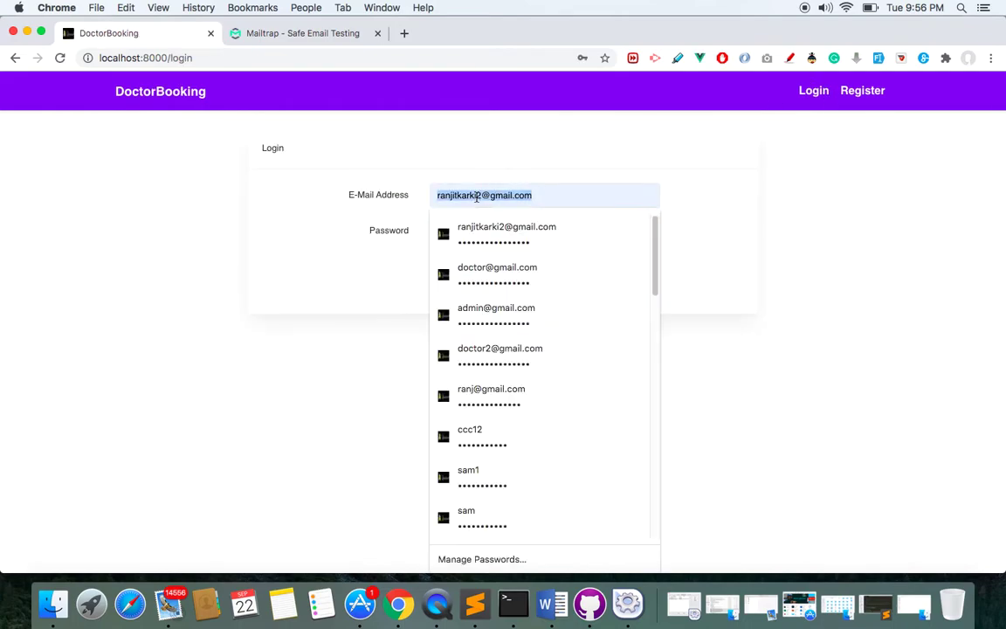
{"action": "type", "text": "ad"}
{"action": "left_click", "coordinate": [489, 225]}
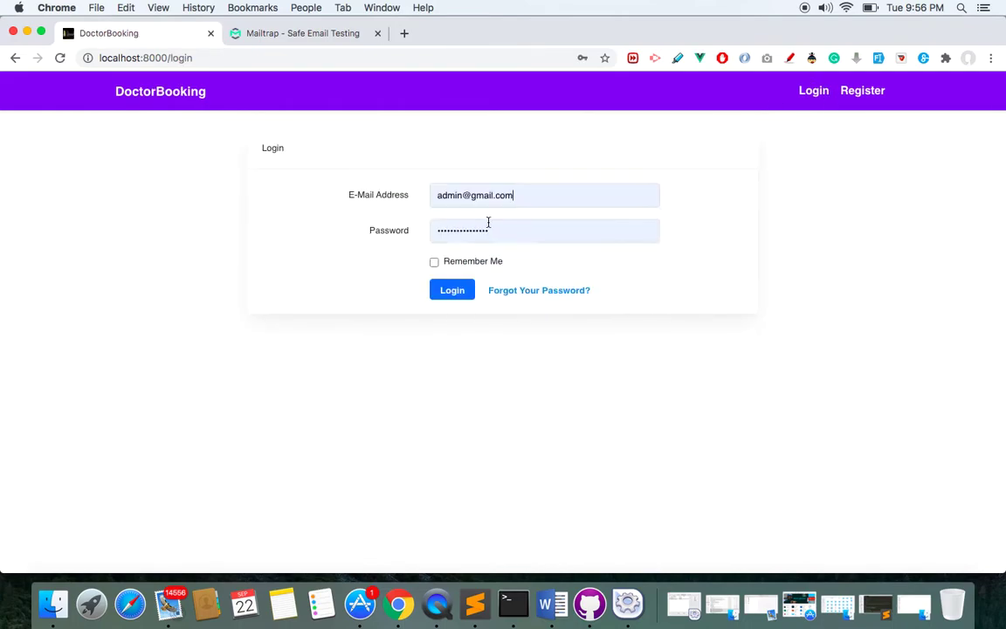
{"action": "left_click", "coordinate": [452, 289]}
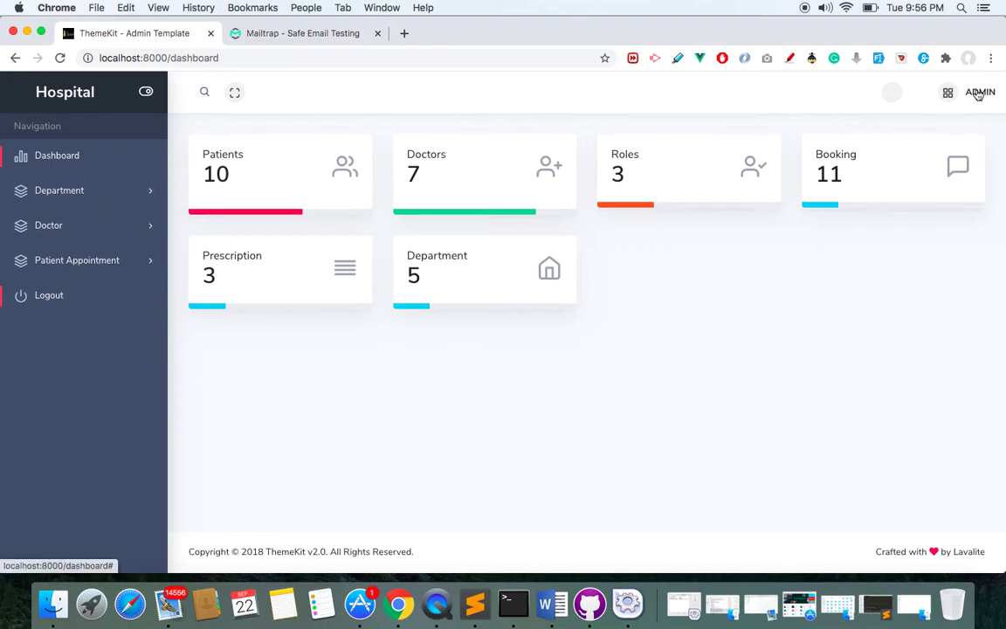
Step: View the Add department form and the department list, then expand the Doctor menu
{"action": "left_click", "coordinate": [81, 199]}
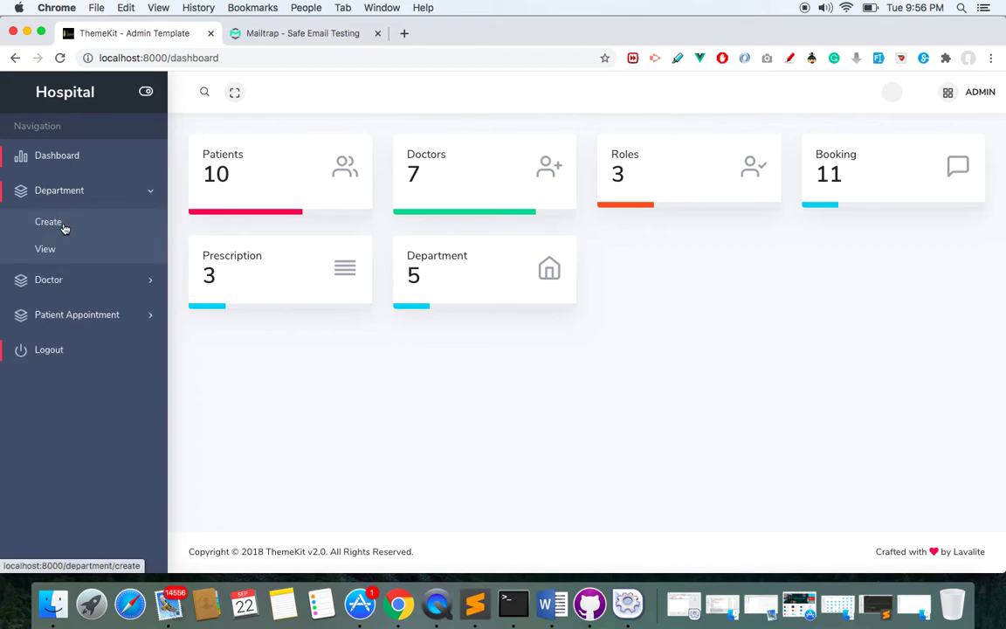
{"action": "left_click", "coordinate": [62, 226]}
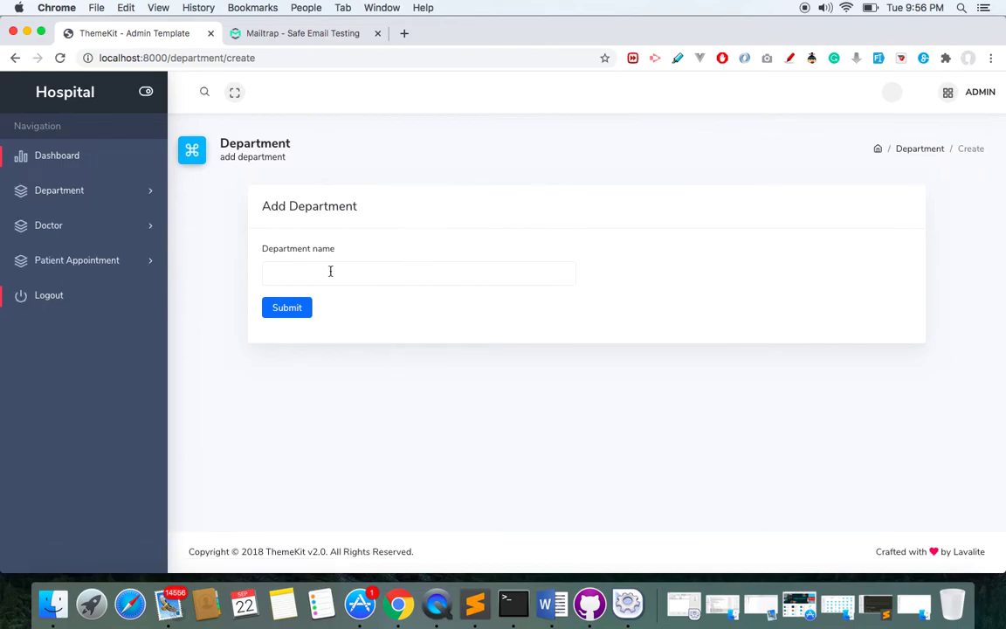
{"action": "left_click", "coordinate": [75, 195]}
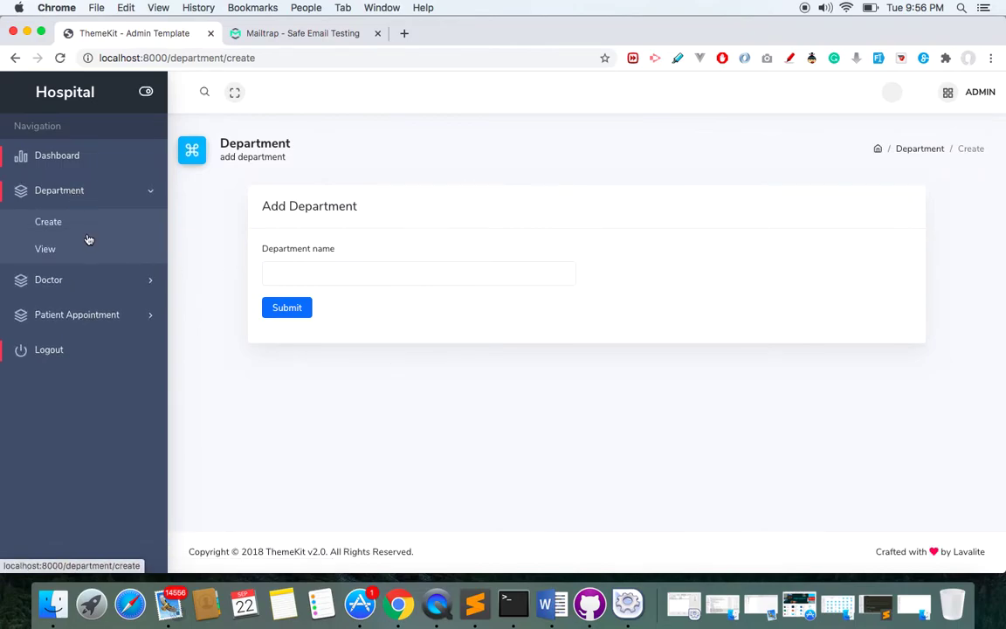
{"action": "left_click", "coordinate": [80, 254]}
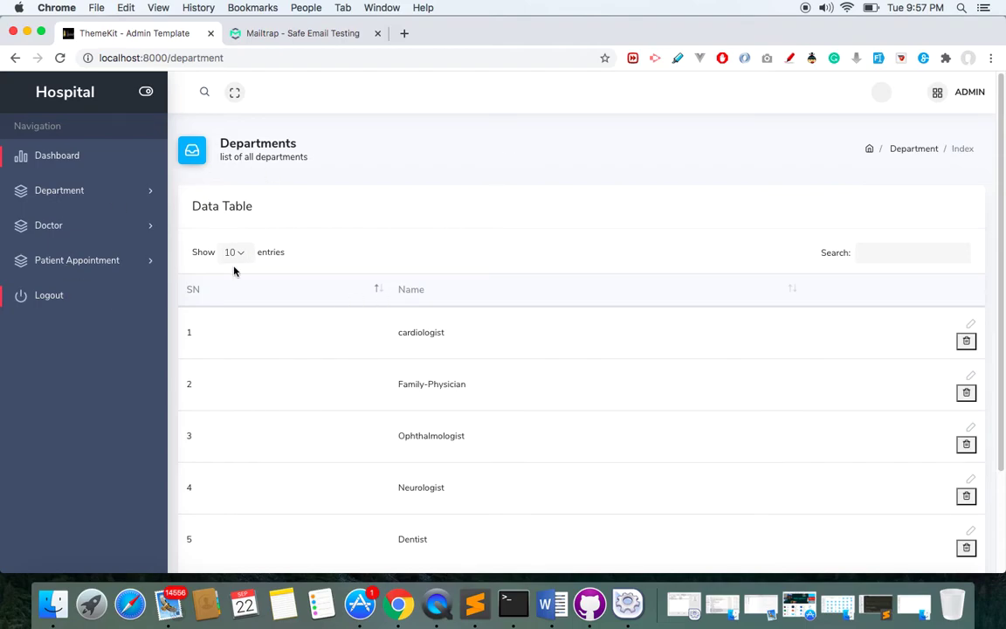
{"action": "left_click", "coordinate": [52, 227]}
Step: Open the Add Doctor form and scroll through its fields
{"action": "left_click", "coordinate": [74, 267]}
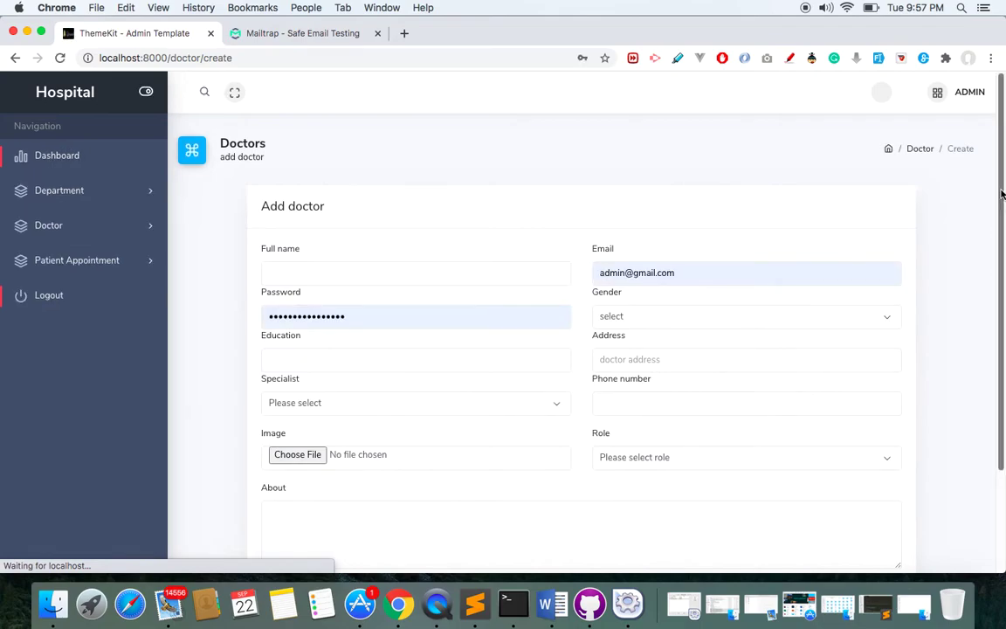
{"action": "scroll", "coordinate": [1002, 194], "scroll_direction": "down", "scroll_amount": 3}
{"action": "scroll", "coordinate": [1002, 194], "scroll_direction": "up", "scroll_amount": 3}
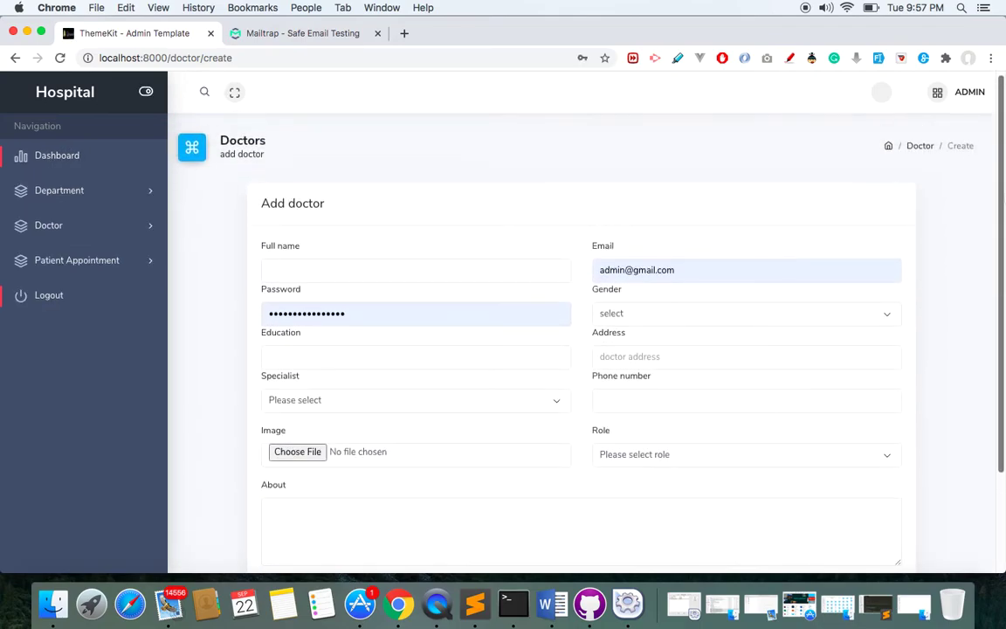
{"action": "scroll", "coordinate": [536, 308], "scroll_direction": "down", "scroll_amount": 2}
Step: Open the list of all doctors and scroll through the eight entries
{"action": "left_click", "coordinate": [140, 226]}
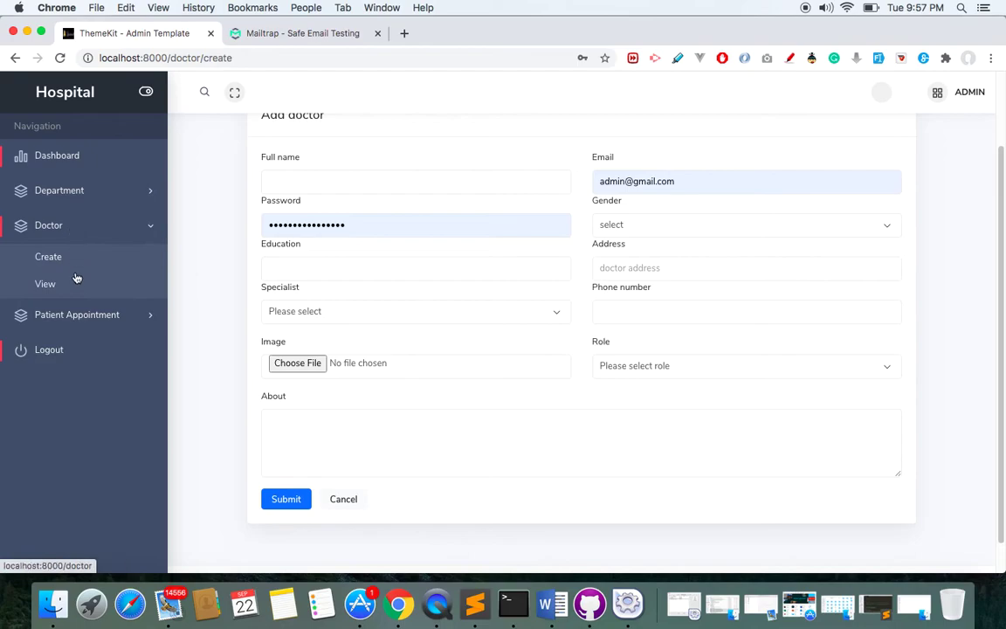
{"action": "left_click", "coordinate": [75, 281]}
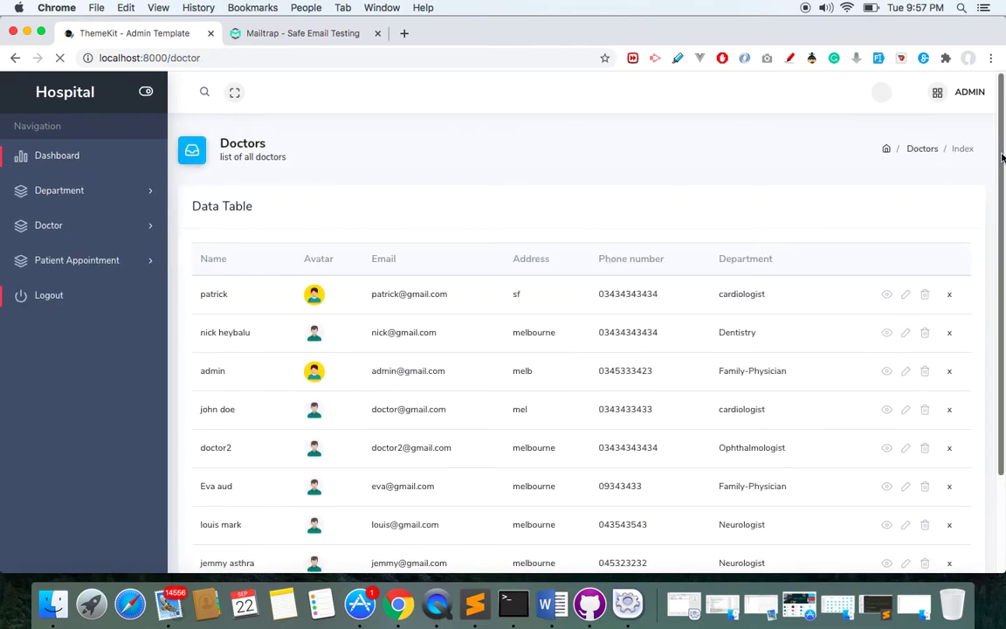
{"action": "scroll", "coordinate": [1002, 157], "scroll_direction": "down", "scroll_amount": 4}
{"action": "scroll", "coordinate": [1002, 157], "scroll_direction": "up", "scroll_amount": 2}
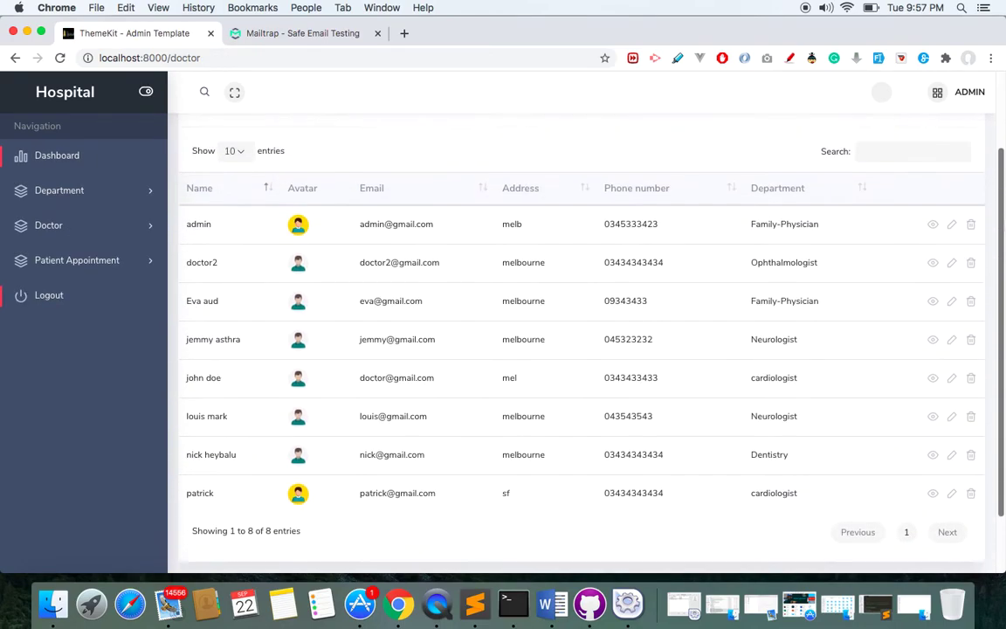
{"action": "scroll", "coordinate": [1002, 232], "scroll_direction": "up", "scroll_amount": 2}
{"action": "scroll", "coordinate": [1002, 232], "scroll_direction": "down", "scroll_amount": 2}
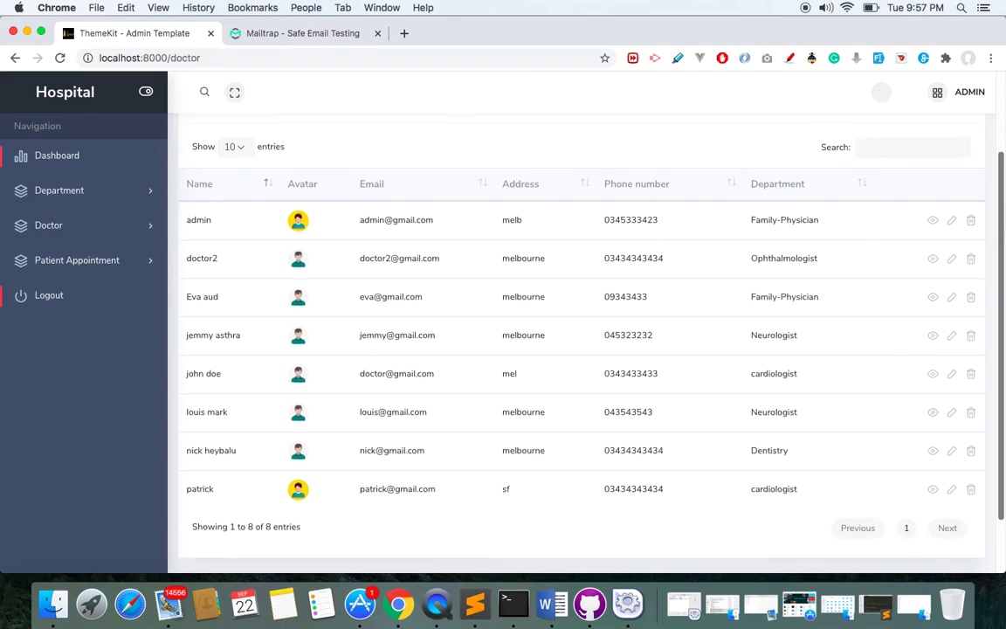
Step: View the admin doctor's details, then doctor2's full profile, closing each
{"action": "left_click", "coordinate": [933, 222]}
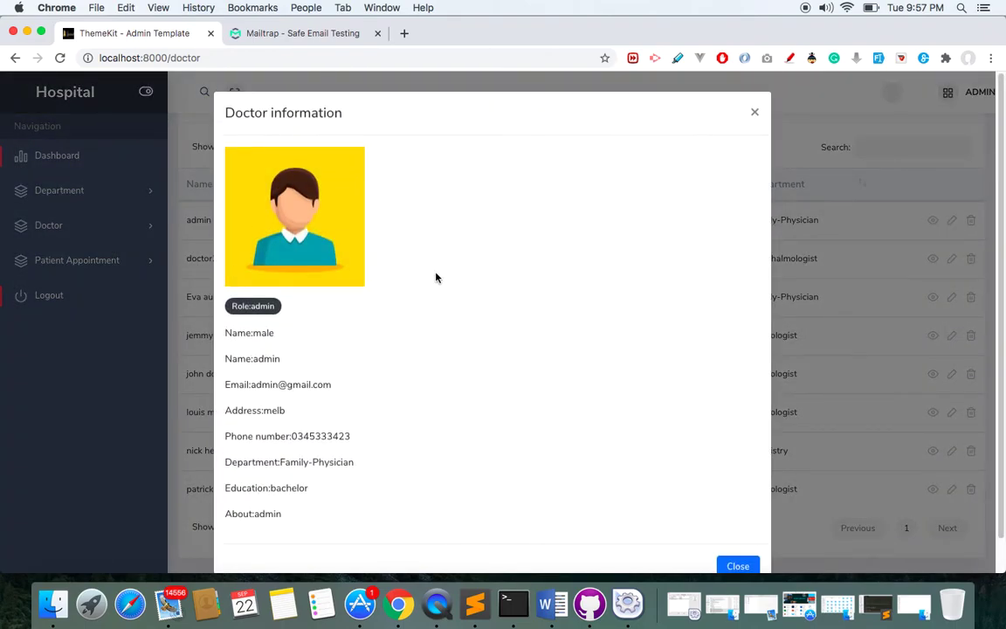
{"action": "left_click", "coordinate": [917, 276]}
{"action": "left_click", "coordinate": [934, 259]}
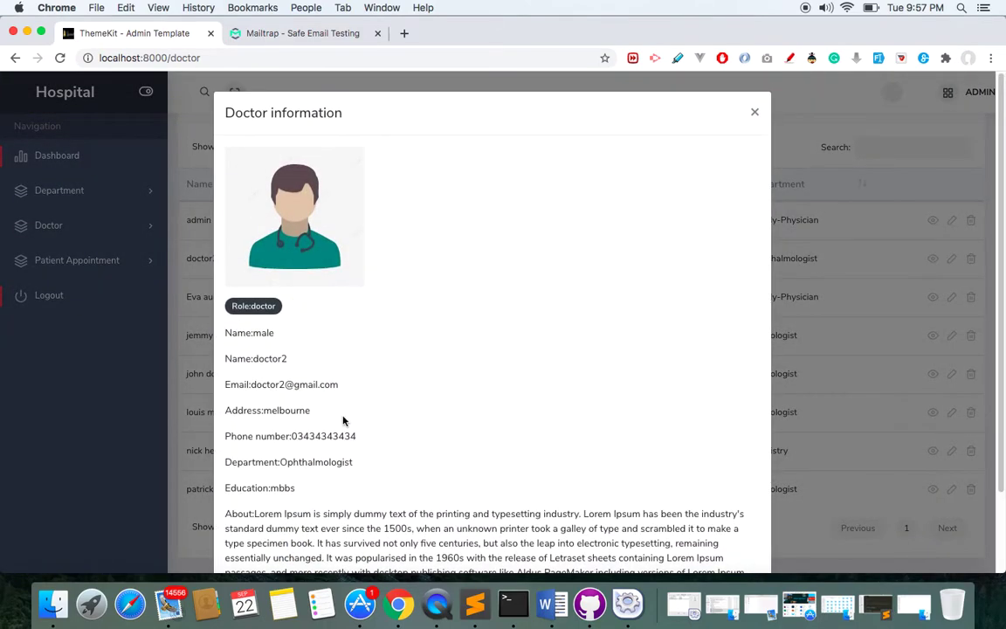
{"action": "scroll", "coordinate": [1003, 407], "scroll_direction": "down", "scroll_amount": 2}
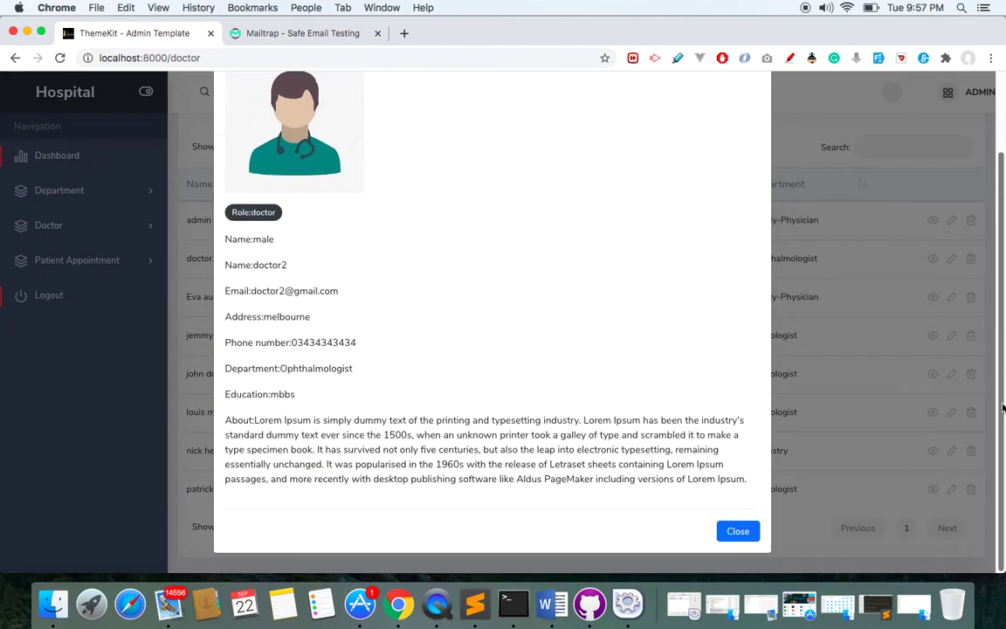
{"action": "left_click", "coordinate": [888, 382]}
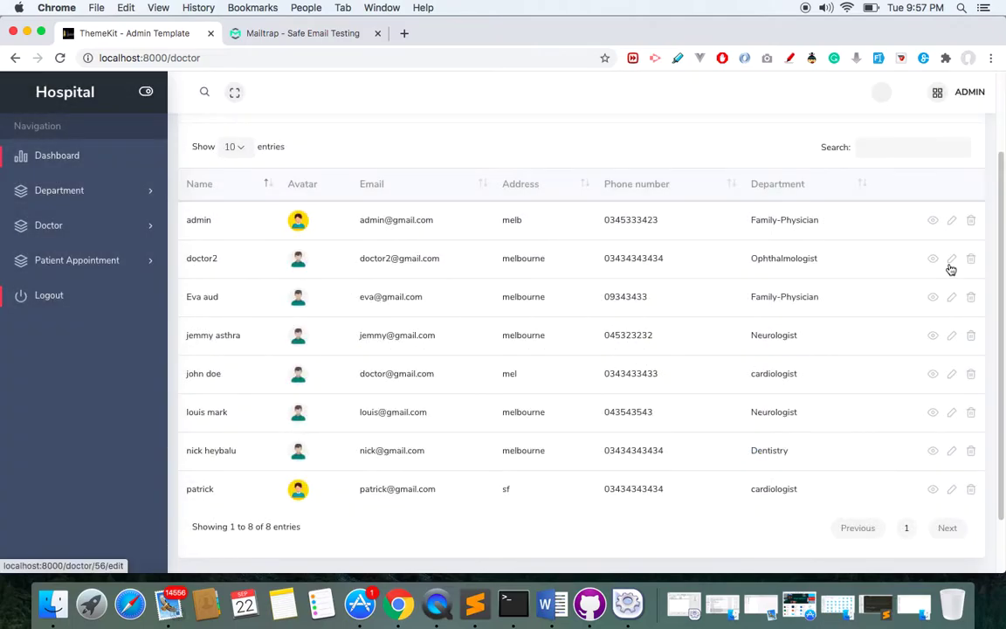
Step: Open doctor2's edit form, then return to the list of all doctors unchanged
{"action": "left_click", "coordinate": [951, 270]}
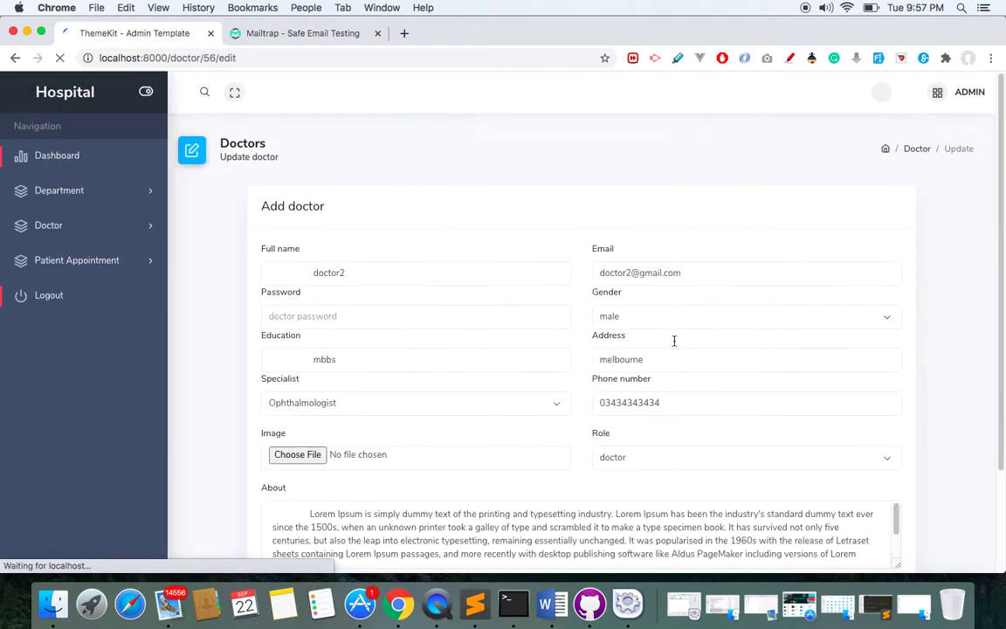
{"action": "left_click", "coordinate": [89, 231]}
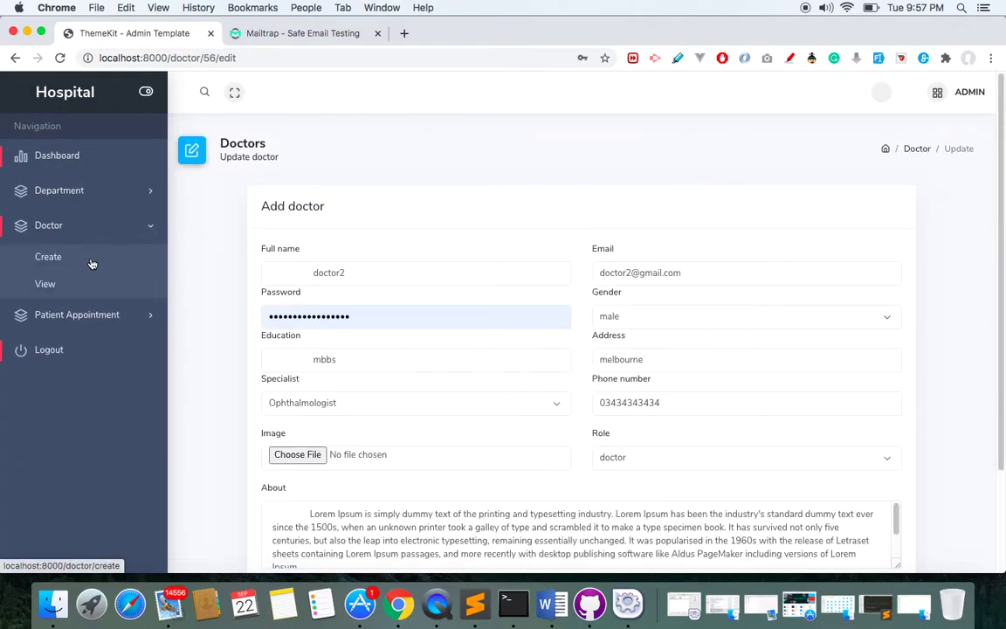
{"action": "left_click", "coordinate": [76, 285]}
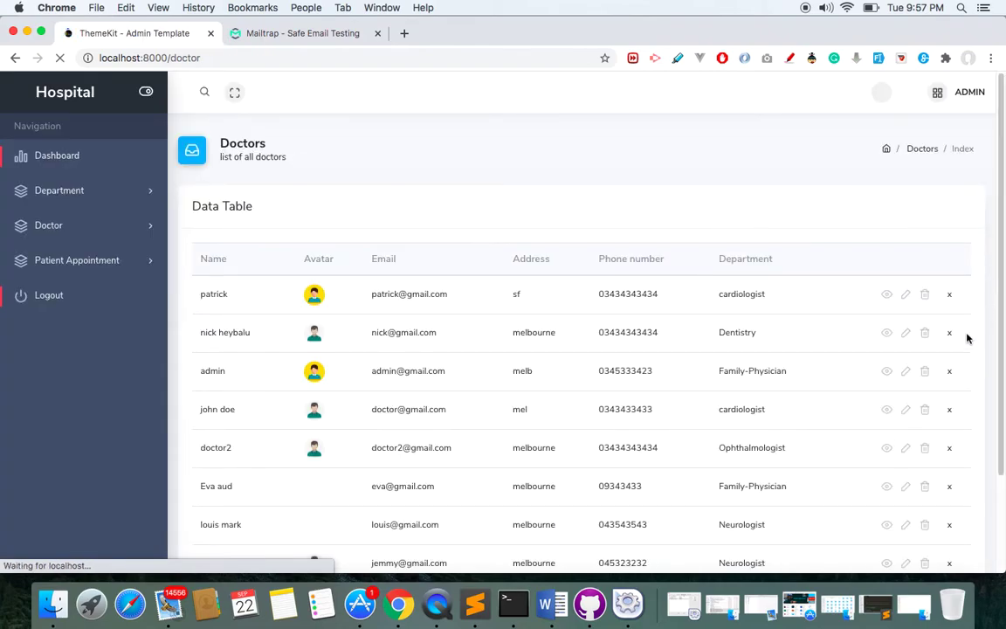
Step: Bring up doctor2's delete confirmation without deleting, then go to Today Appointment
{"action": "left_click", "coordinate": [970, 364]}
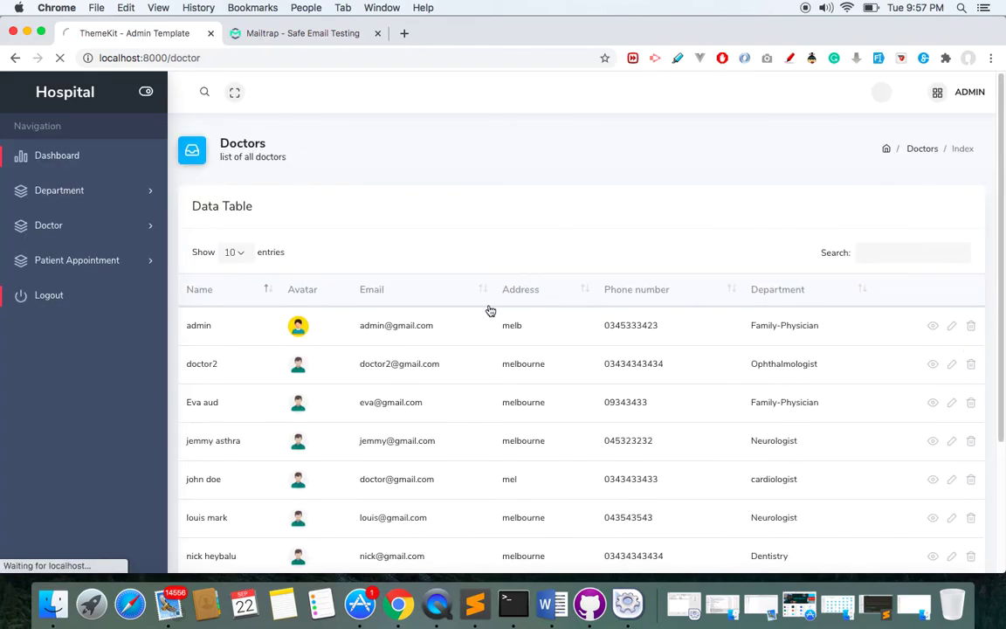
{"action": "left_click", "coordinate": [63, 264]}
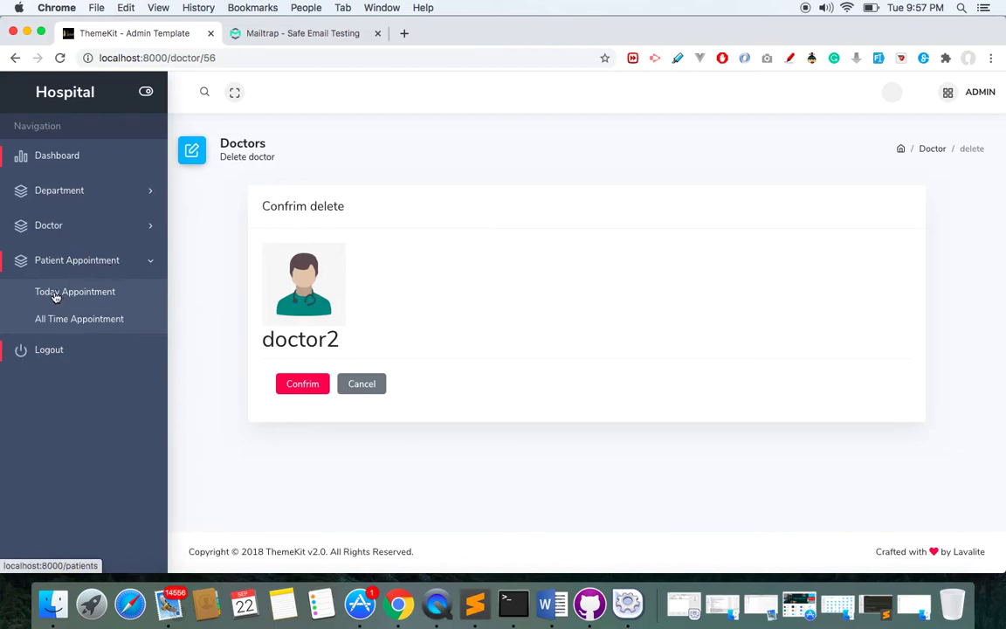
{"action": "left_click", "coordinate": [55, 297]}
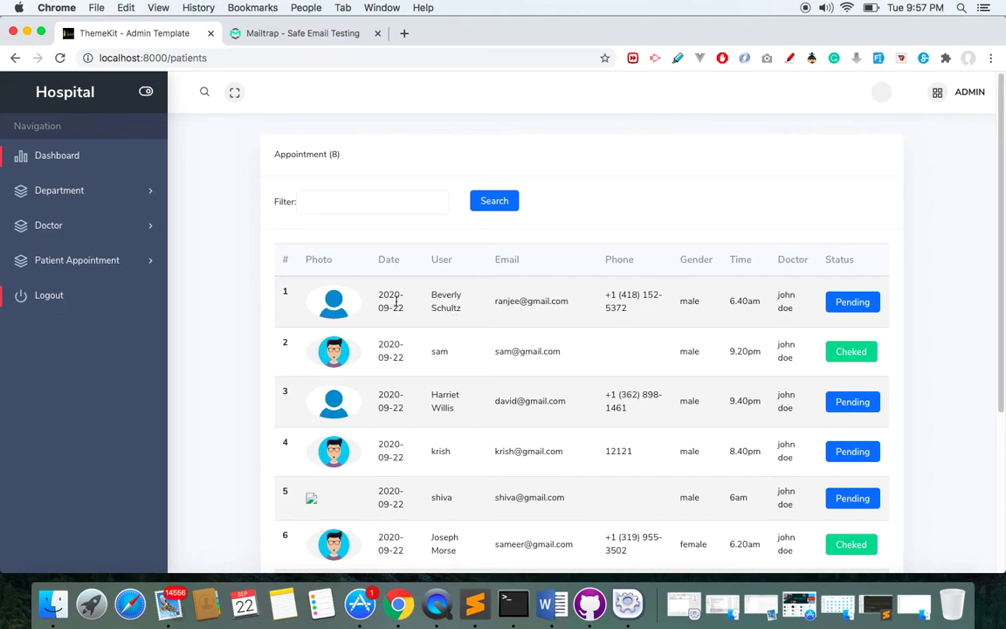
Step: Highlight the first appointment's contact details, time and doctor, then clear the selection
{"action": "left_click_drag", "start_coordinate": [402, 300], "coordinate": [651, 308]}
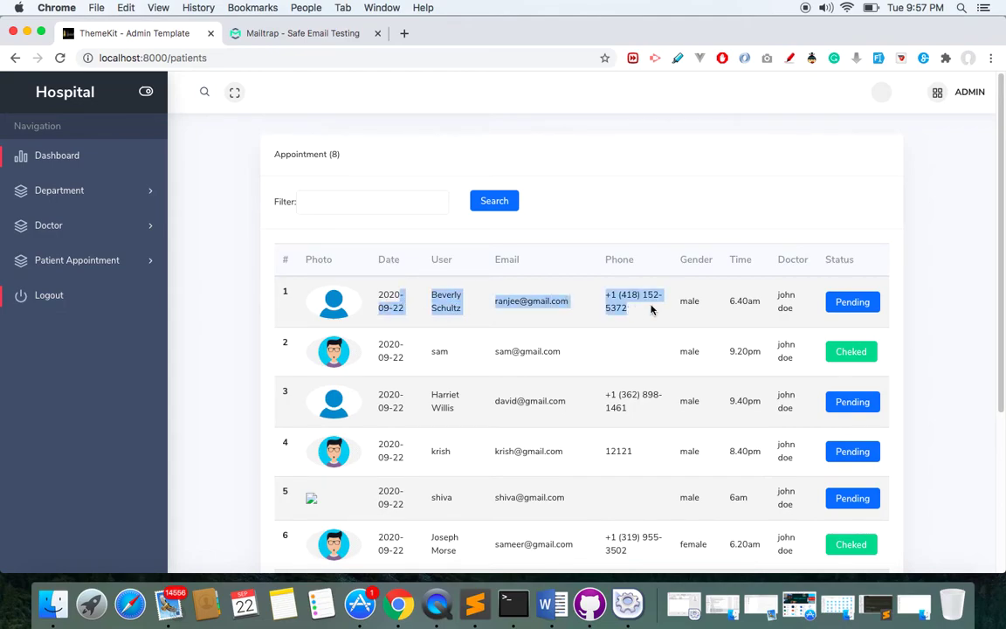
{"action": "double_click", "coordinate": [743, 302]}
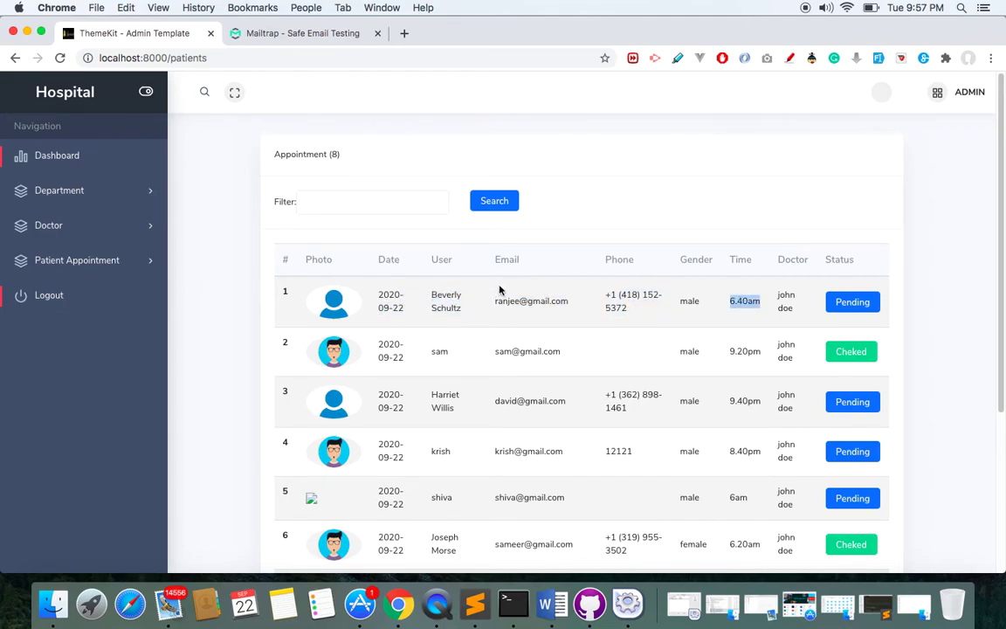
{"action": "double_click", "coordinate": [780, 297]}
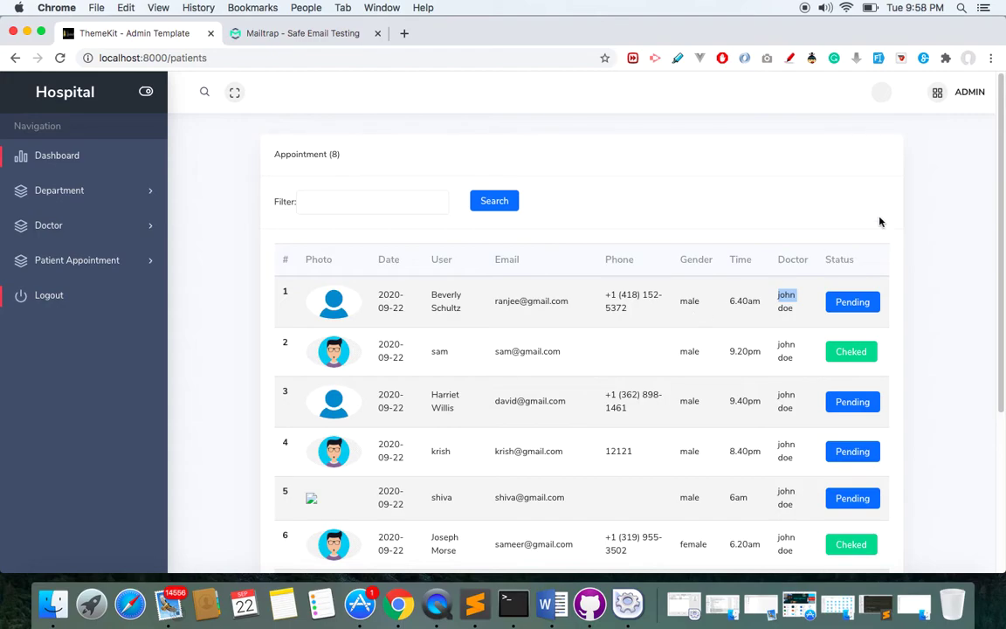
{"action": "left_click", "coordinate": [561, 219]}
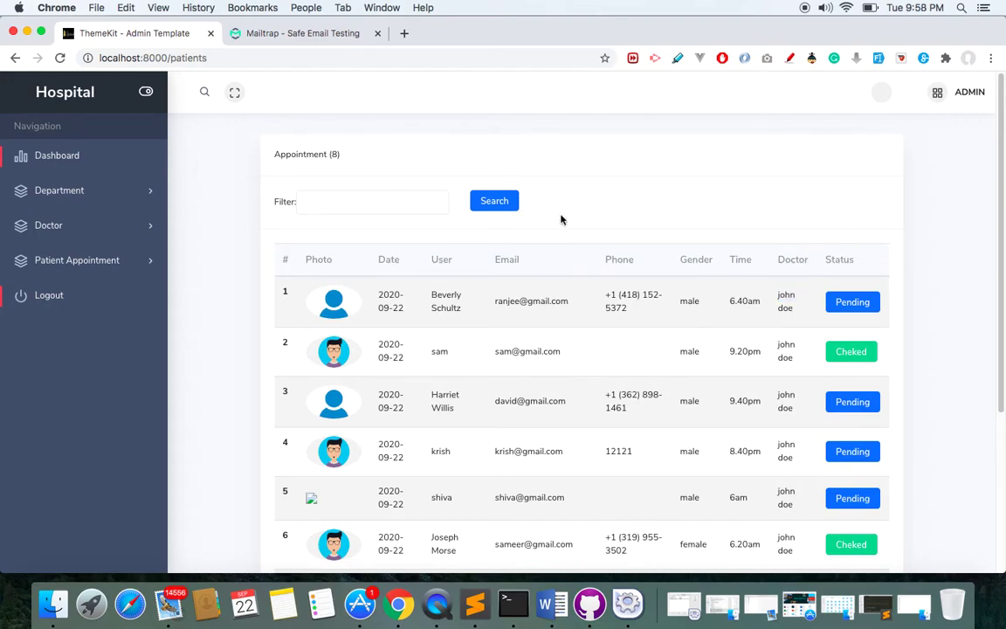
Step: Mark the first, third, fourth and fifth Pending appointments as Cheked
{"action": "left_click", "coordinate": [853, 302]}
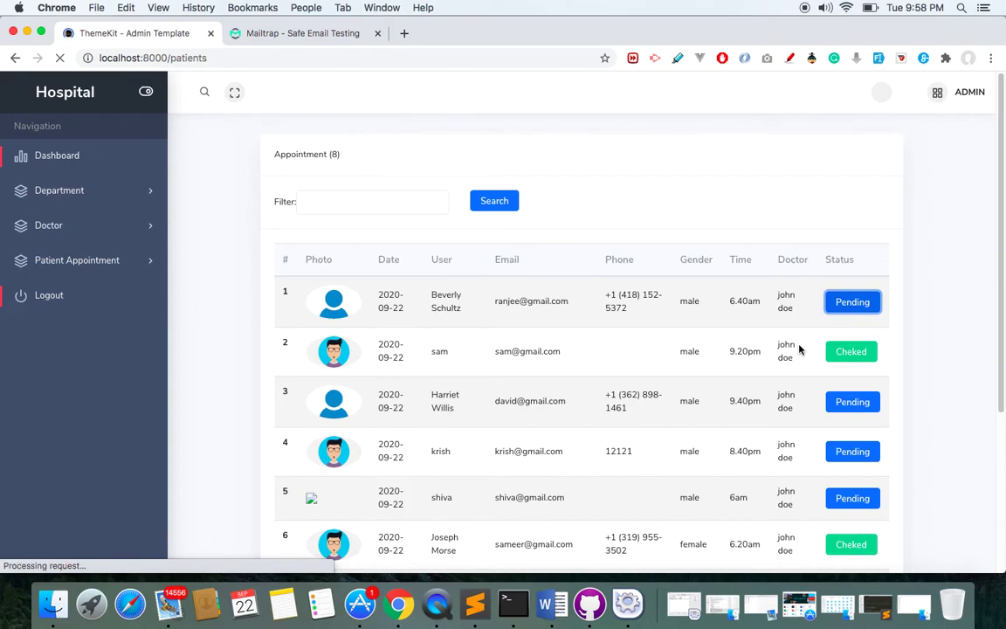
{"action": "left_click", "coordinate": [851, 403]}
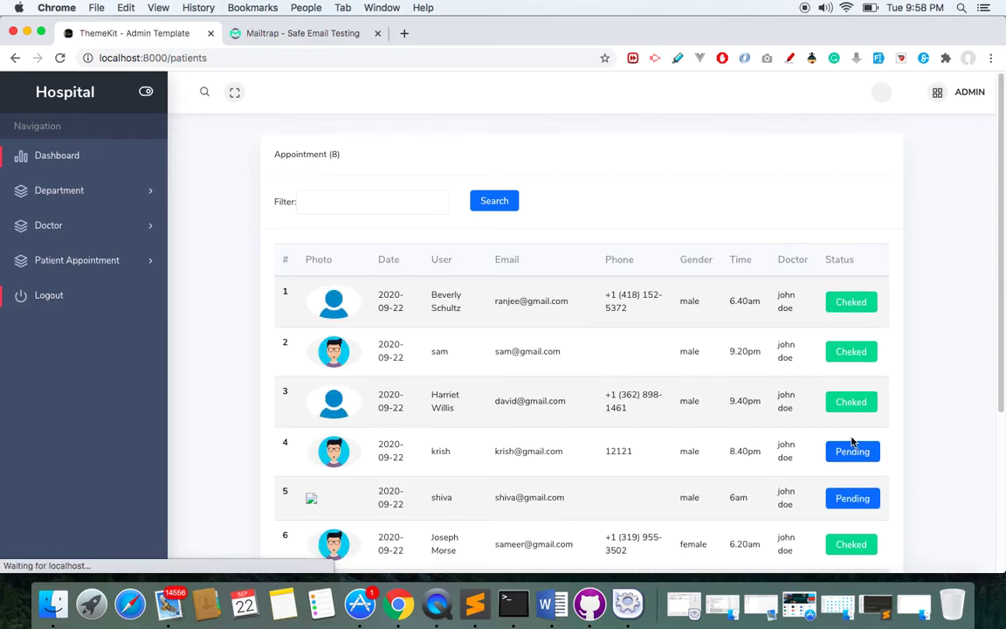
{"action": "left_click", "coordinate": [852, 452]}
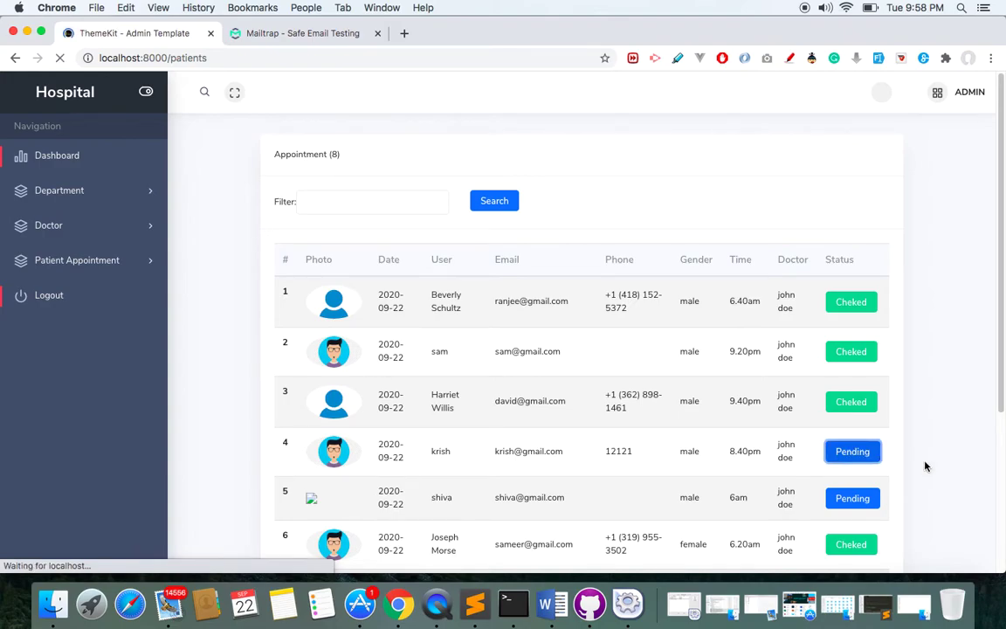
{"action": "left_click", "coordinate": [855, 497]}
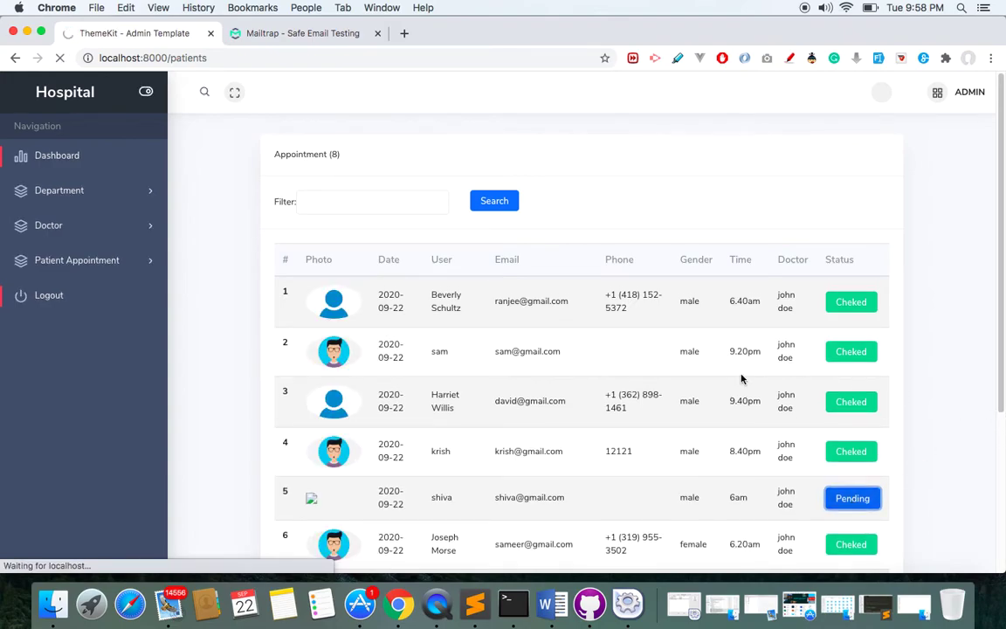
Step: Filter the appointments to the date 2020-09-22
{"action": "left_click", "coordinate": [370, 204]}
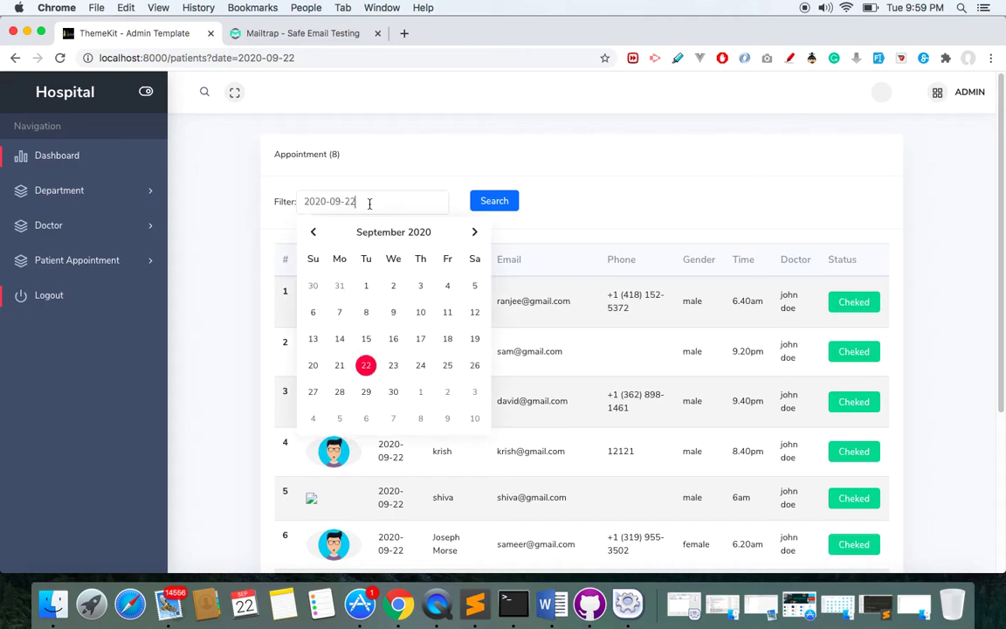
{"action": "left_click", "coordinate": [368, 363]}
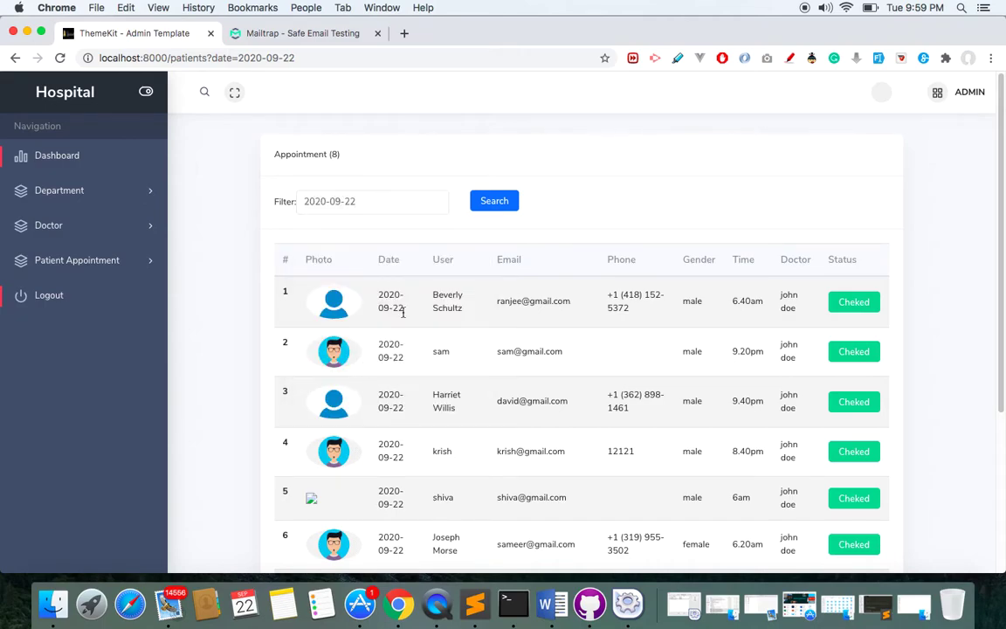
{"action": "left_click", "coordinate": [492, 206]}
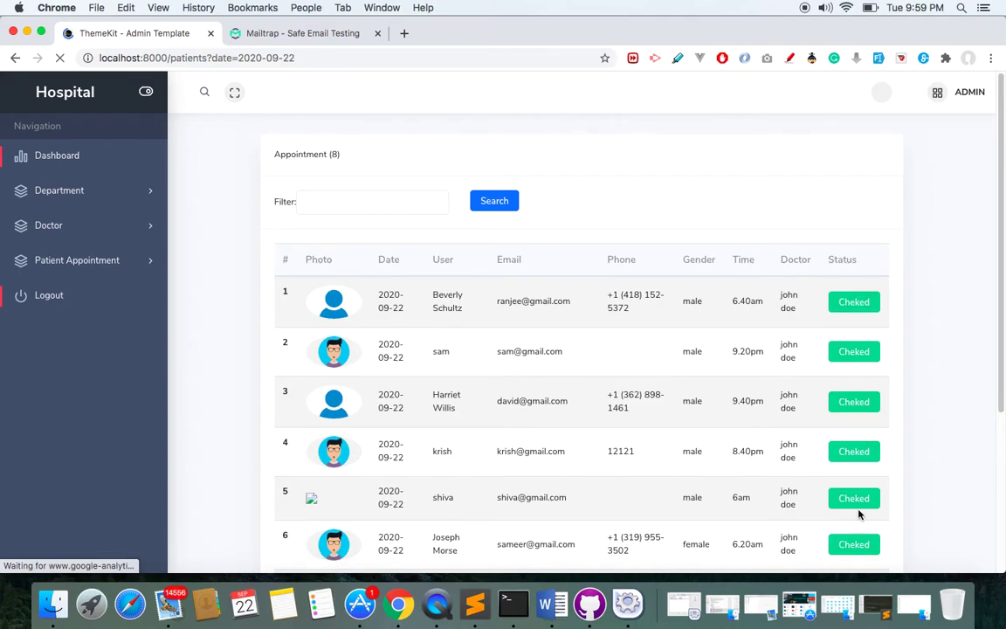
{"action": "left_click_drag", "start_coordinate": [1001, 402], "coordinate": [1003, 306]}
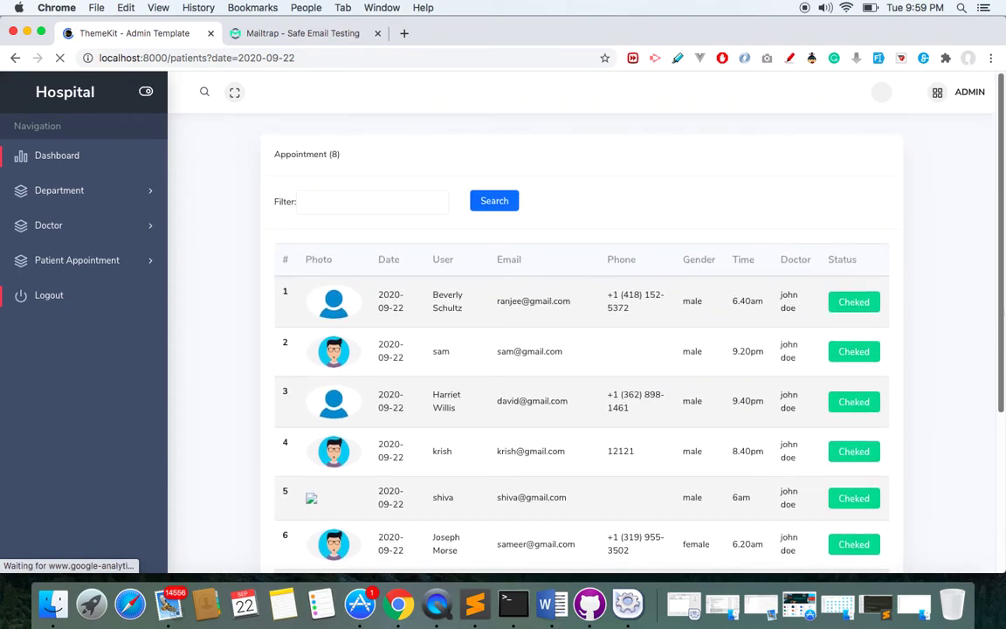
{"action": "left_click", "coordinate": [90, 262]}
Step: Open All Time Appointment and review all 11 bookings, including the three earlier-dated ones
{"action": "left_click", "coordinate": [70, 324]}
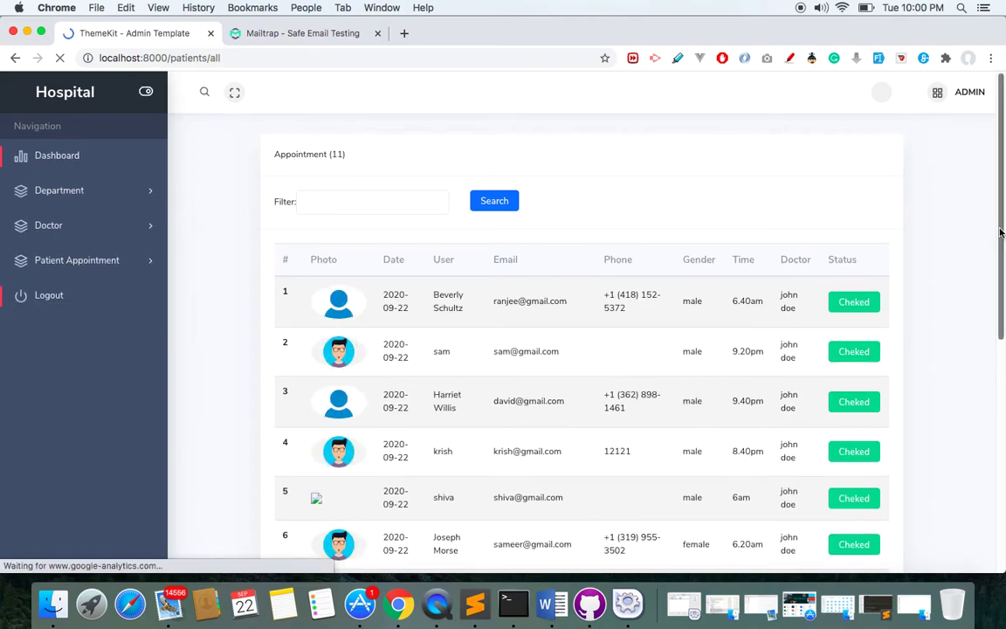
{"action": "scroll", "coordinate": [996, 349], "scroll_direction": "down", "scroll_amount": 5}
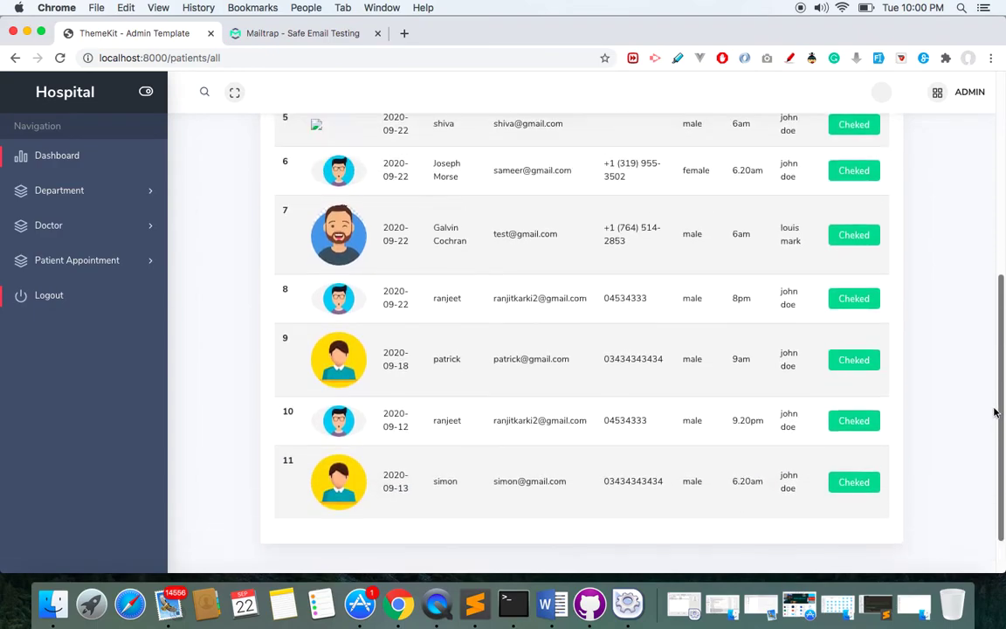
{"action": "scroll", "coordinate": [993, 265], "scroll_direction": "up", "scroll_amount": 3}
{"action": "scroll", "coordinate": [992, 266], "scroll_direction": "up", "scroll_amount": 2}
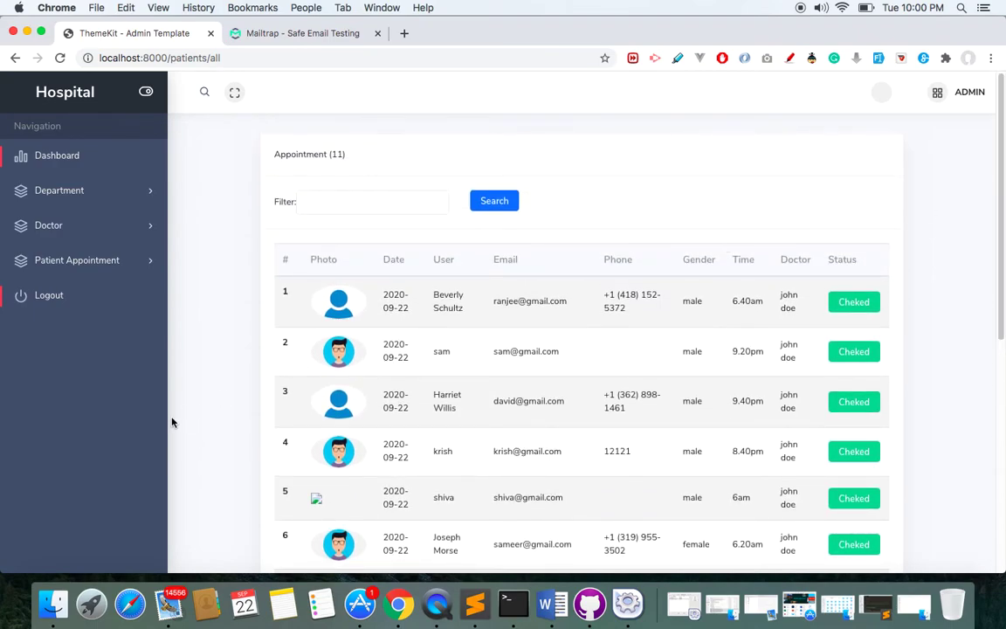
{"action": "left_click", "coordinate": [77, 196]}
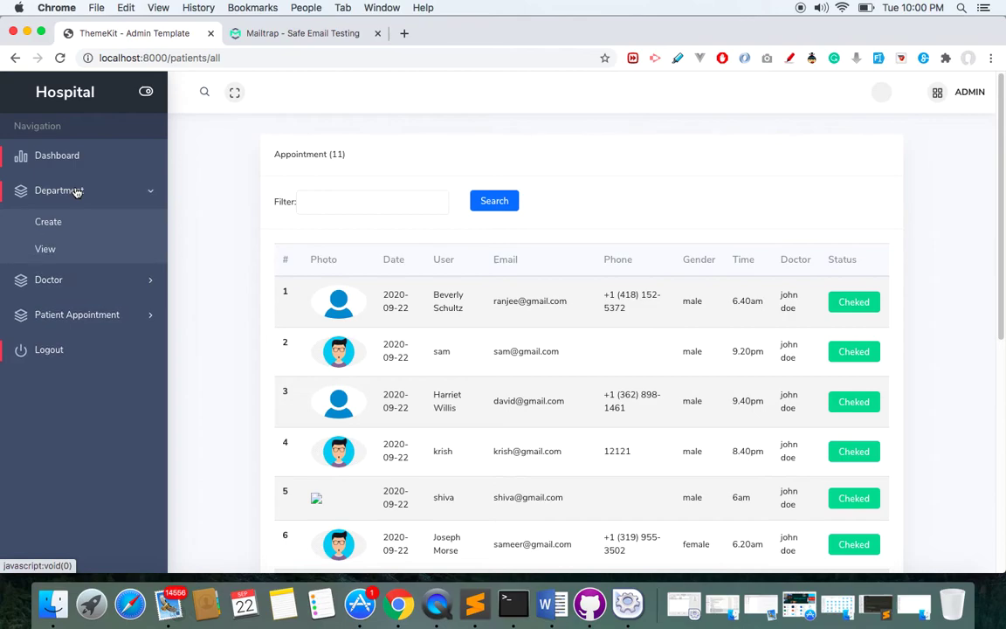
Step: Log out of admin and log in with the doctor's autofilled account
{"action": "left_click", "coordinate": [55, 352]}
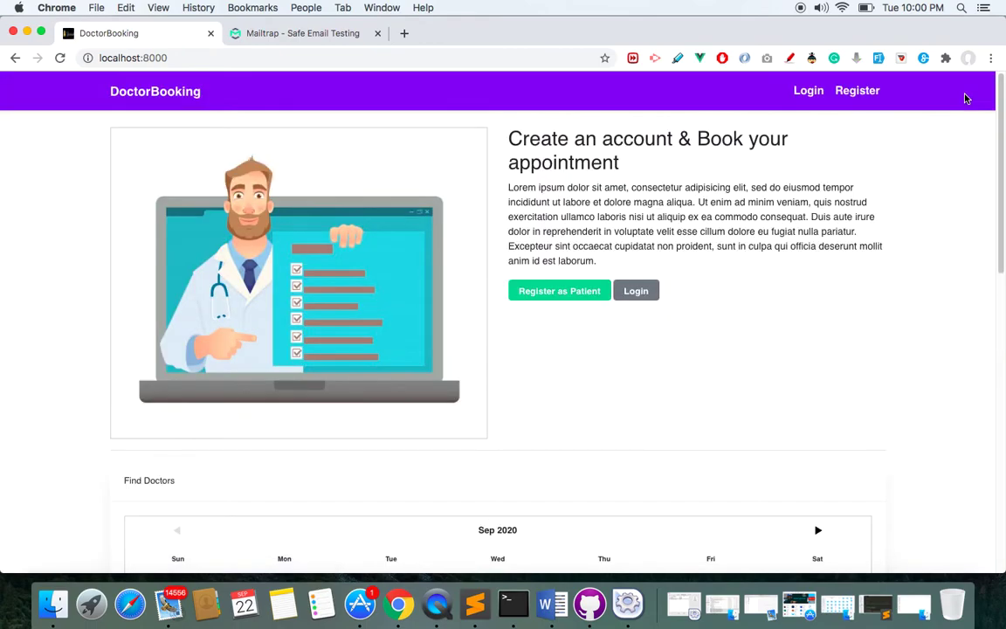
{"action": "left_click", "coordinate": [808, 90]}
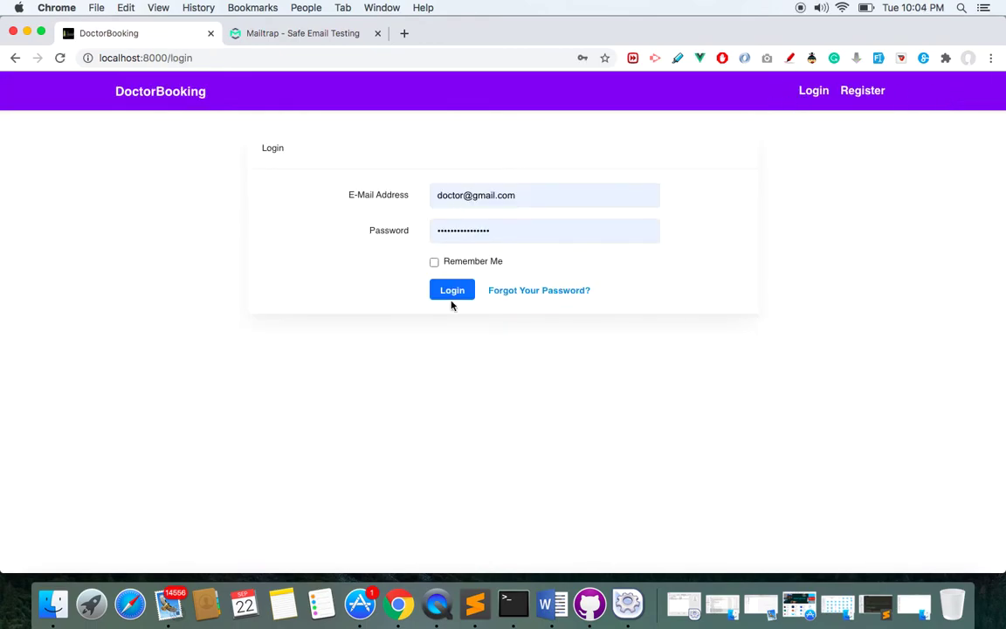
{"action": "left_click", "coordinate": [453, 293]}
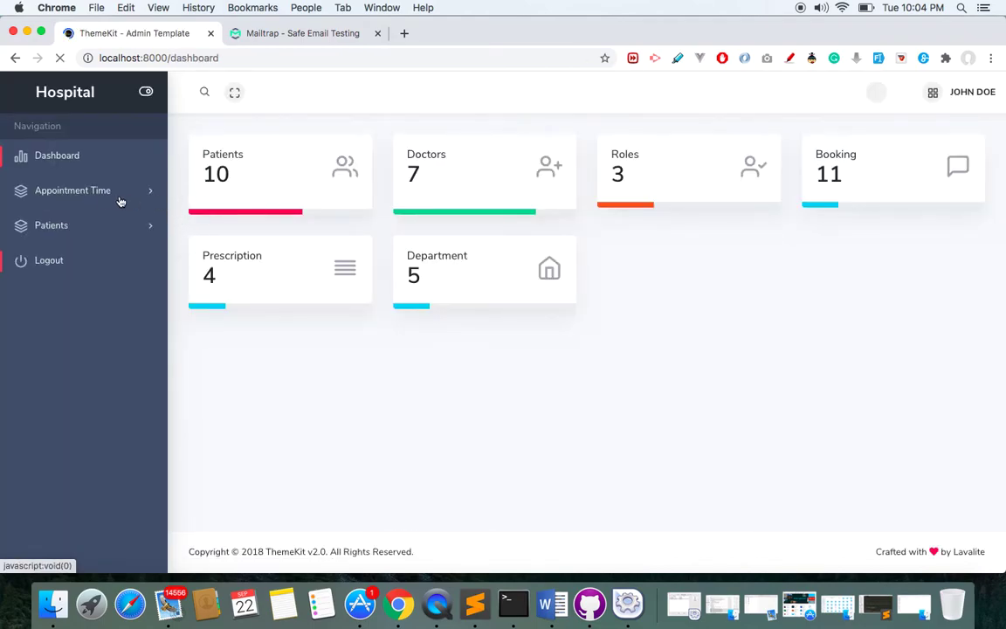
Step: Open the Appointment Time page for creating a new timetable
{"action": "left_click", "coordinate": [114, 193]}
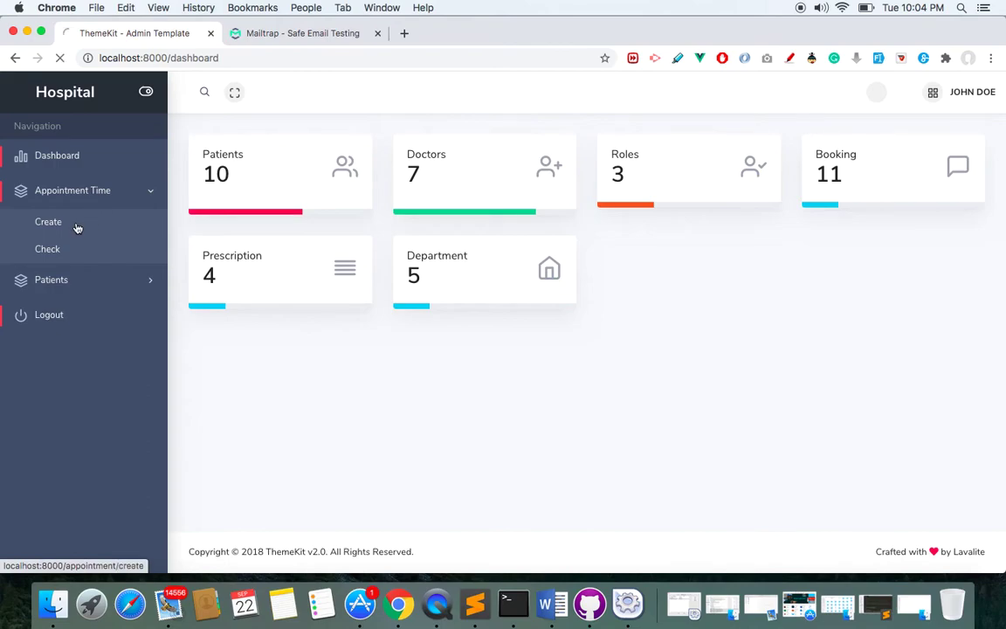
{"action": "left_click", "coordinate": [77, 227]}
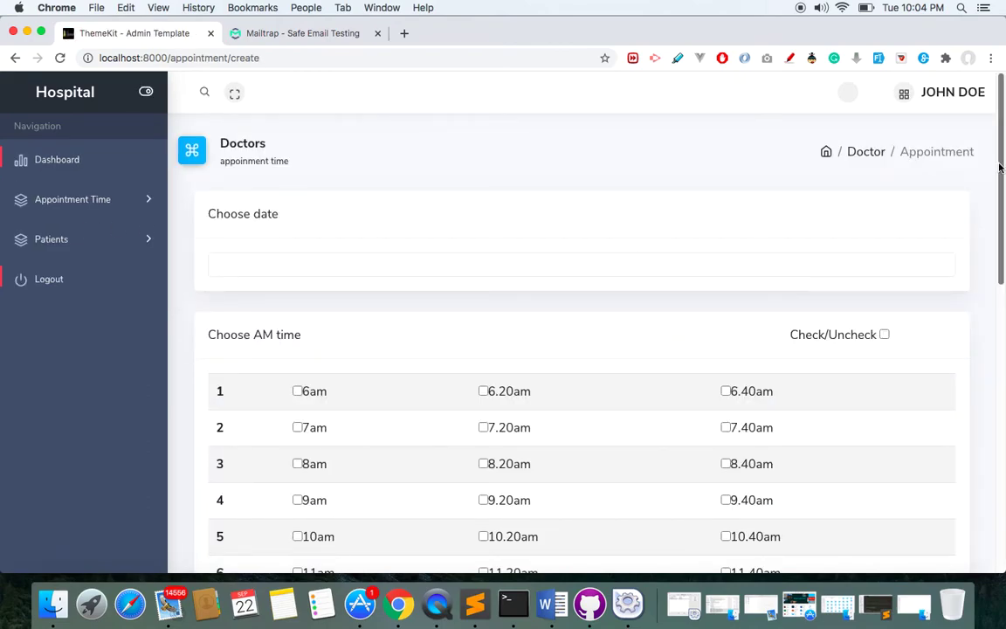
{"action": "left_click_drag", "start_coordinate": [1001, 166], "coordinate": [988, 357]}
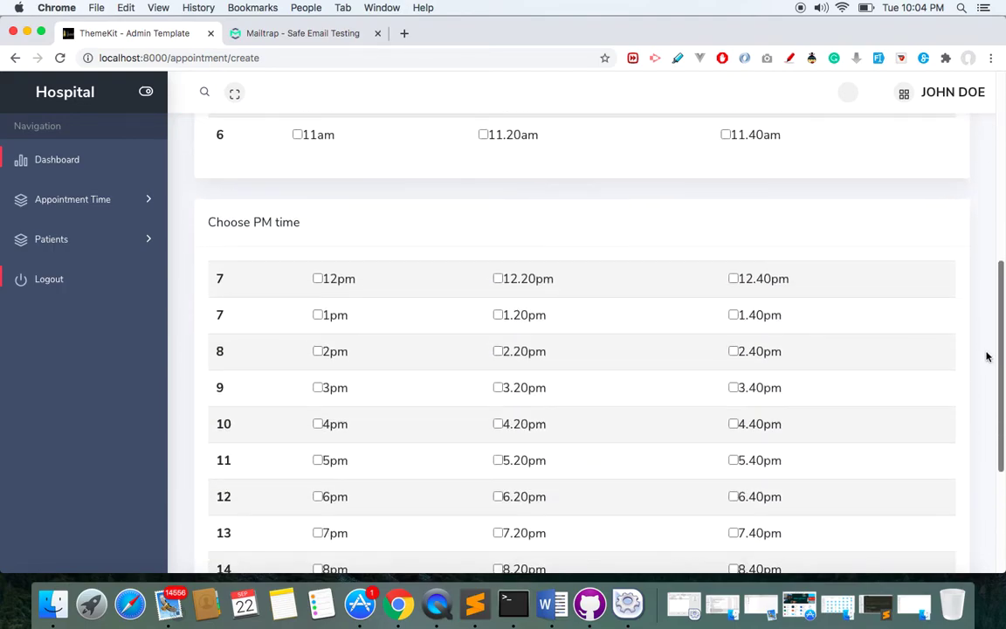
{"action": "scroll", "coordinate": [988, 386], "scroll_direction": "up", "scroll_amount": 10}
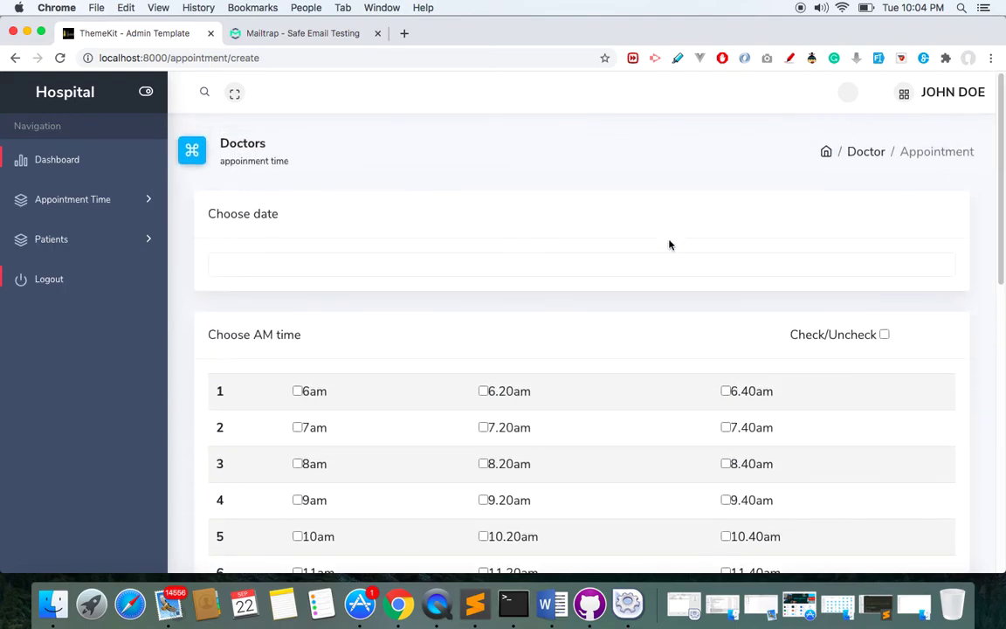
Step: Create a 2020-09-27 timetable with all AM and PM slots selected
{"action": "left_click", "coordinate": [630, 264]}
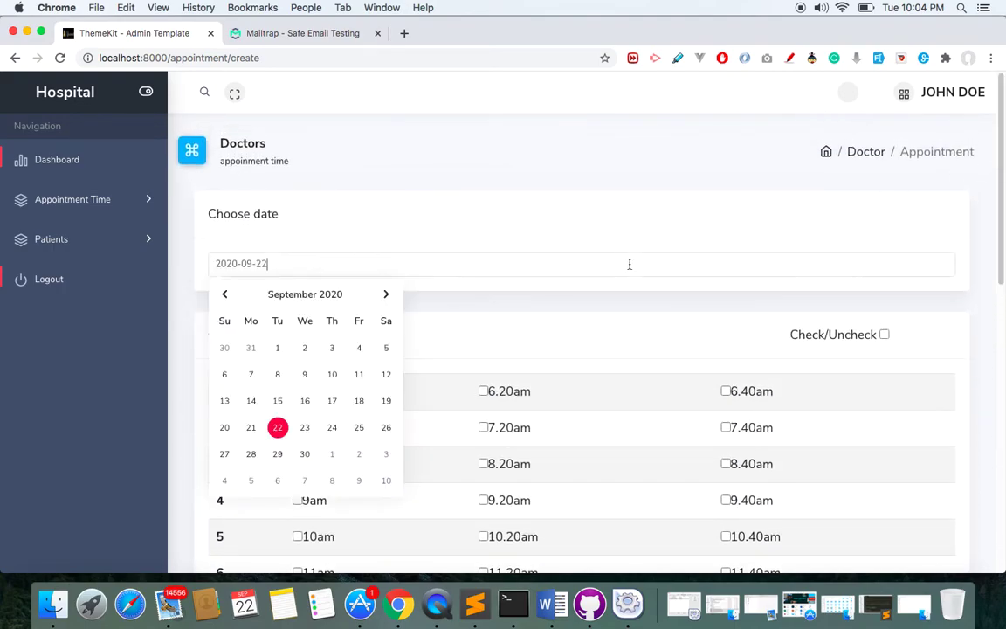
{"action": "left_click", "coordinate": [224, 455]}
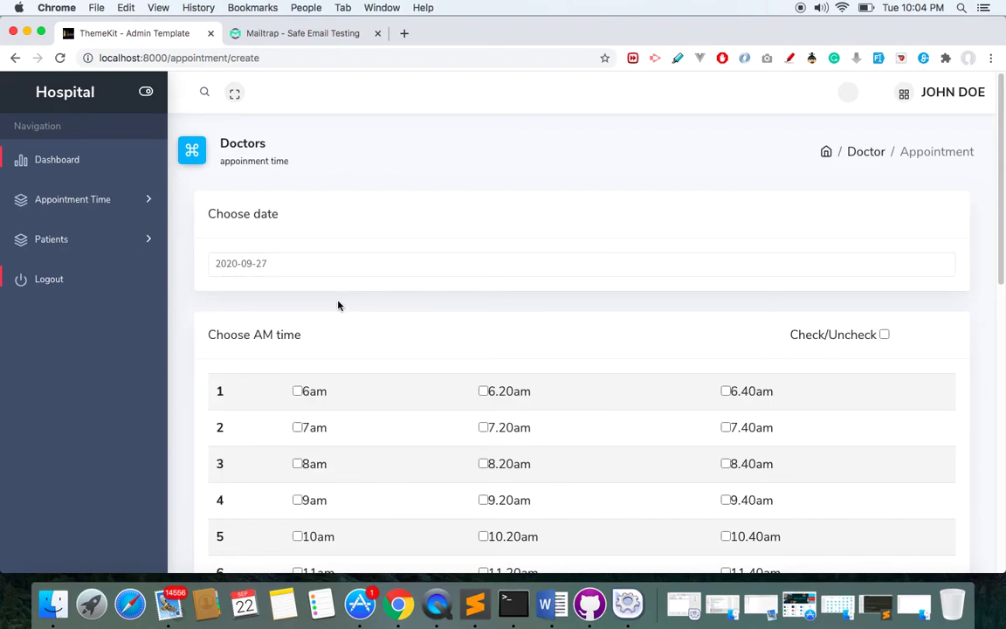
{"action": "left_click", "coordinate": [884, 334]}
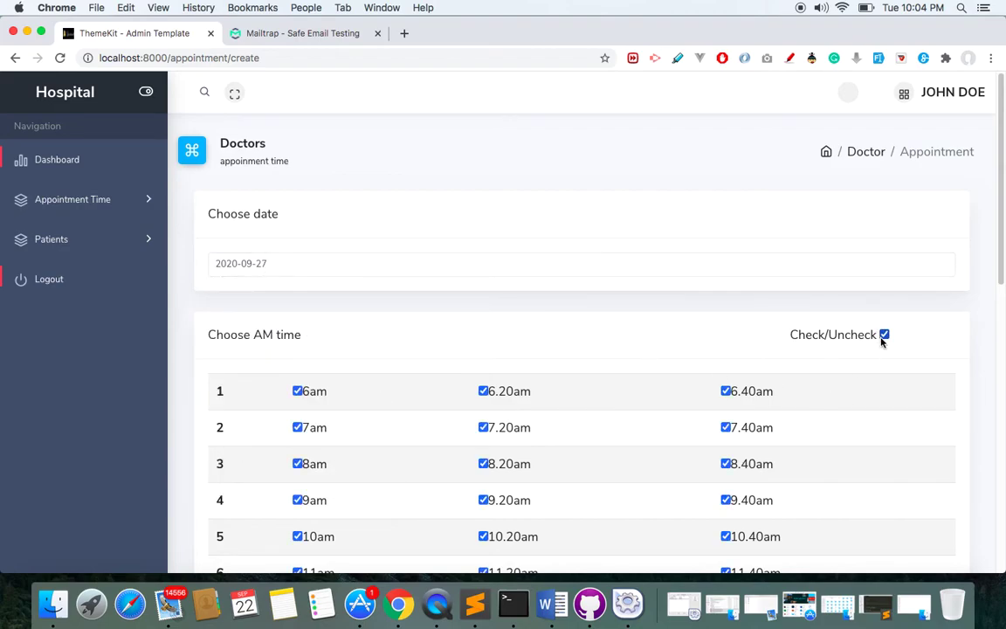
{"action": "scroll", "coordinate": [988, 500], "scroll_direction": "down", "scroll_amount": 10}
{"action": "scroll", "coordinate": [988, 500], "scroll_direction": "down", "scroll_amount": 2}
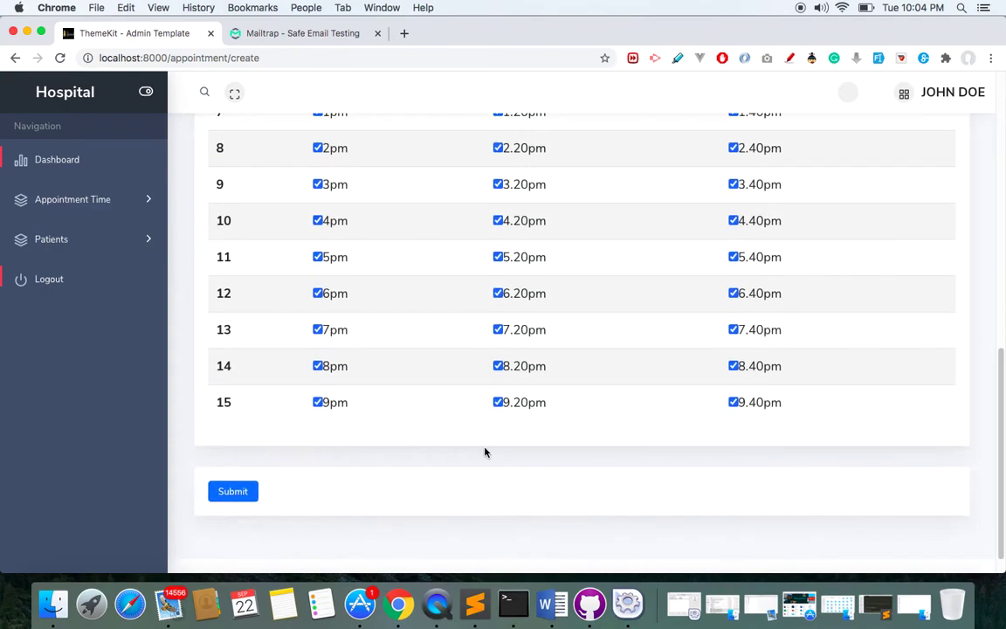
{"action": "left_click", "coordinate": [230, 496]}
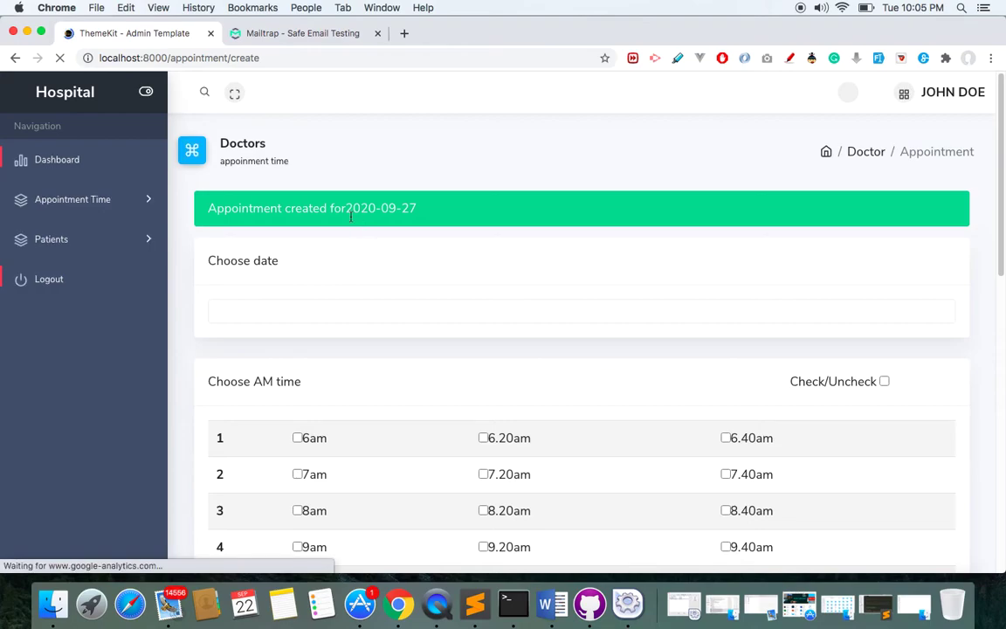
Step: Load the existing timetable for 2020-09-27 on the Appointment Time Check page
{"action": "left_click_drag", "start_coordinate": [405, 212], "coordinate": [438, 216]}
{"action": "left_click", "coordinate": [44, 202]}
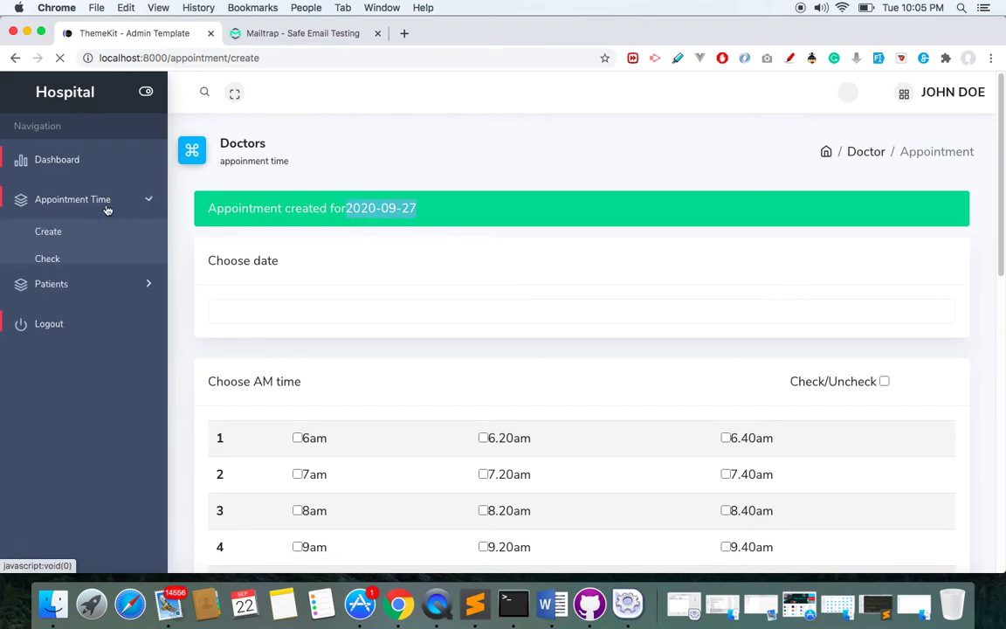
{"action": "left_click", "coordinate": [91, 262]}
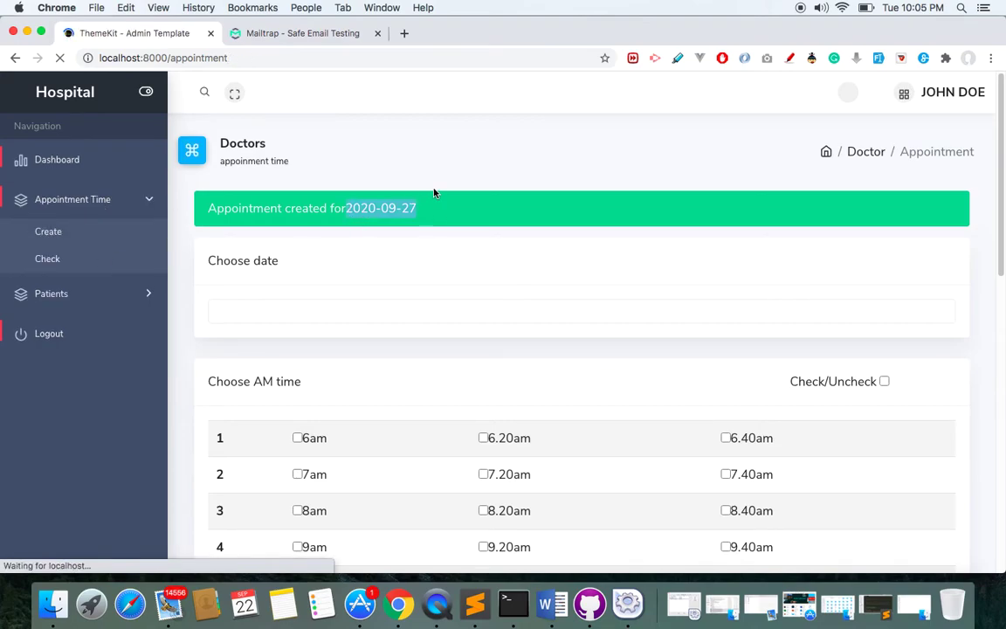
{"action": "left_click", "coordinate": [358, 262]}
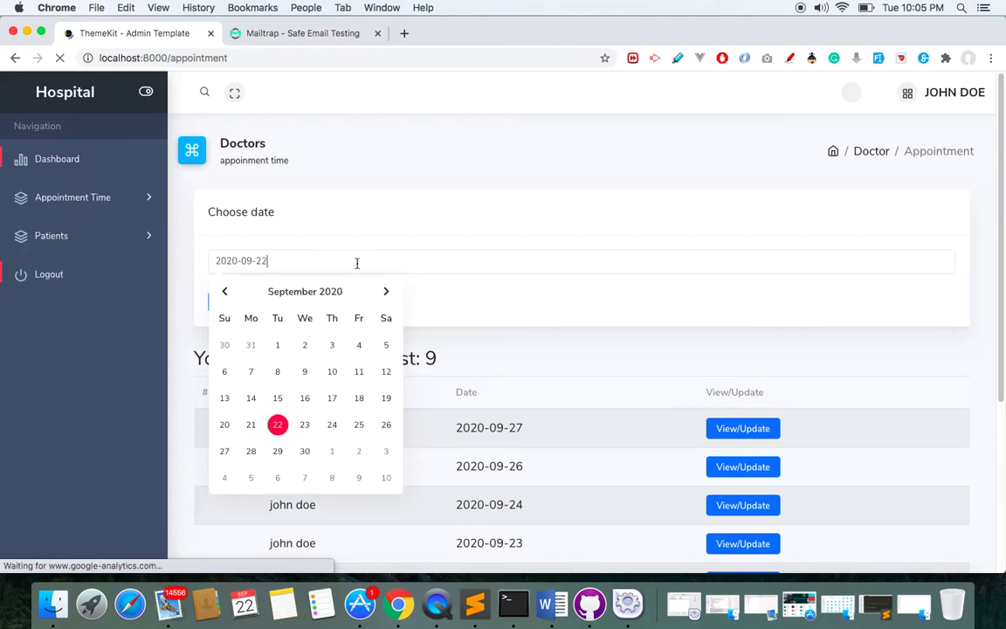
{"action": "left_click", "coordinate": [224, 455]}
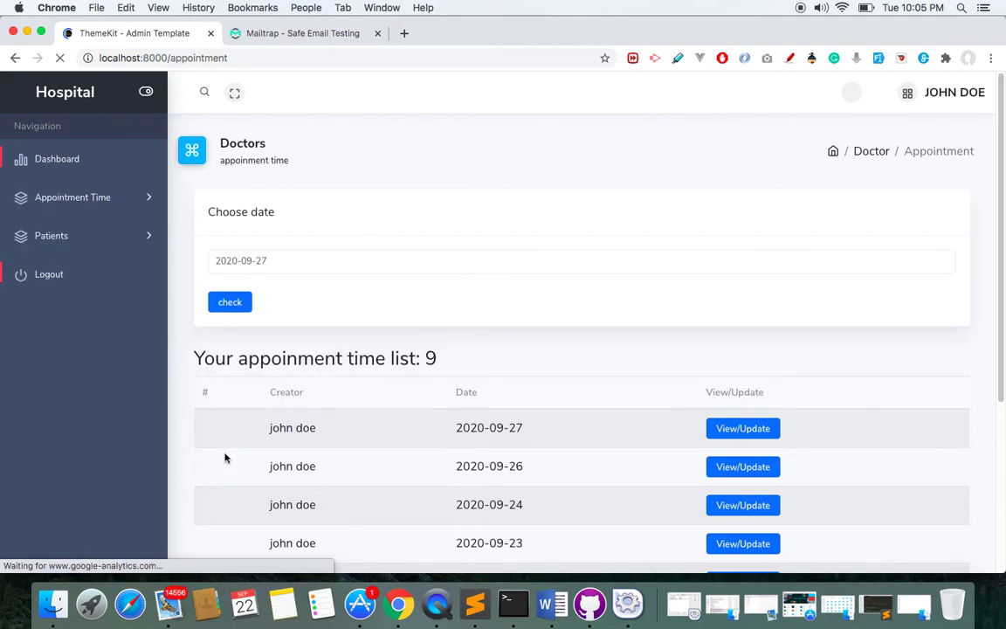
{"action": "left_click", "coordinate": [230, 302]}
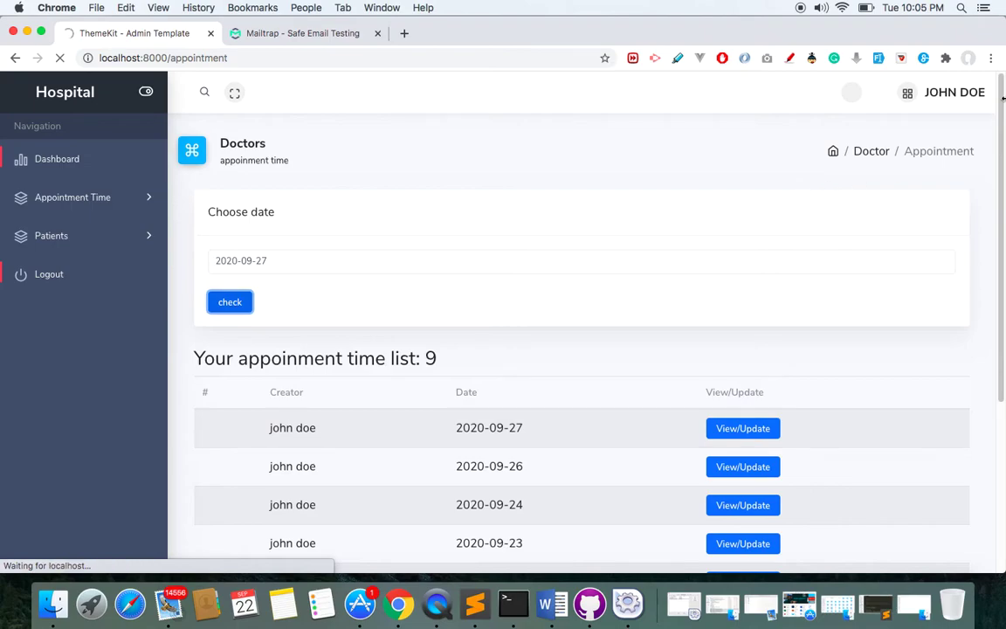
Step: Resave the 2020-09-27 timetable without the 9.20pm and 9.40pm slots
{"action": "scroll", "coordinate": [982, 299], "scroll_direction": "down", "scroll_amount": 15}
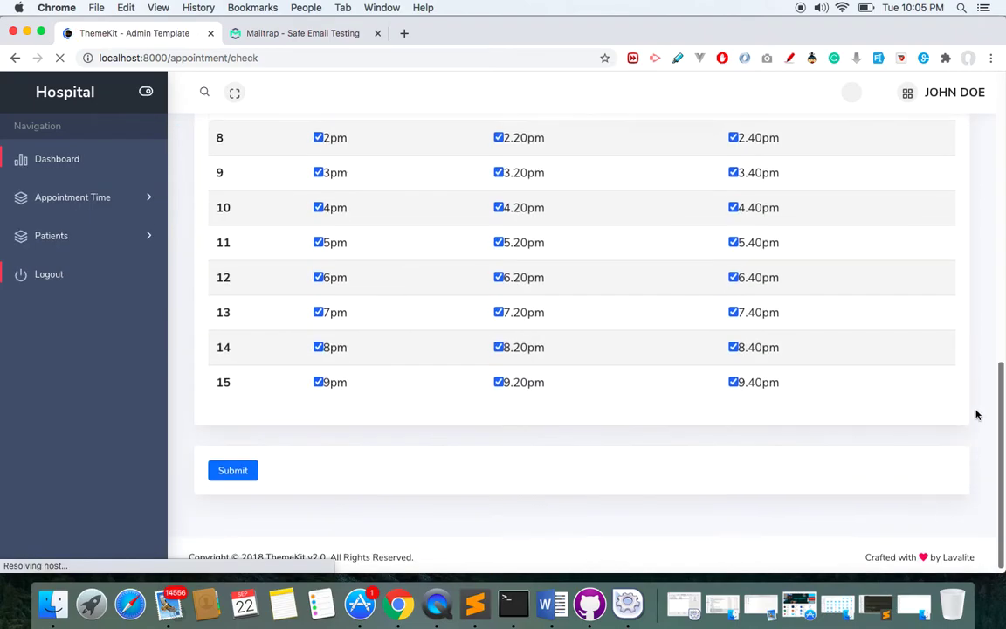
{"action": "scroll", "coordinate": [972, 449], "scroll_direction": "up", "scroll_amount": 12}
{"action": "scroll", "coordinate": [984, 341], "scroll_direction": "down", "scroll_amount": 8}
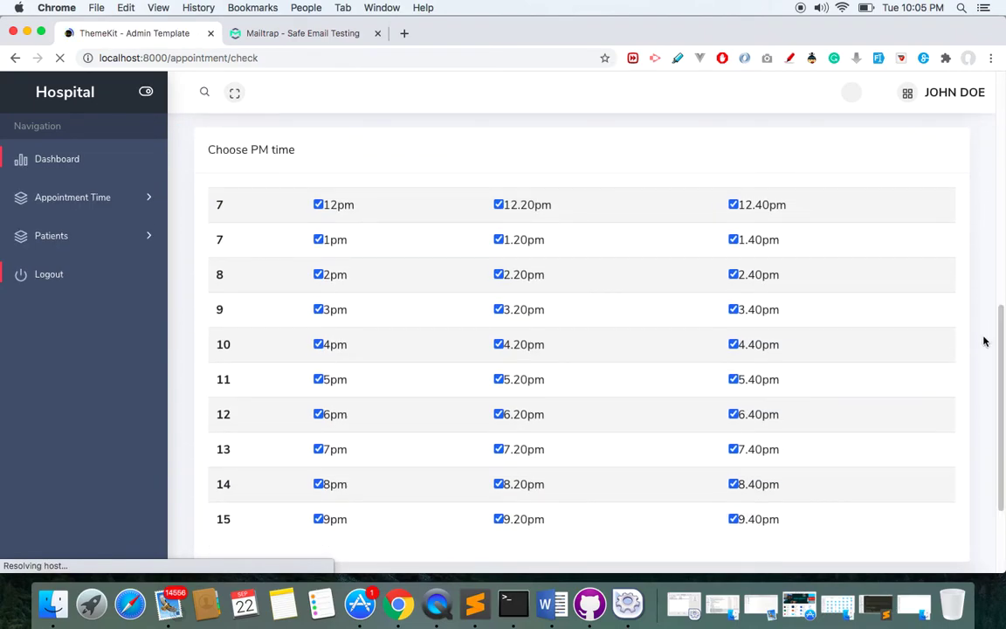
{"action": "scroll", "coordinate": [1003, 420], "scroll_direction": "down", "scroll_amount": 2}
{"action": "scroll", "coordinate": [909, 405], "scroll_direction": "down", "scroll_amount": 1}
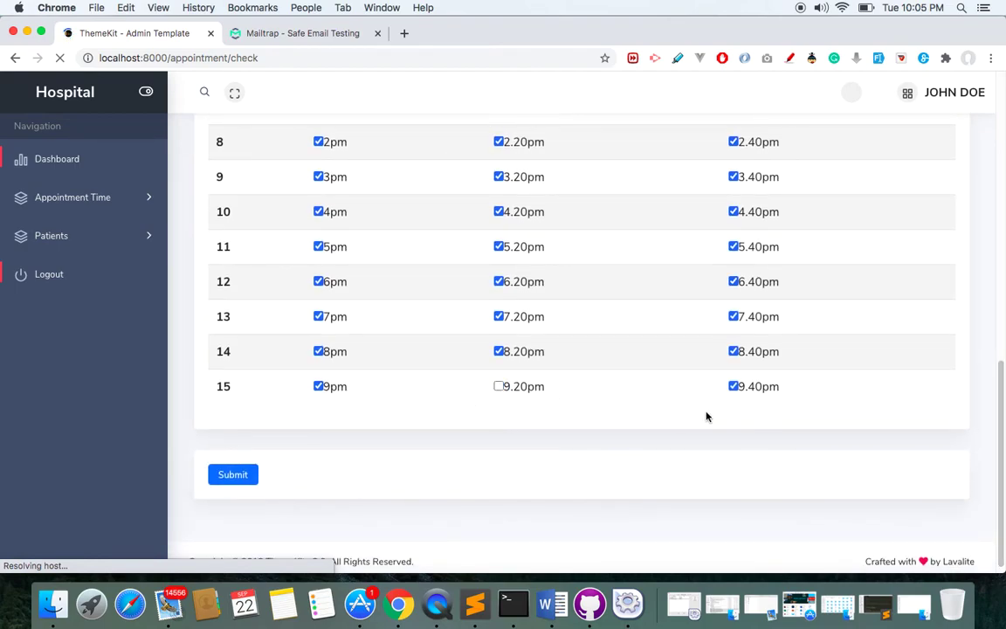
{"action": "left_click", "coordinate": [224, 477]}
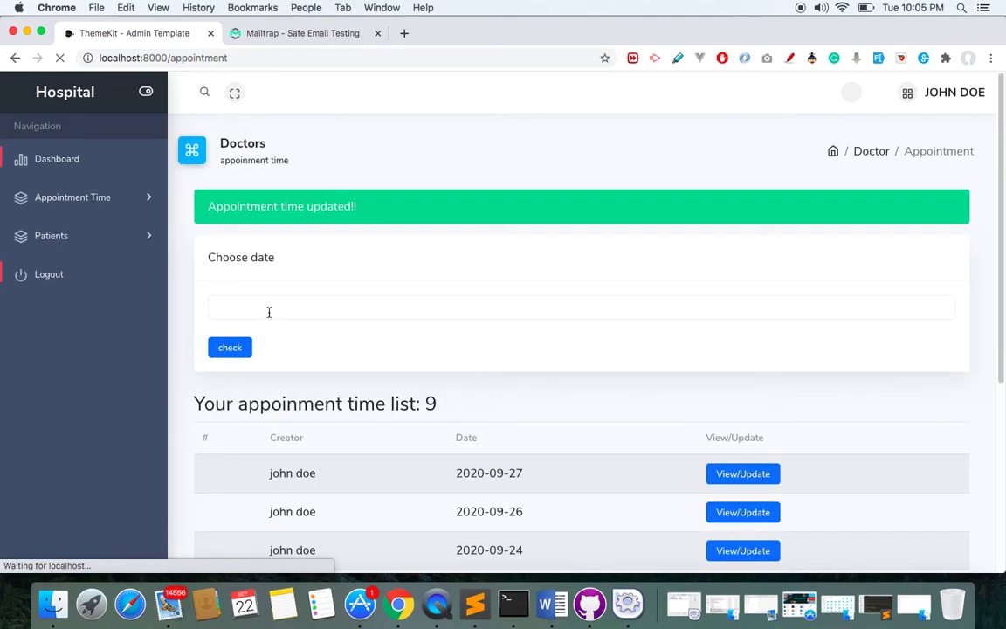
{"action": "left_click", "coordinate": [269, 312]}
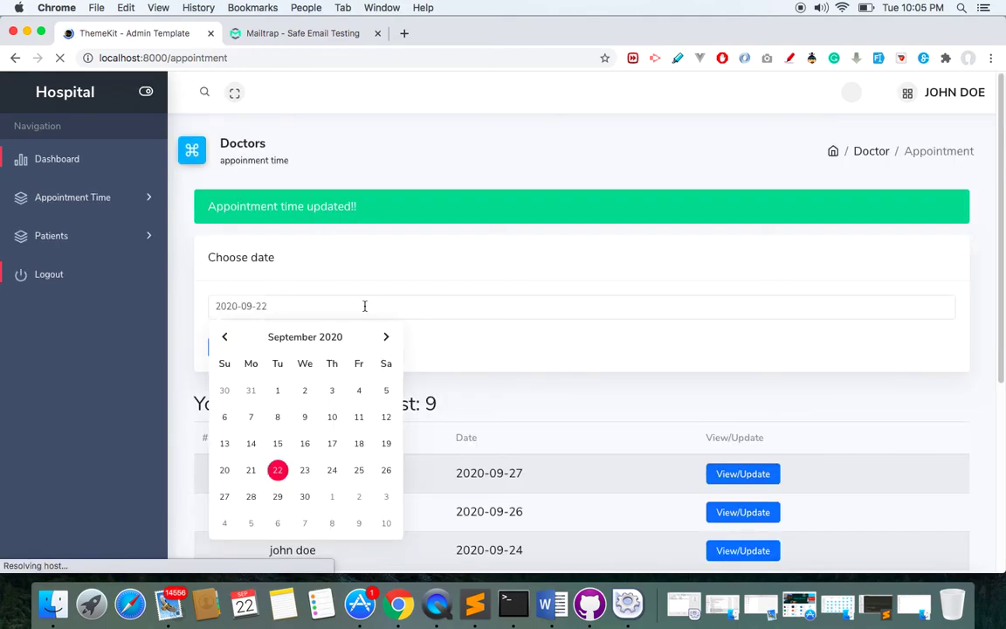
Step: Reload the 2020-09-27 timetable to verify the 9.20pm and 9.40pm slots stay removed
{"action": "left_click", "coordinate": [225, 496]}
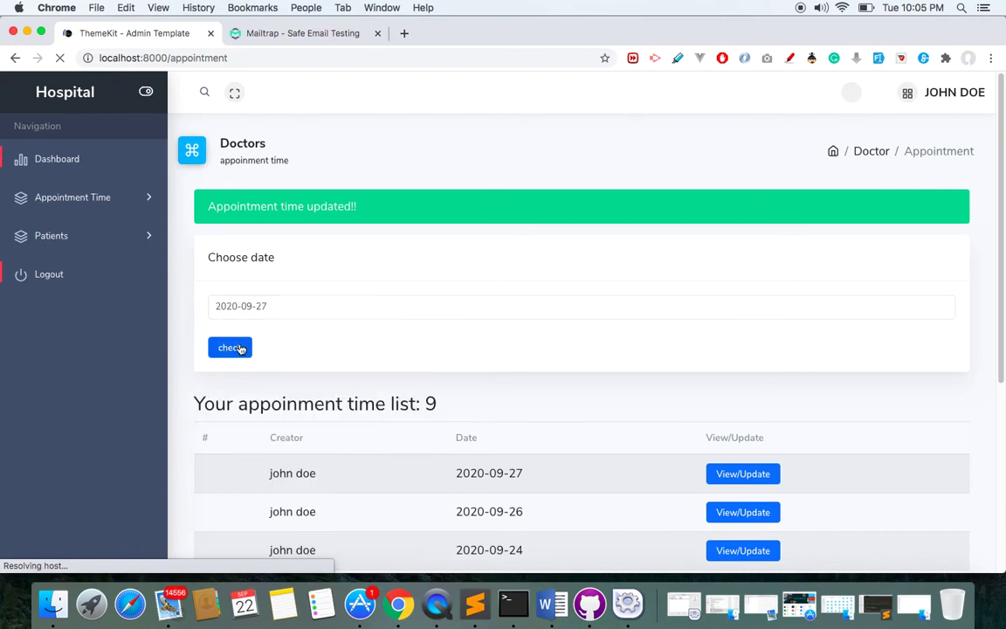
{"action": "scroll", "coordinate": [1003, 242], "scroll_direction": "down", "scroll_amount": 3}
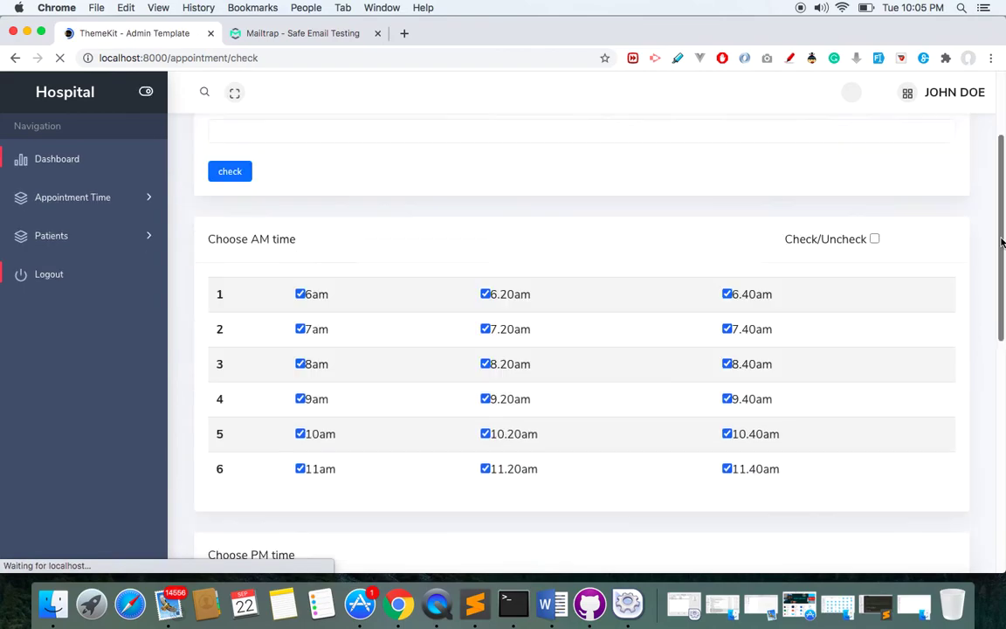
{"action": "scroll", "coordinate": [1003, 243], "scroll_direction": "down", "scroll_amount": 5}
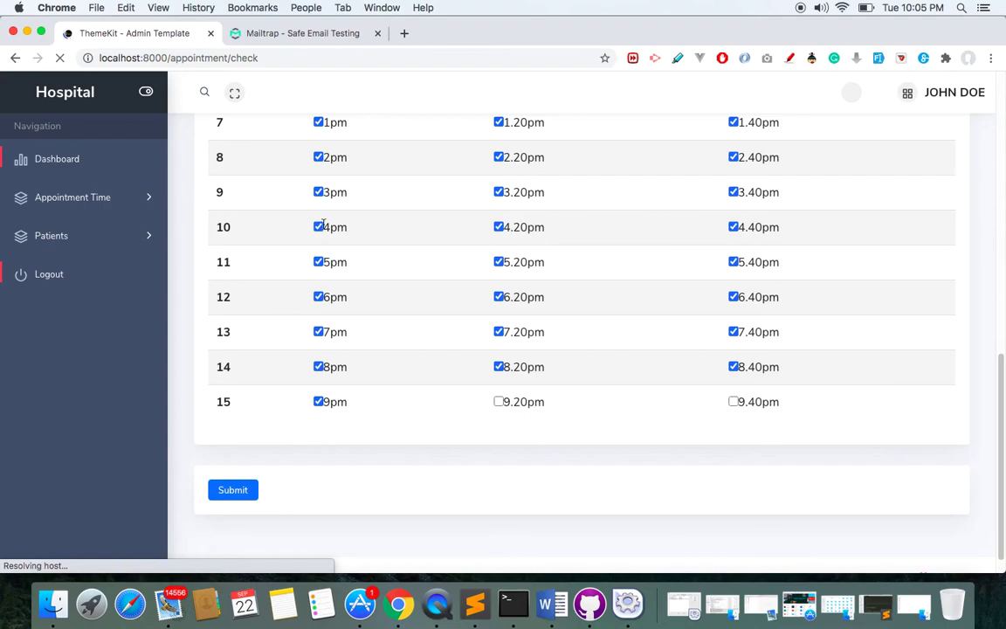
Step: Open the 2020-09-24 timetable from the list of 9 and review its slots
{"action": "left_click", "coordinate": [149, 200]}
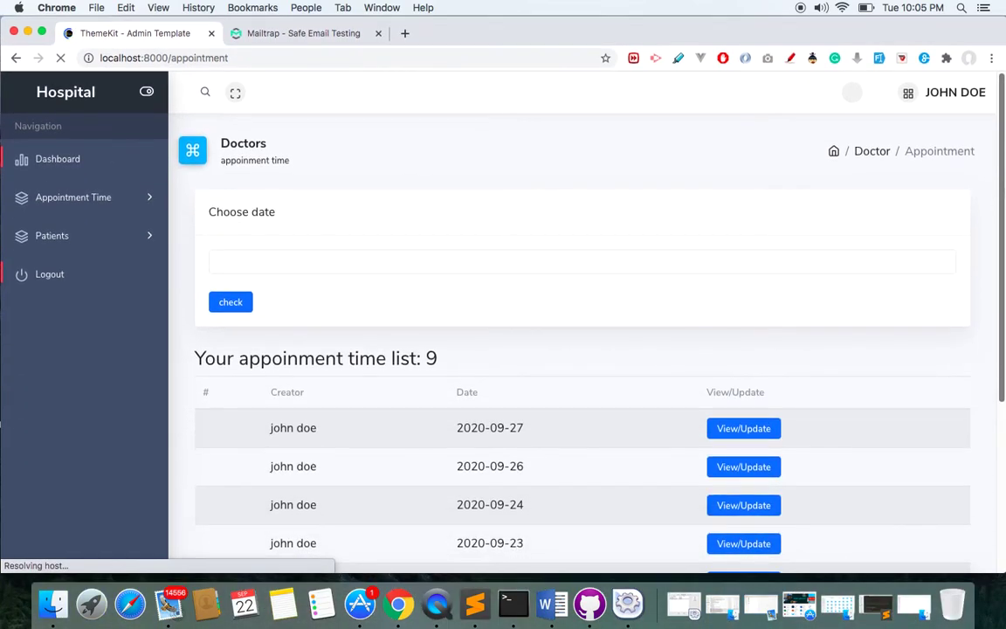
{"action": "scroll", "coordinate": [786, 306], "scroll_direction": "down", "scroll_amount": 5}
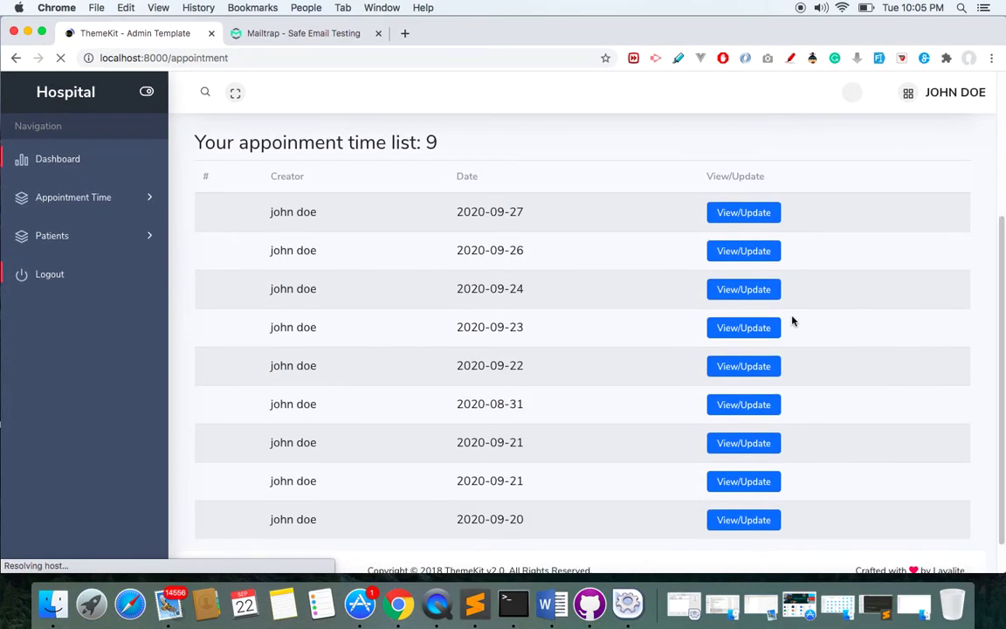
{"action": "left_click", "coordinate": [723, 290]}
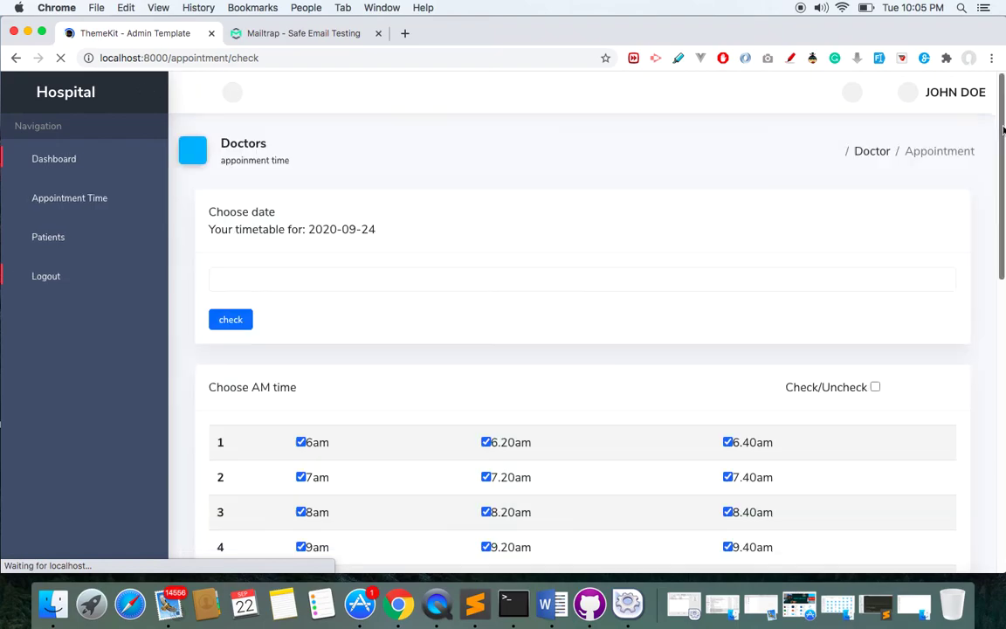
{"action": "scroll", "coordinate": [1003, 127], "scroll_direction": "down", "scroll_amount": 10}
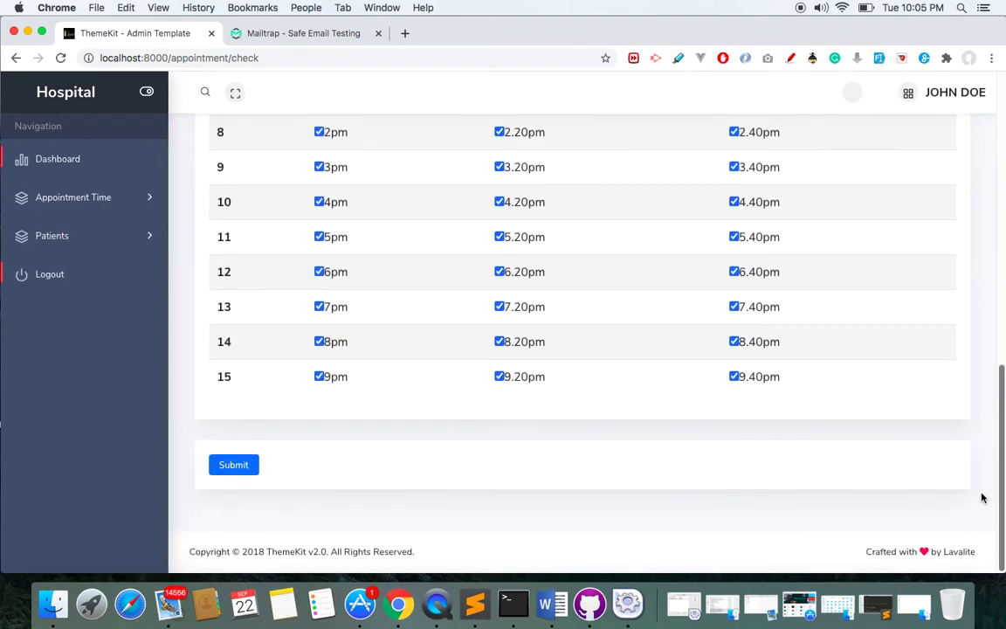
{"action": "scroll", "coordinate": [982, 499], "scroll_direction": "up", "scroll_amount": 7}
{"action": "scroll", "coordinate": [320, 263], "scroll_direction": "up", "scroll_amount": 2}
{"action": "scroll", "coordinate": [320, 264], "scroll_direction": "down", "scroll_amount": 3}
{"action": "scroll", "coordinate": [320, 264], "scroll_direction": "up", "scroll_amount": 3}
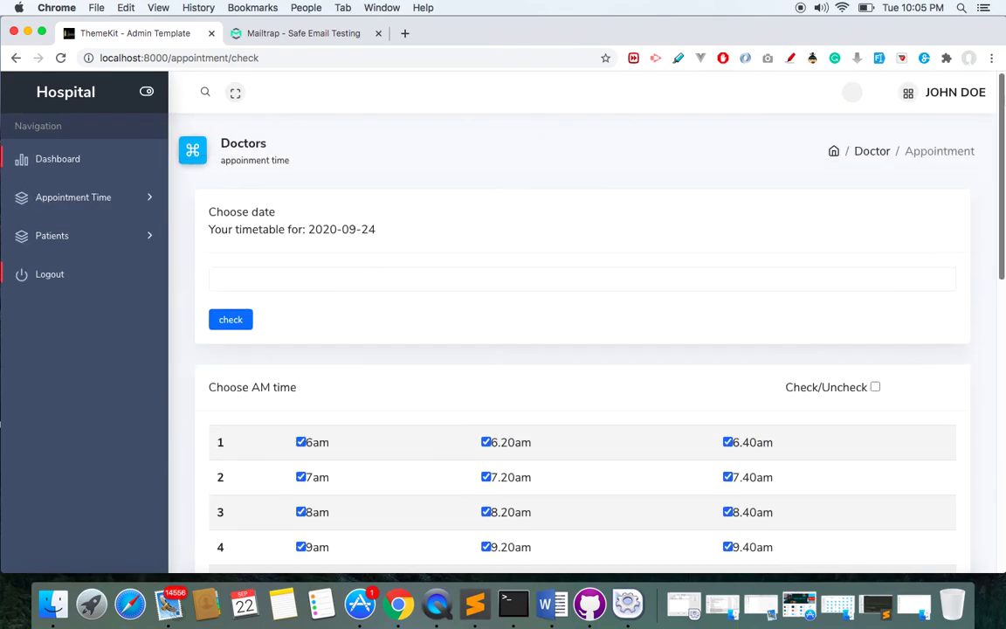
Step: Open today's patient appointments and review the Appointment (7) list
{"action": "left_click", "coordinate": [54, 235]}
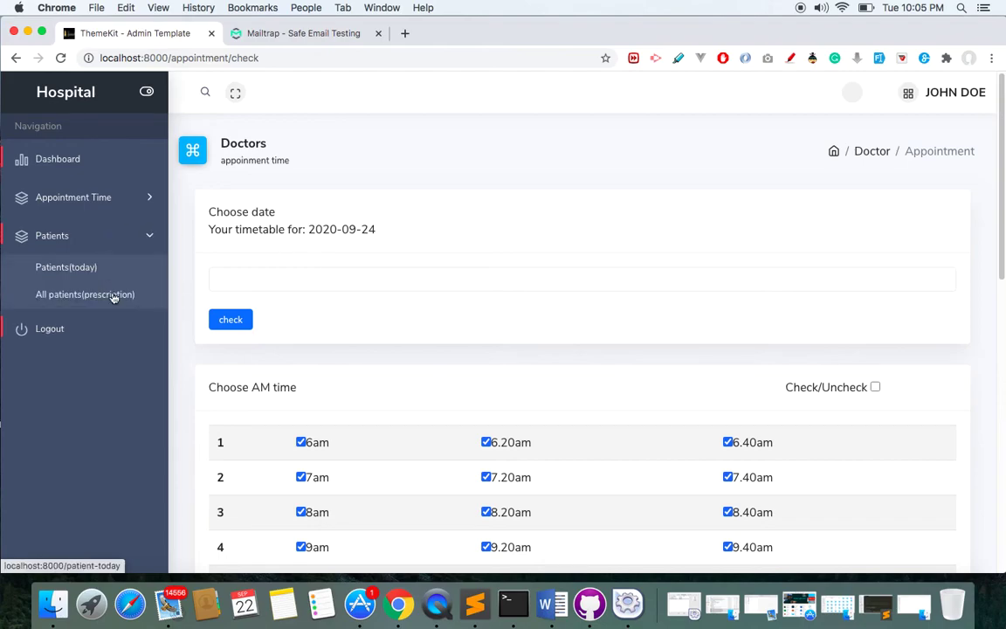
{"action": "left_click", "coordinate": [72, 268]}
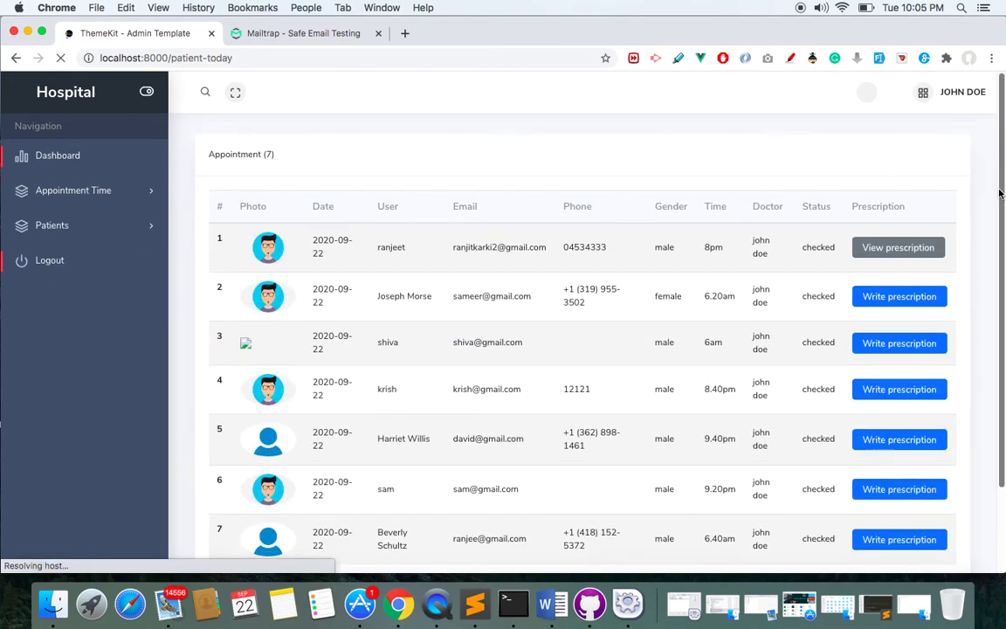
{"action": "scroll", "coordinate": [1002, 197], "scroll_direction": "down", "scroll_amount": 3}
{"action": "scroll", "coordinate": [1001, 197], "scroll_direction": "up", "scroll_amount": 3}
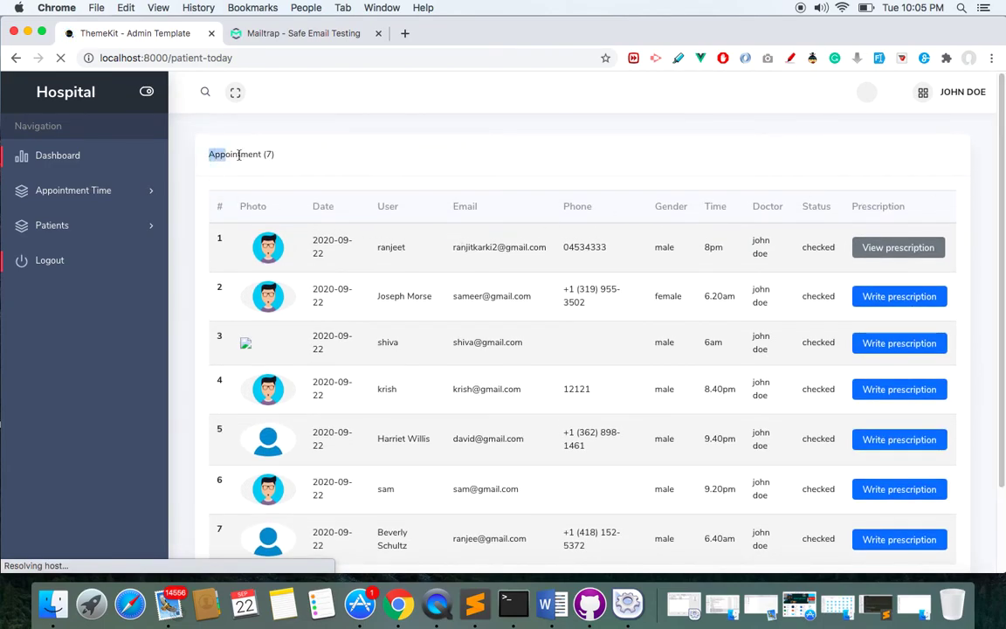
{"action": "left_click_drag", "start_coordinate": [239, 155], "coordinate": [315, 160]}
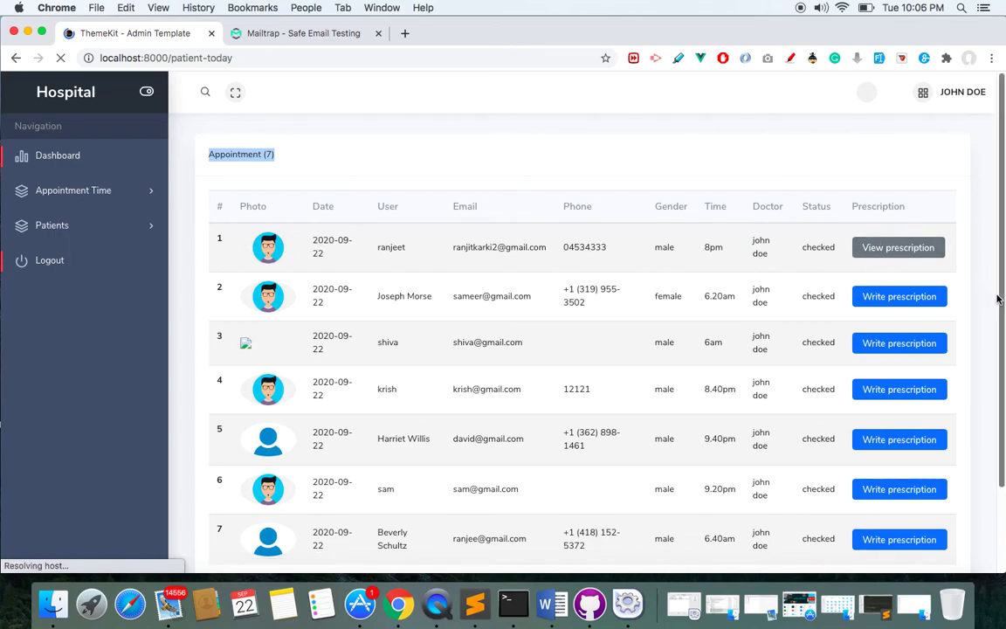
{"action": "scroll", "coordinate": [1001, 307], "scroll_direction": "down", "scroll_amount": 3}
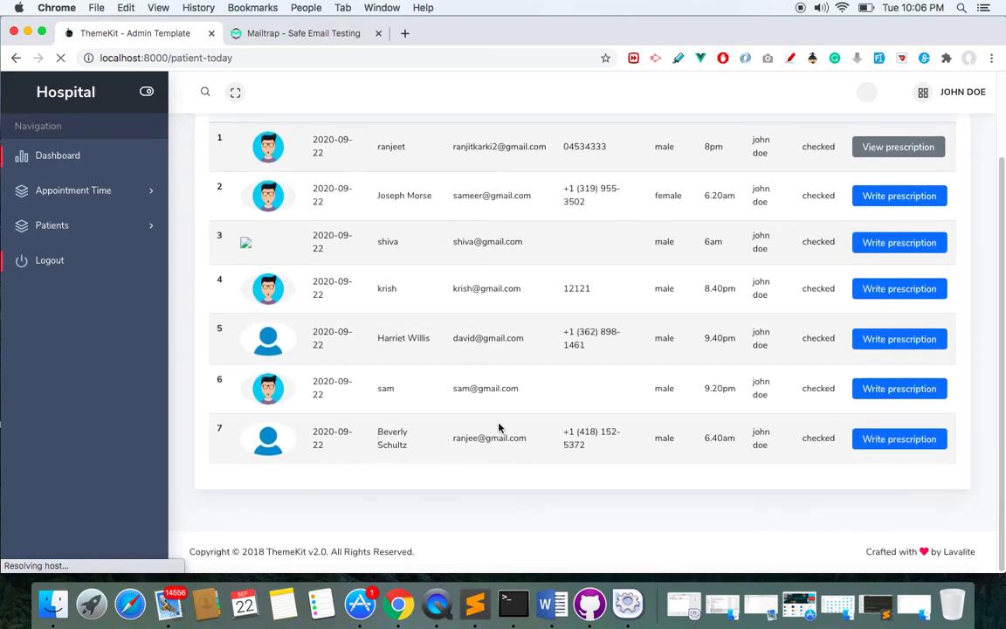
Step: Open row 7's prescription form and dismiss it without saving
{"action": "left_click", "coordinate": [919, 441]}
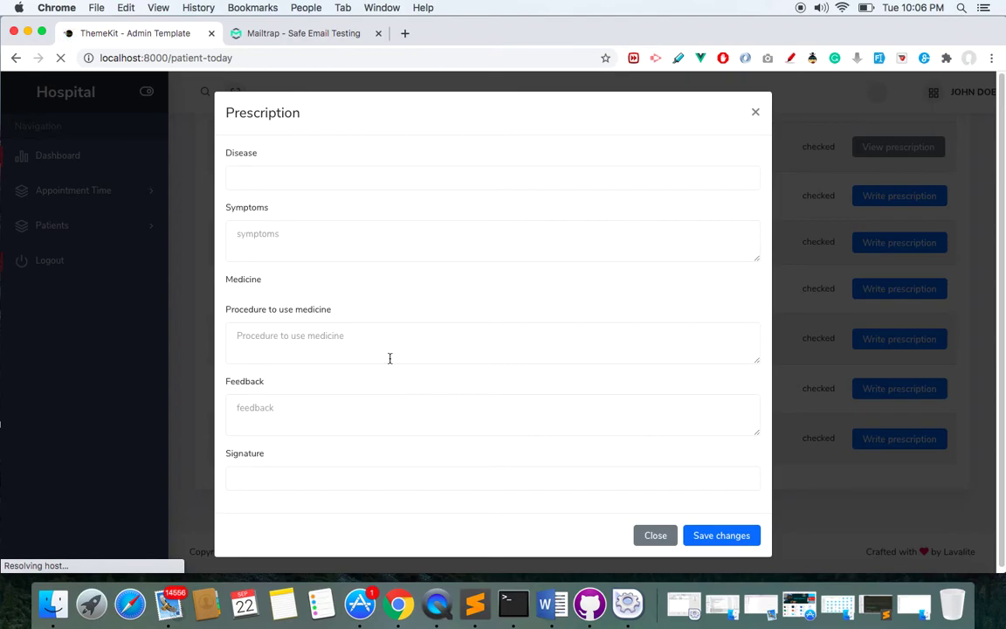
{"action": "scroll", "coordinate": [1001, 262], "scroll_direction": "down", "scroll_amount": 1}
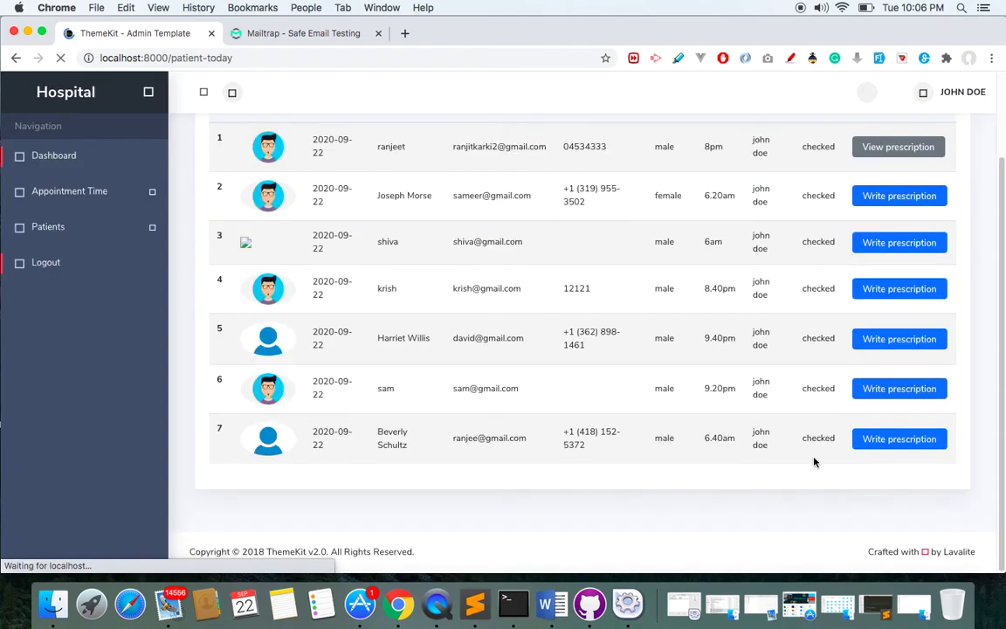
{"action": "left_click", "coordinate": [893, 444]}
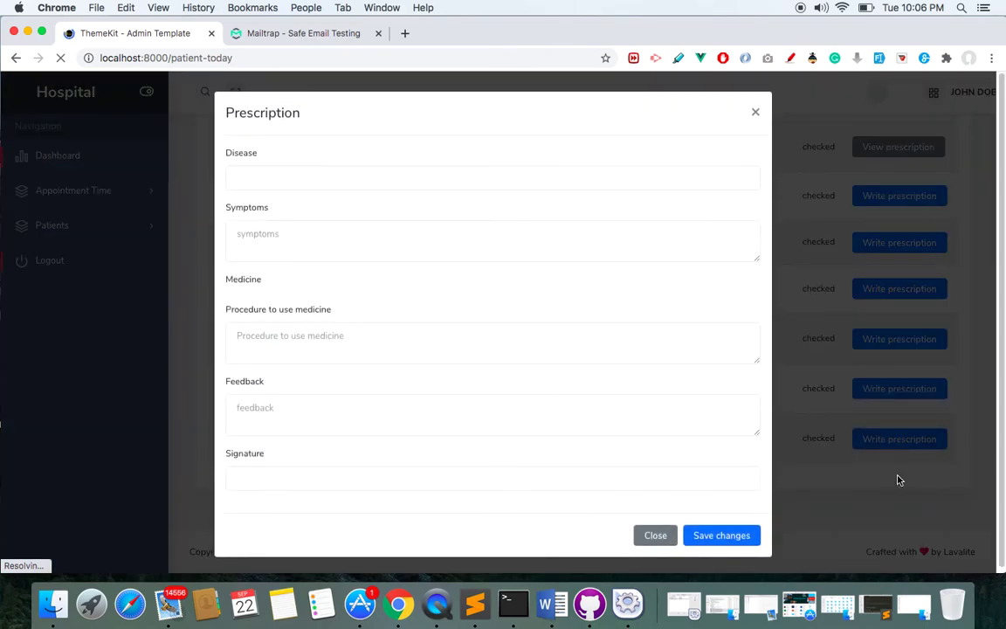
{"action": "left_click", "coordinate": [898, 480]}
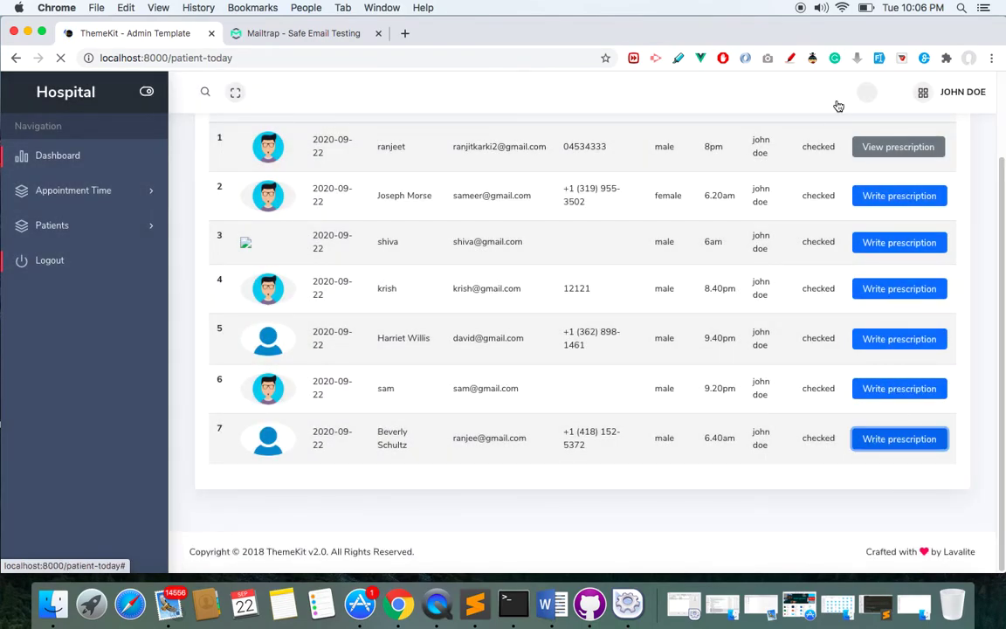
Step: Start the second appointment's prescription, adding medicine rows and removing one extra
{"action": "left_click", "coordinate": [883, 198]}
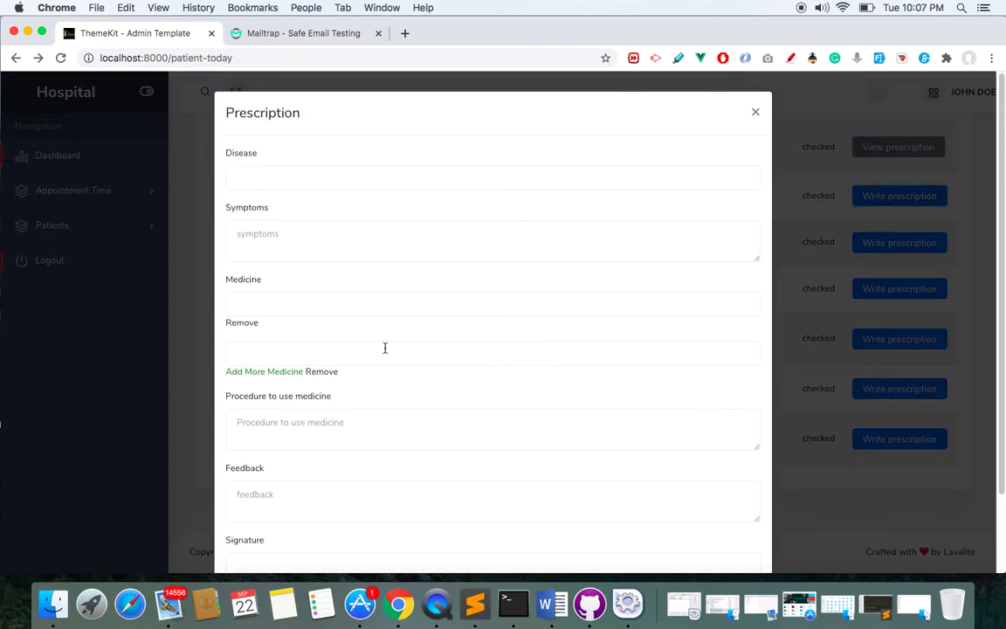
{"action": "left_click", "coordinate": [263, 376]}
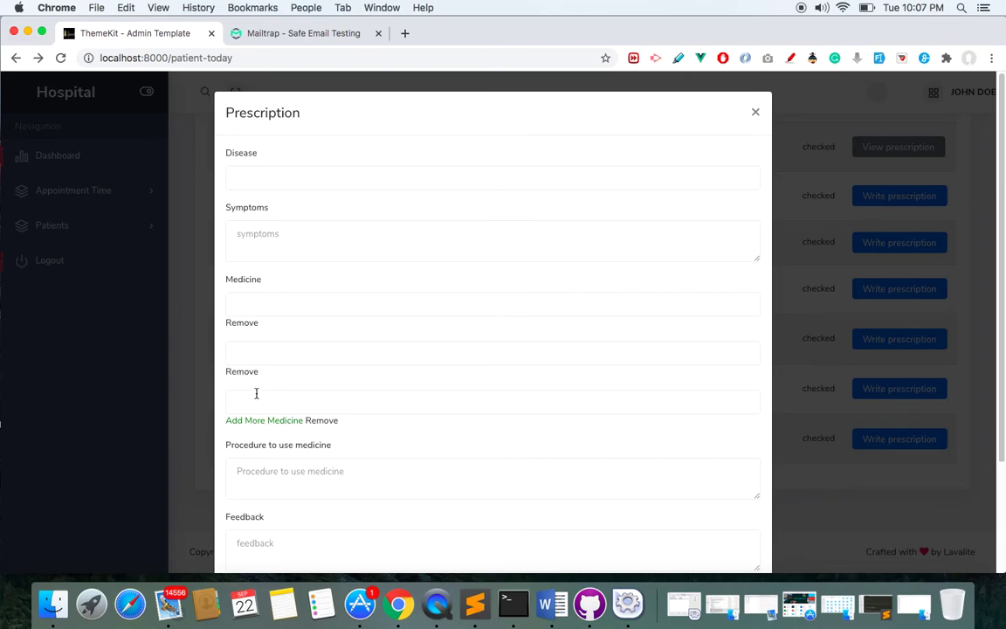
{"action": "left_click", "coordinate": [255, 420]}
{"action": "left_click", "coordinate": [256, 472]}
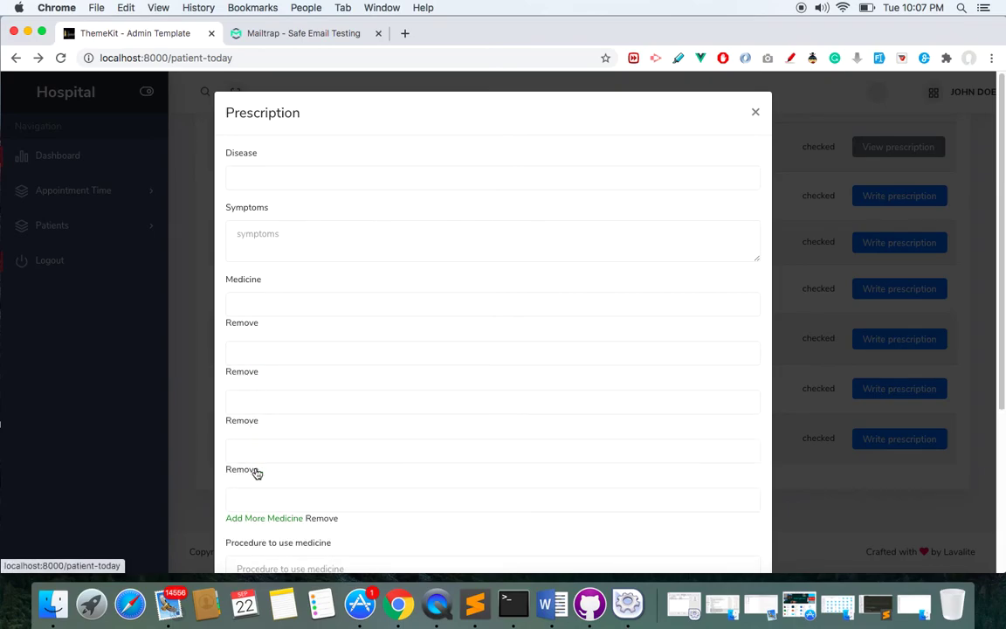
{"action": "left_click", "coordinate": [313, 518]}
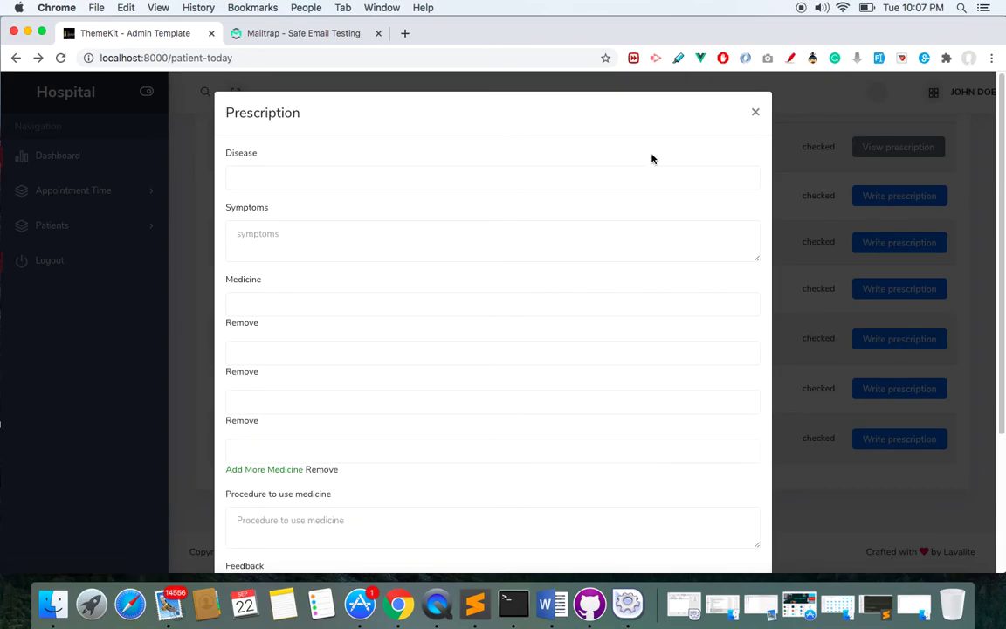
Step: Auto-fill the prescription fields with sample values and save it
{"action": "left_click", "coordinate": [791, 56]}
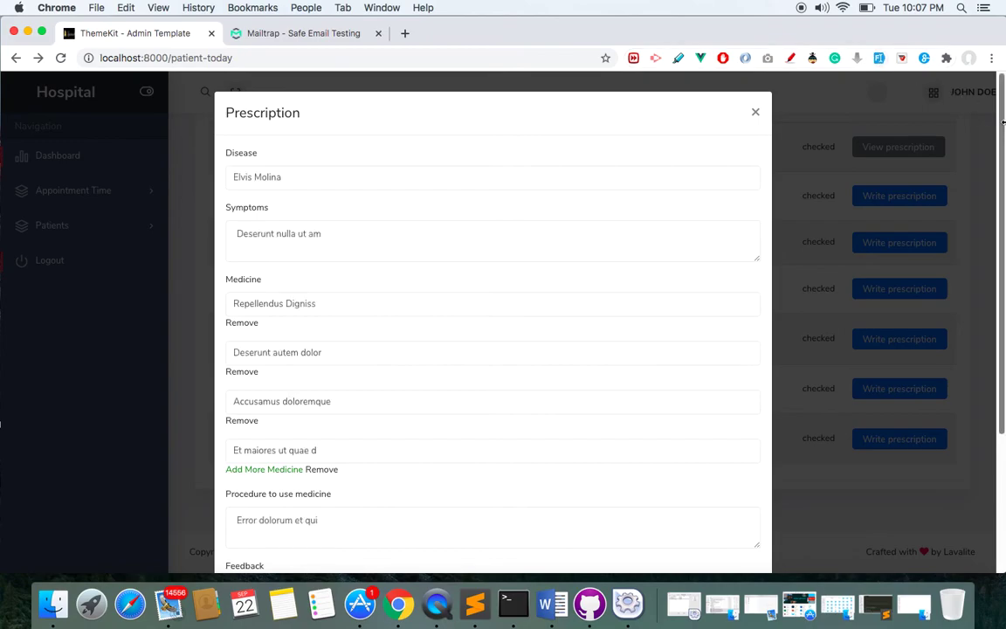
{"action": "scroll", "coordinate": [1003, 142], "scroll_direction": "down", "scroll_amount": 5}
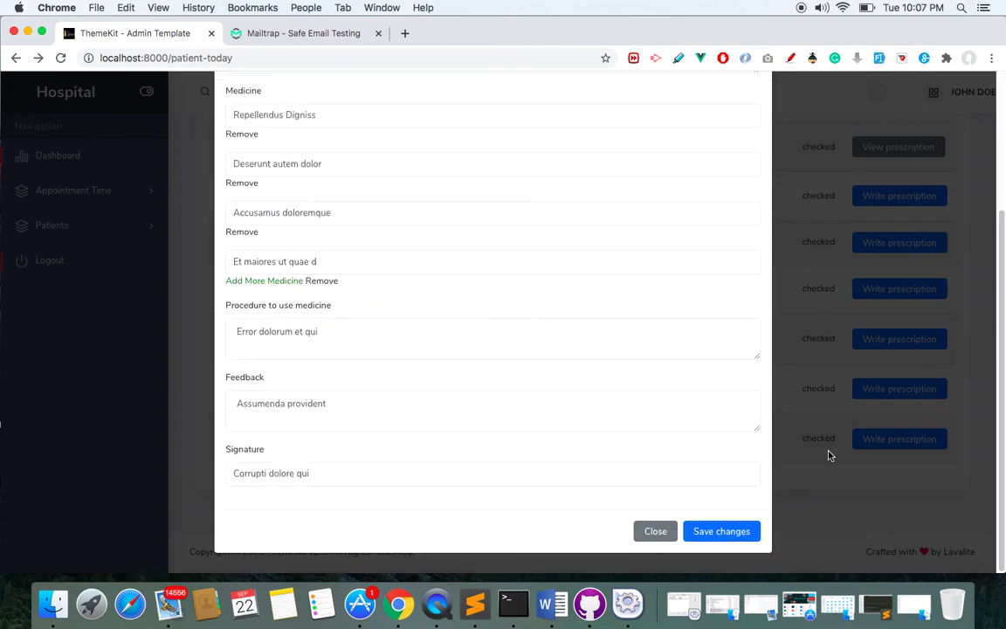
{"action": "left_click", "coordinate": [740, 537]}
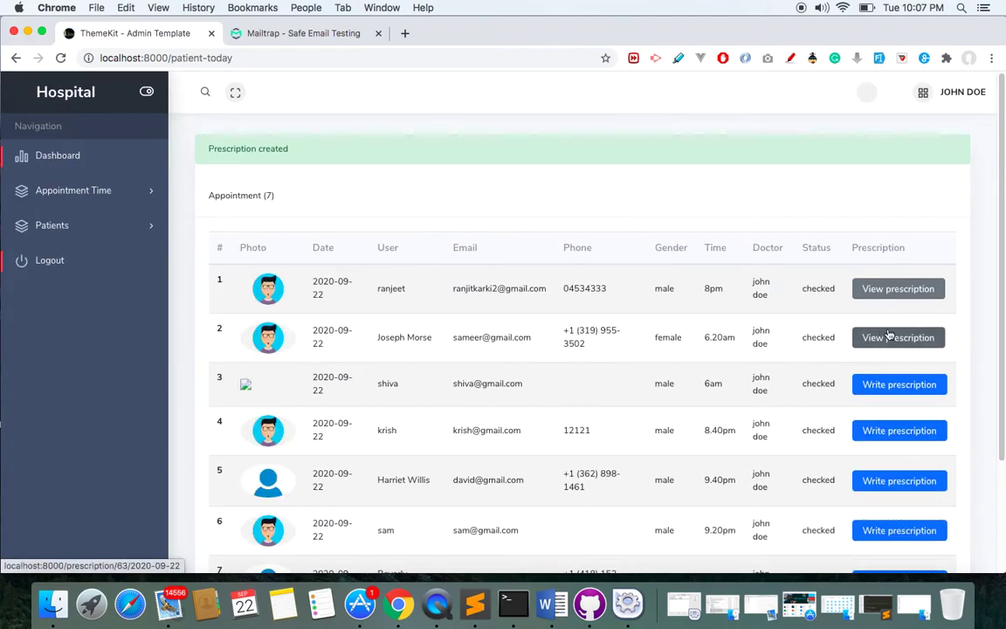
Step: View the new prescription on appointment row 2, then list All patients (prescription)
{"action": "left_click", "coordinate": [889, 339]}
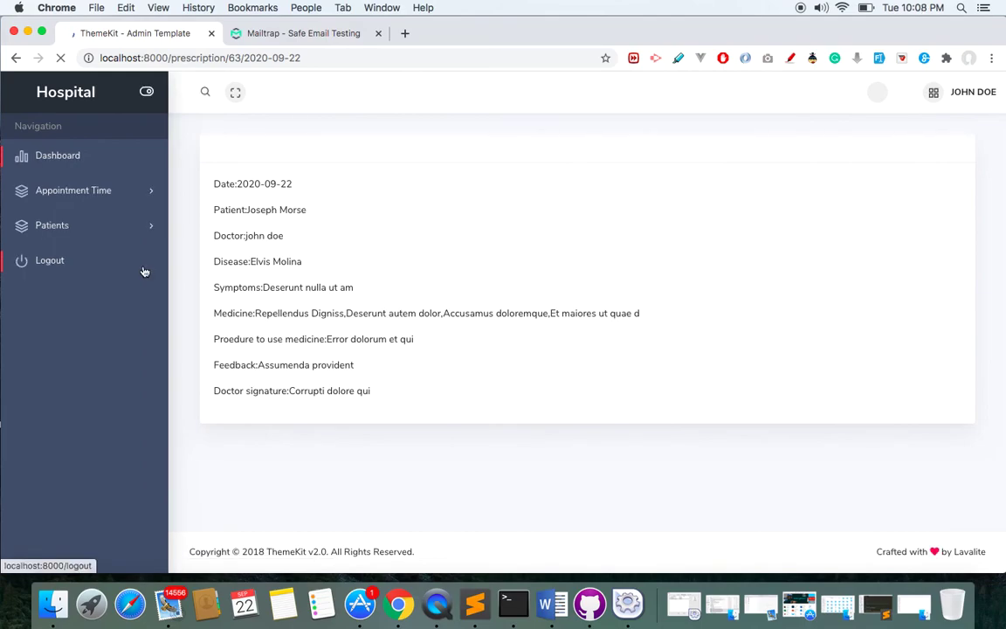
{"action": "left_click", "coordinate": [78, 226]}
{"action": "left_click", "coordinate": [85, 283]}
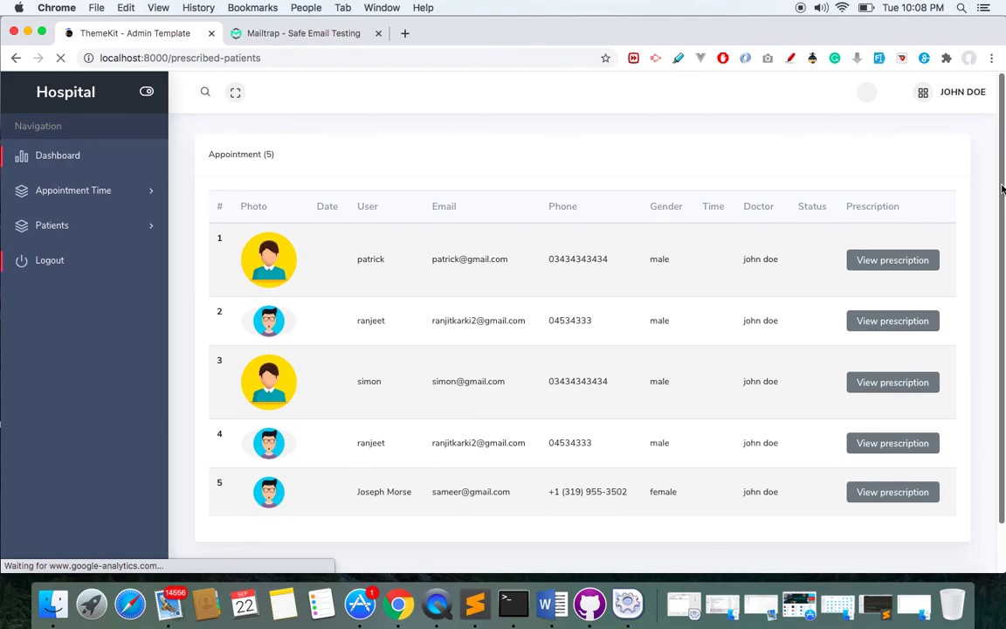
Step: Check the third patient's earlier prescription and log out of the doctor account
{"action": "mouse_move", "coordinate": [1002, 187]}
{"action": "left_mouse_down"}
{"action": "mouse_move", "coordinate": [1002, 285]}
{"action": "mouse_move", "coordinate": [1004, 179]}
{"action": "left_mouse_up"}
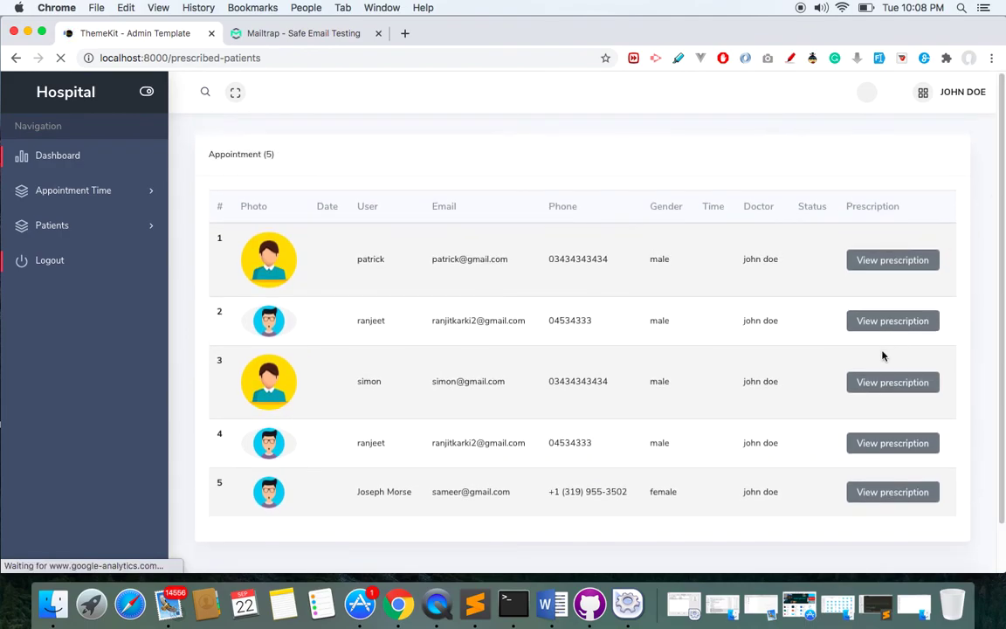
{"action": "left_click", "coordinate": [884, 388]}
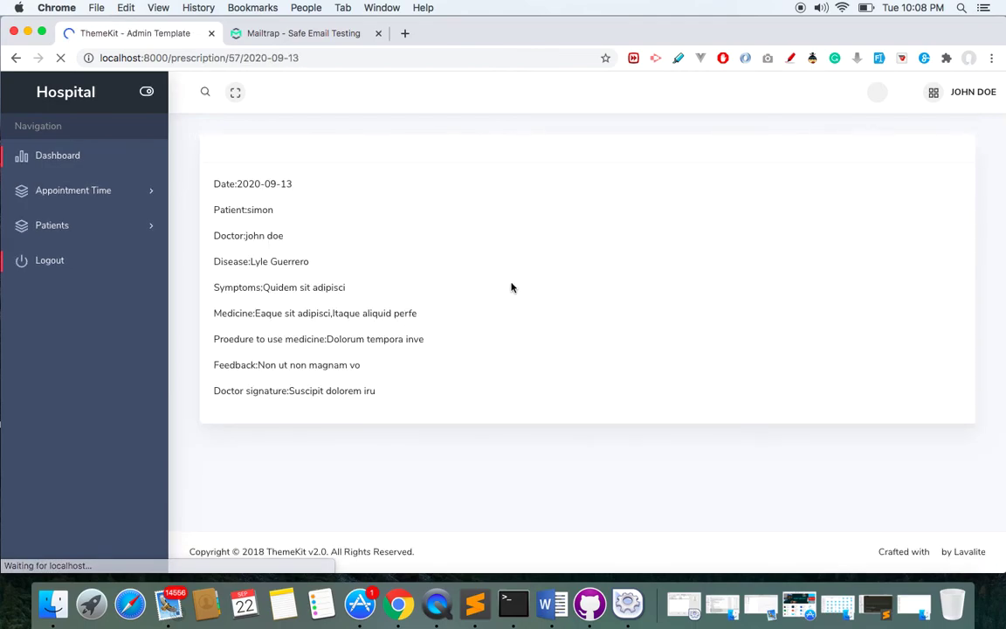
{"action": "left_click", "coordinate": [79, 265]}
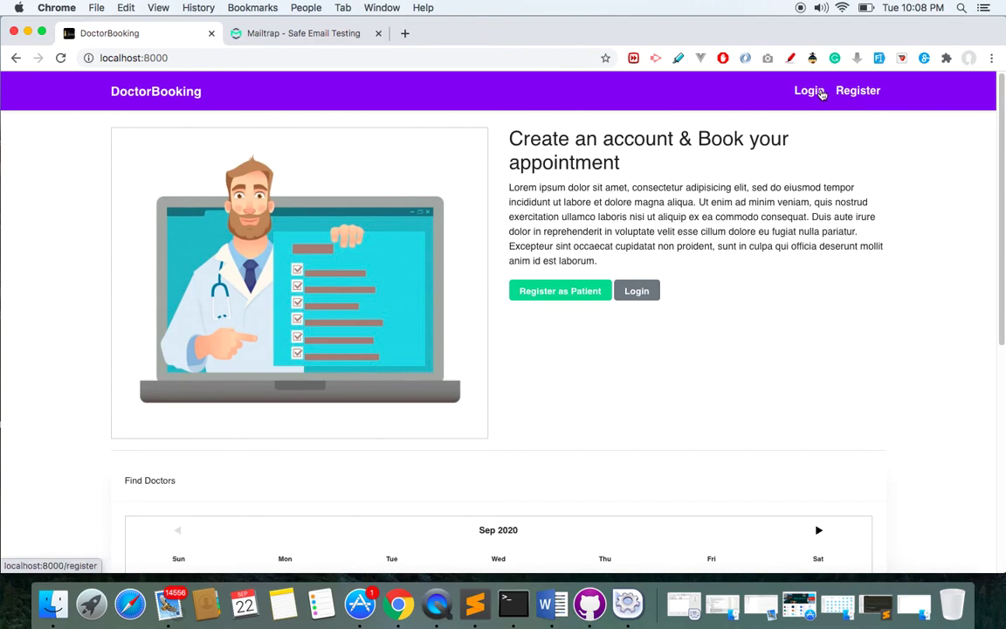
Step: On the login page, replace the autofilled e-mail with the patient's e-mail address
{"action": "left_click", "coordinate": [811, 91]}
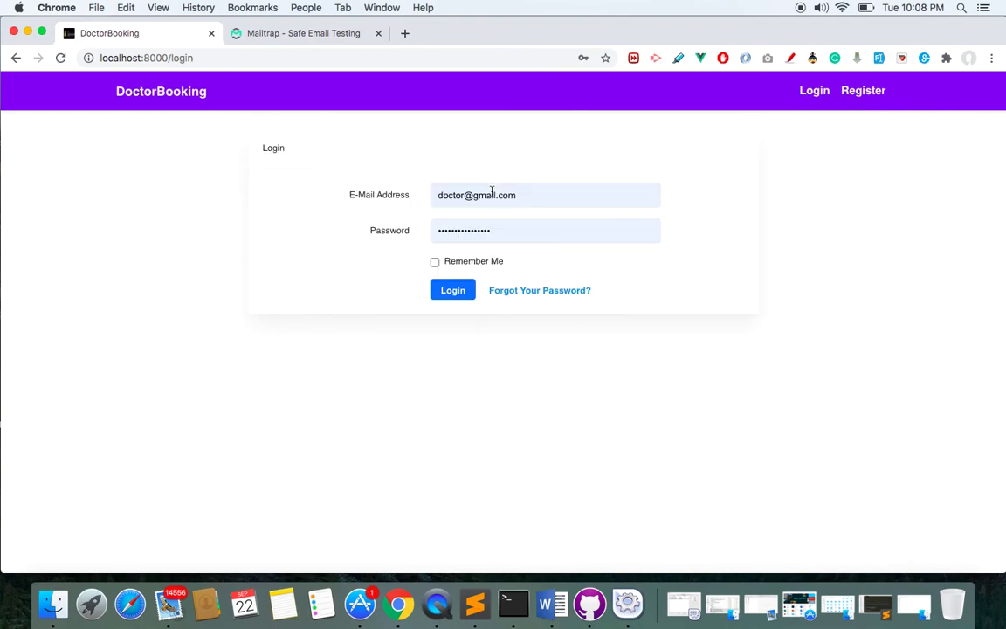
{"action": "triple_click", "coordinate": [471, 196]}
{"action": "key", "text": "super+v"}
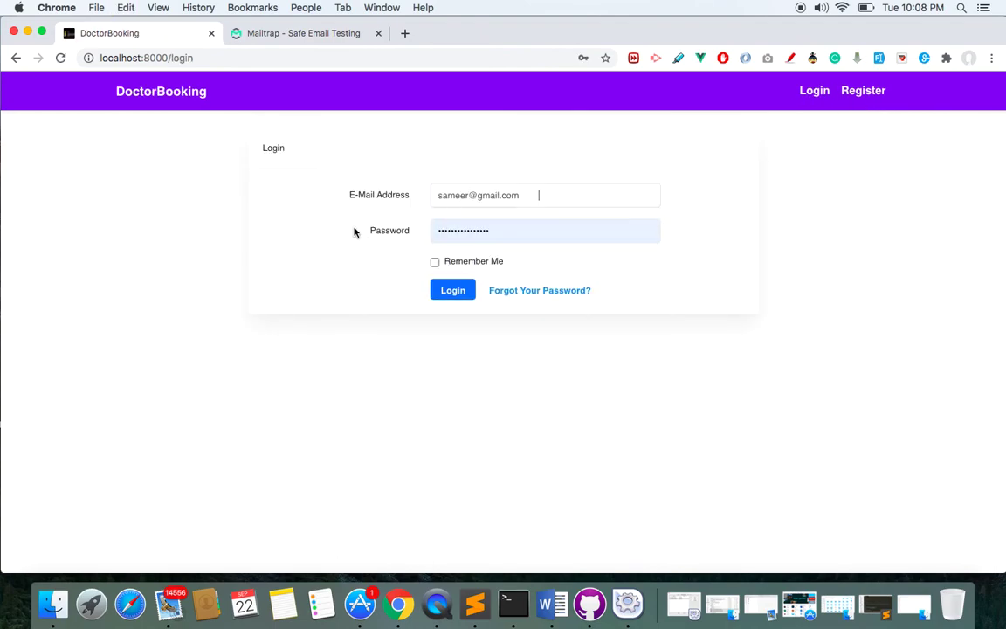
{"action": "left_click", "coordinate": [476, 231]}
{"action": "triple_click", "coordinate": [483, 196]}
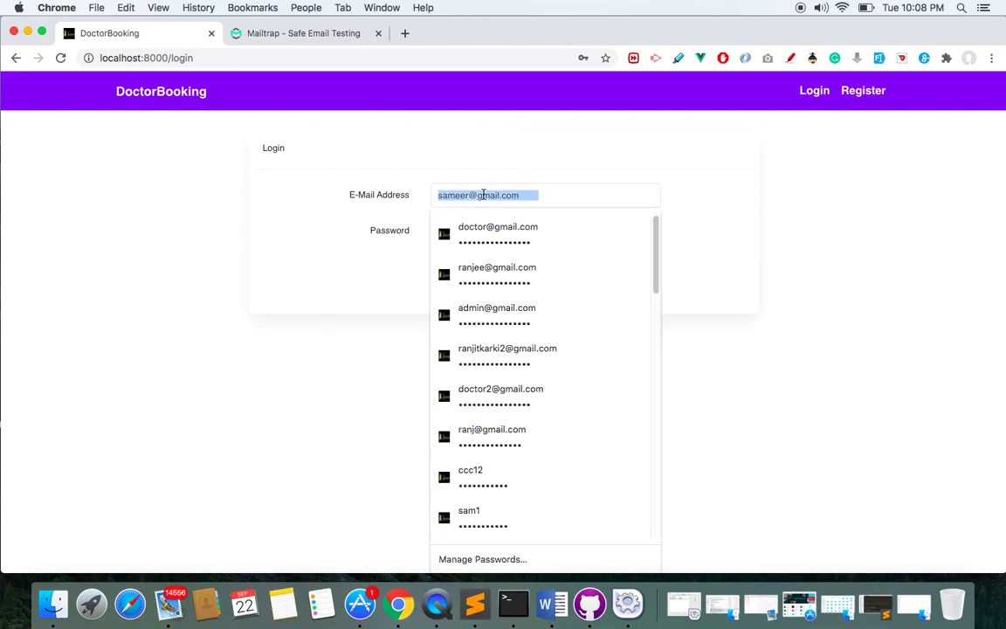
{"action": "left_click", "coordinate": [337, 217]}
Step: Replace the saved password with the patient's password and submit the login
{"action": "double_click", "coordinate": [458, 231]}
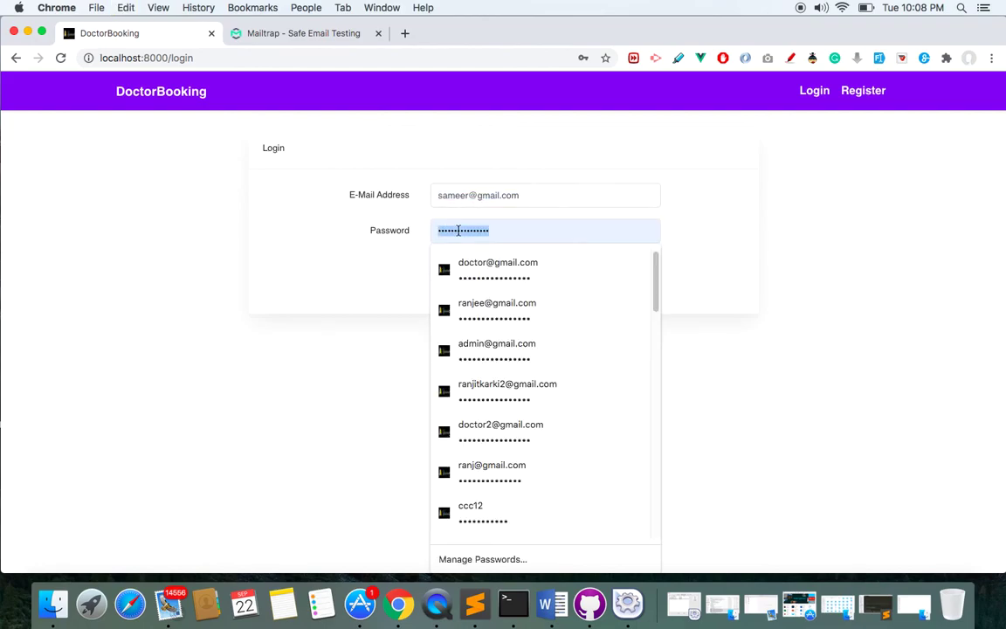
{"action": "key", "text": "super+v"}
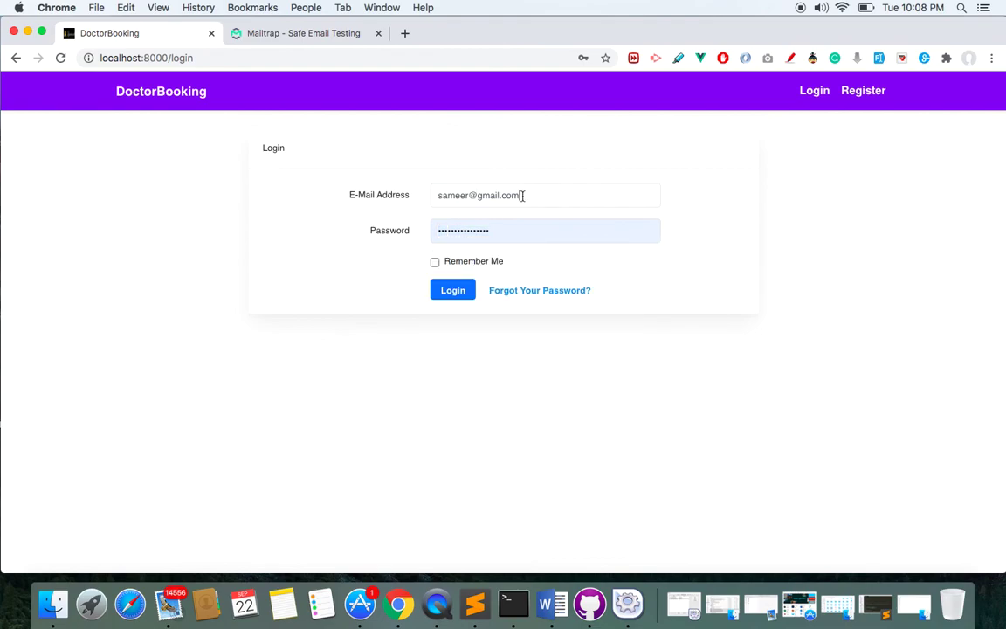
{"action": "left_click_drag", "start_coordinate": [522, 196], "coordinate": [420, 195]}
{"action": "left_click", "coordinate": [437, 238]}
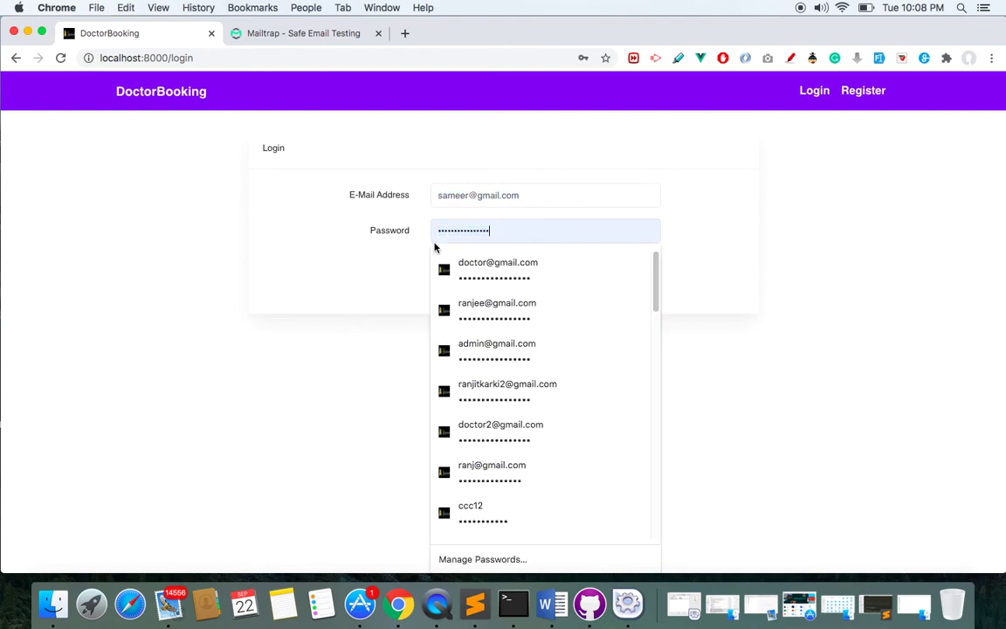
{"action": "double_click", "coordinate": [456, 233]}
{"action": "key", "text": "super+v"}
{"action": "key", "text": "Return"}
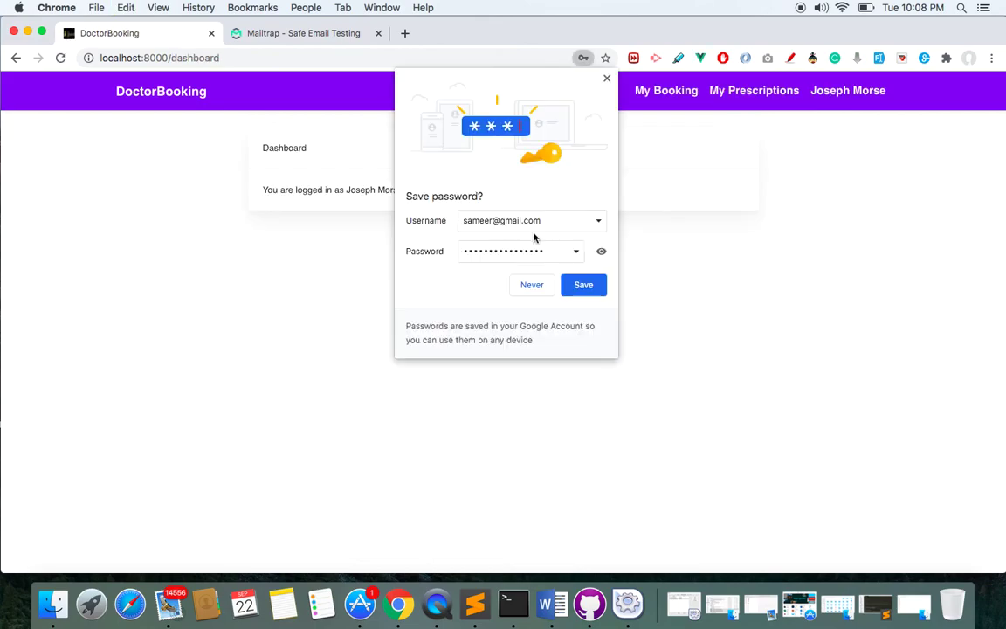
Step: Dismiss the save-password prompt, check the 2020-09-22 cardiologist booking, then go to My Prescriptions
{"action": "left_click", "coordinate": [608, 78]}
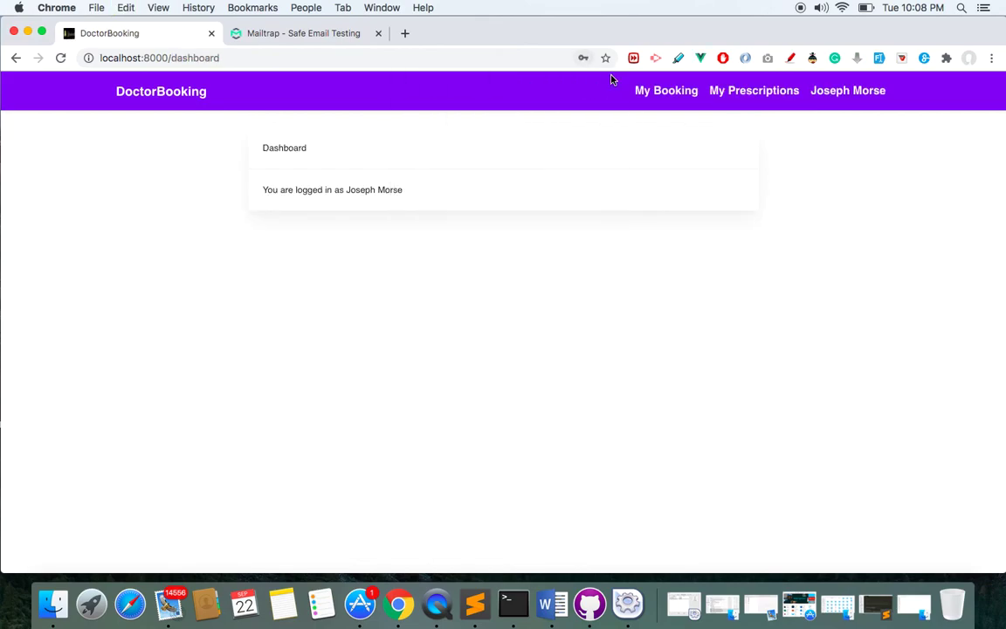
{"action": "left_click", "coordinate": [668, 95]}
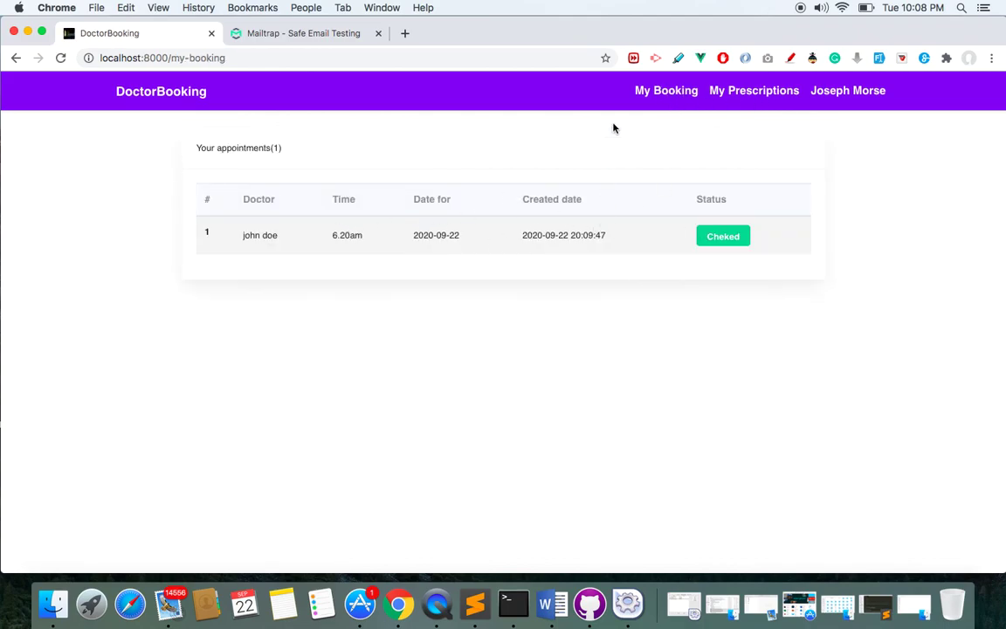
{"action": "left_click", "coordinate": [770, 94]}
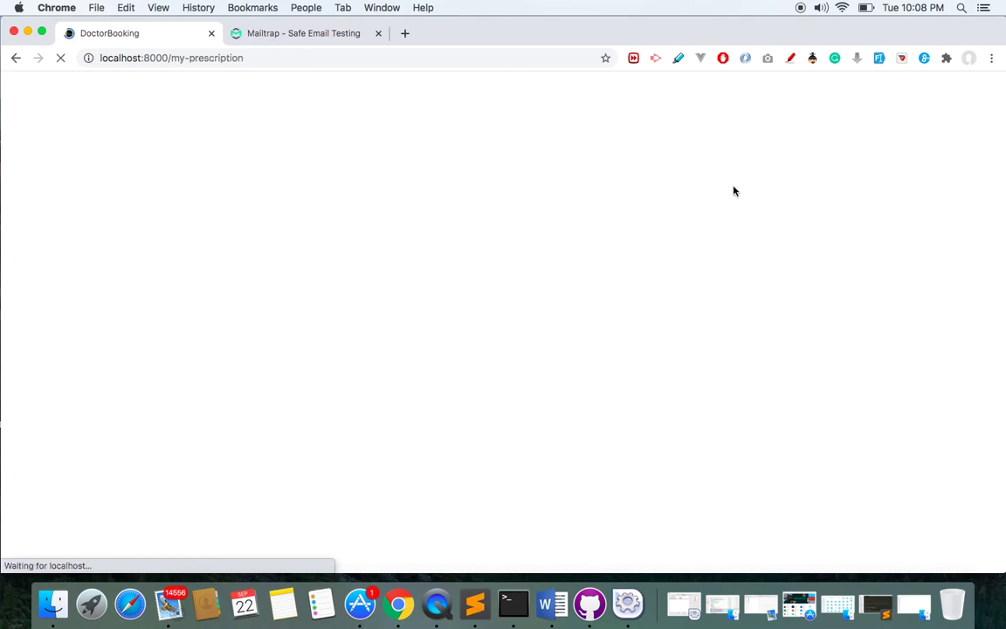